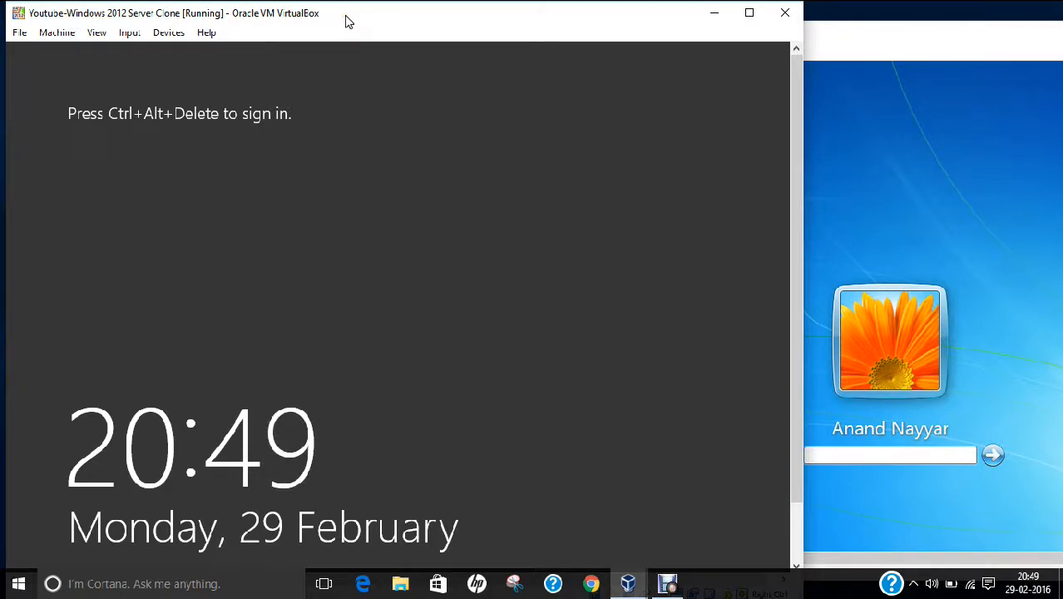
# - Attach the Server 2012 clone's network adapter to the internal network 'intnet'
pyautogui.click(850, 33)
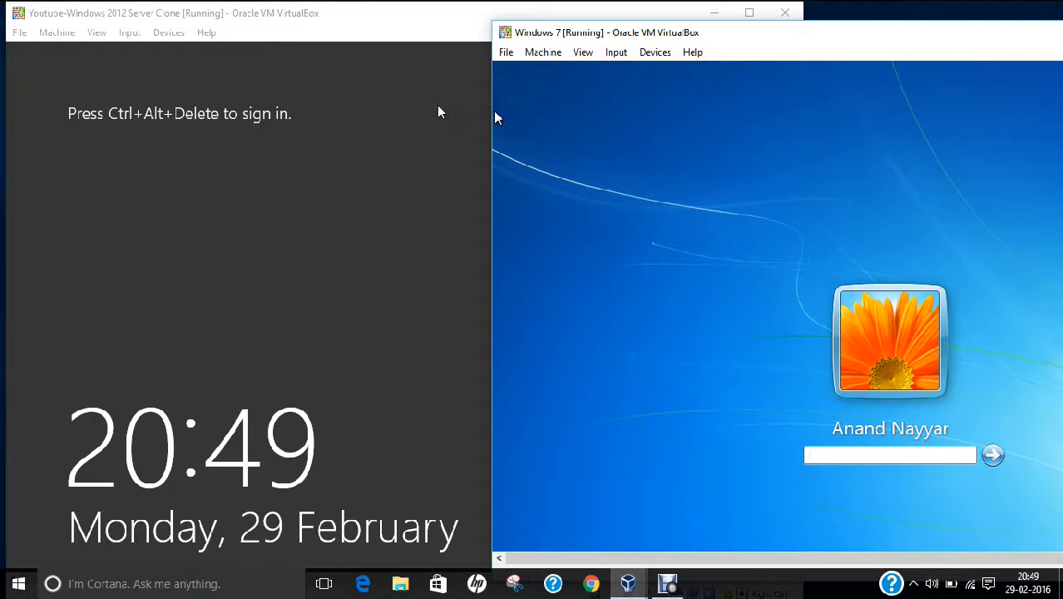
pyautogui.click(372, 19)
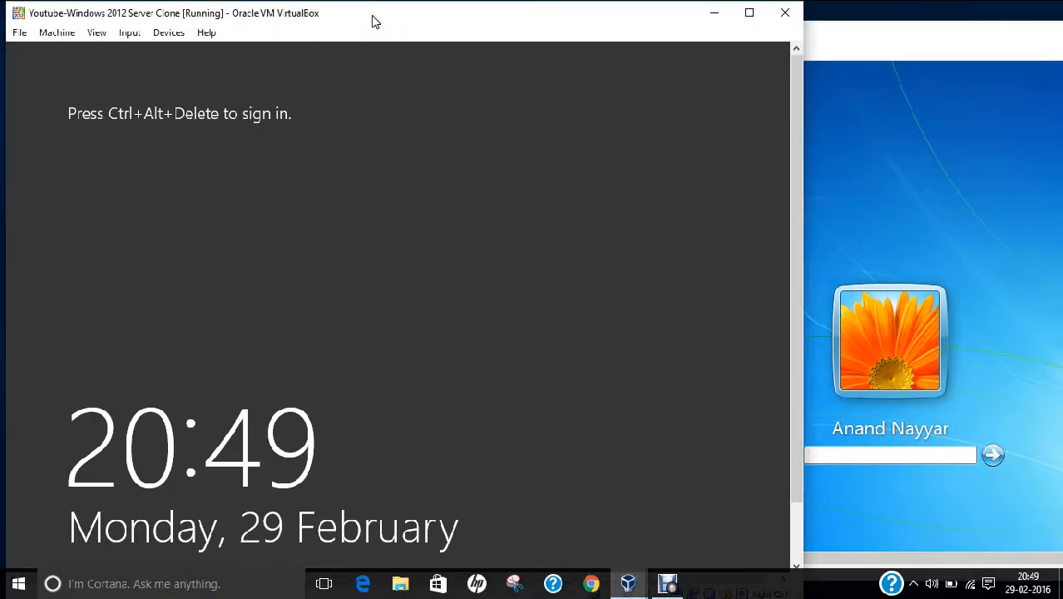
pyautogui.click(165, 33)
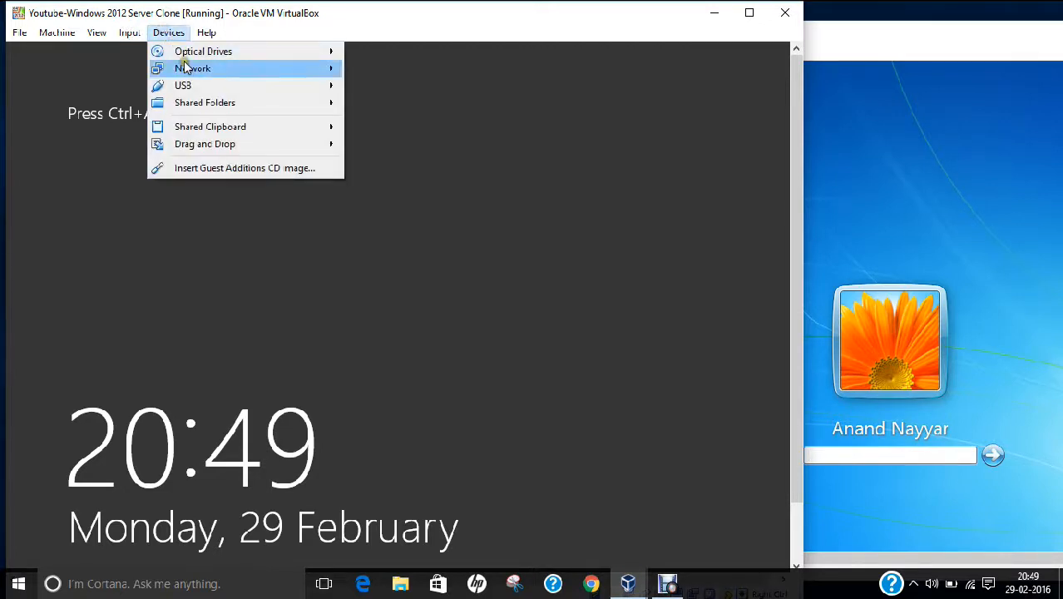
pyautogui.moveTo(187, 69)
pyautogui.click(371, 66)
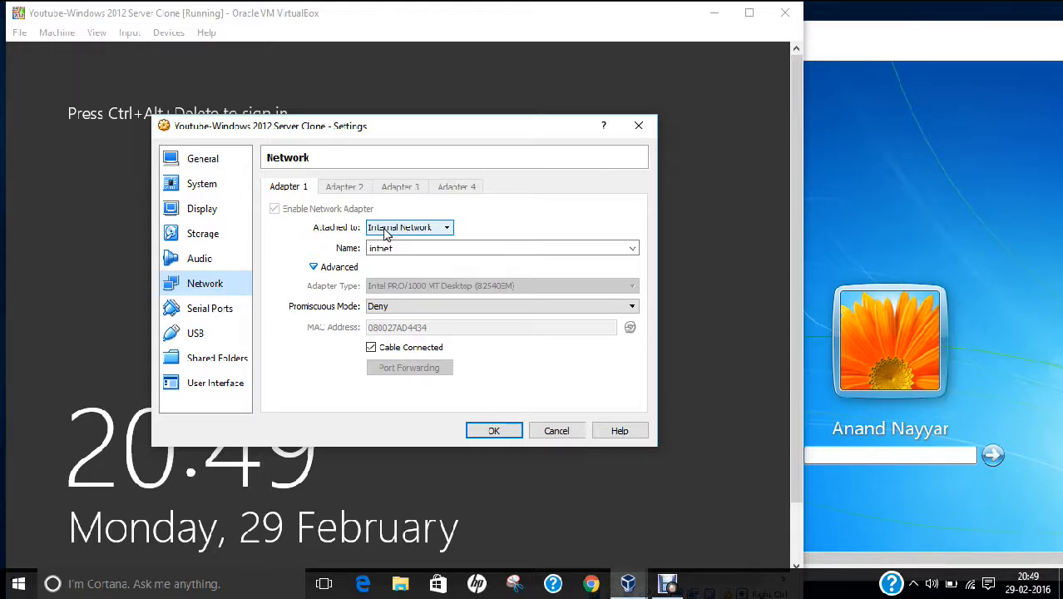
pyautogui.click(493, 428)
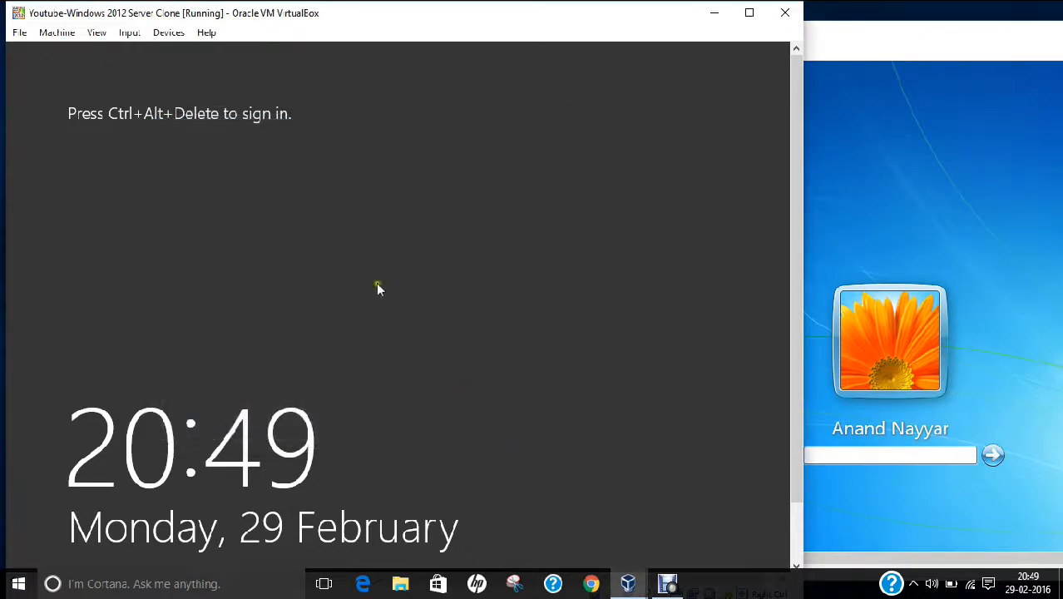
# - Send Ctrl-Alt-Del to the server VM to reach the Administrator password prompt
pyautogui.click(125, 33)
pyautogui.moveTo(177, 55)
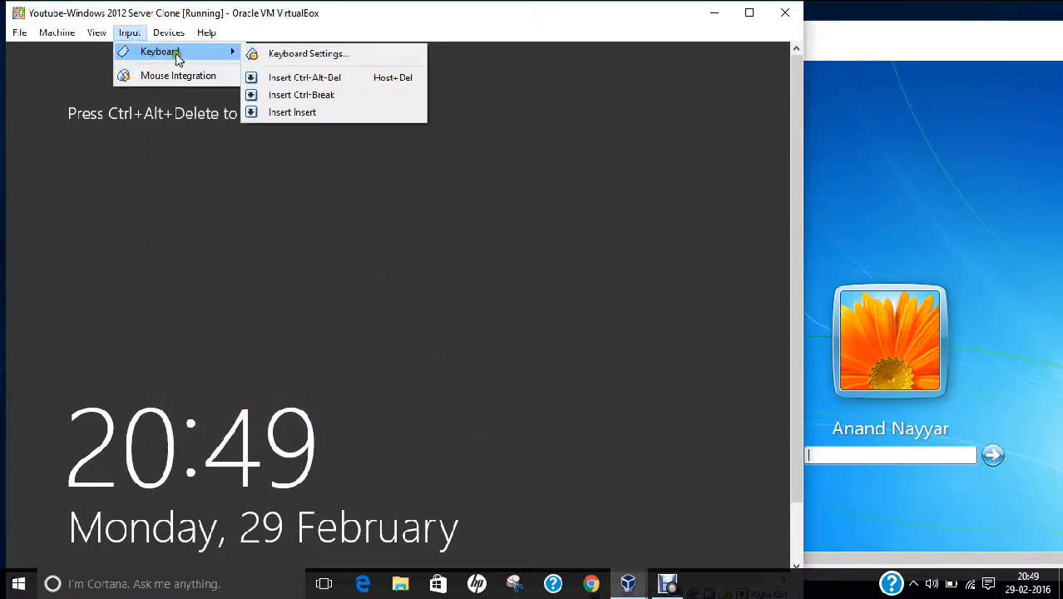
pyautogui.click(289, 77)
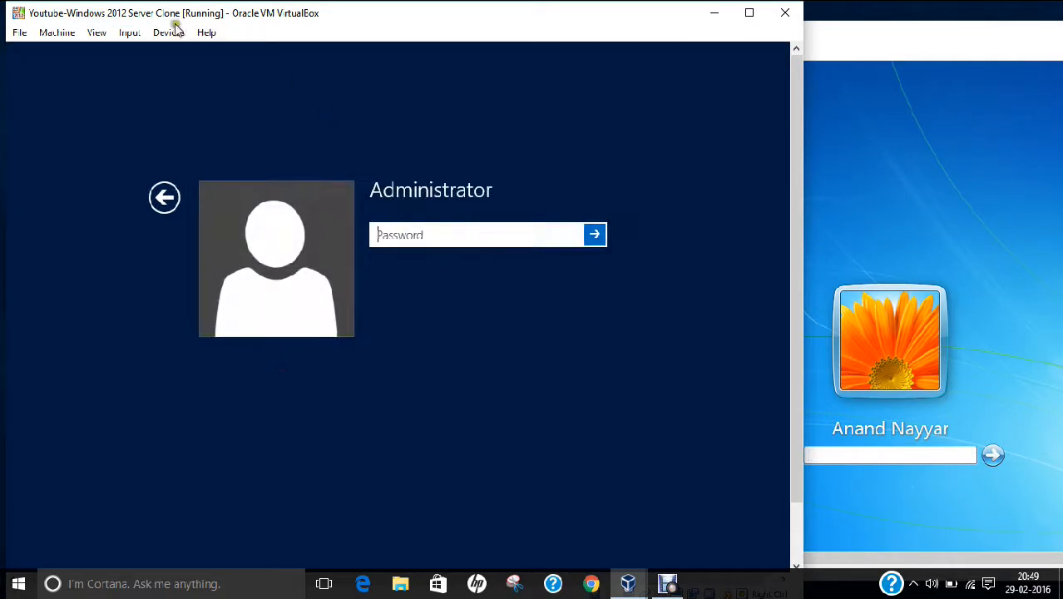
# - Switch the server VM to full-screen mode and sign in as Administrator with its password
pyautogui.click(96, 32)
pyautogui.click(104, 48)
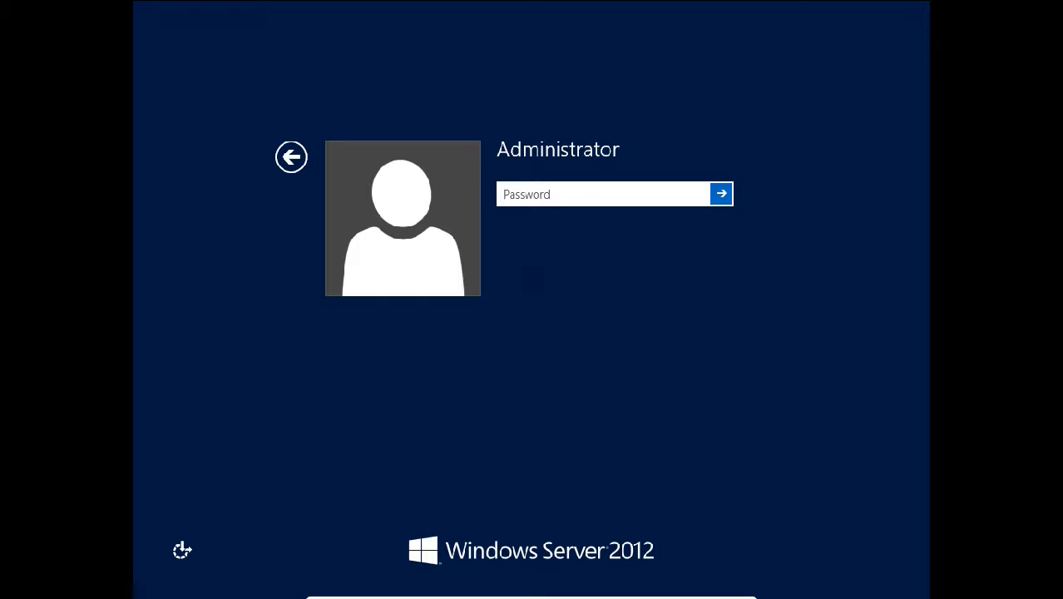
pyautogui.press('capslock')
pyautogui.write('•')
pyautogui.press('capslock')
pyautogui.write('•••••')
pyautogui.press('Return')
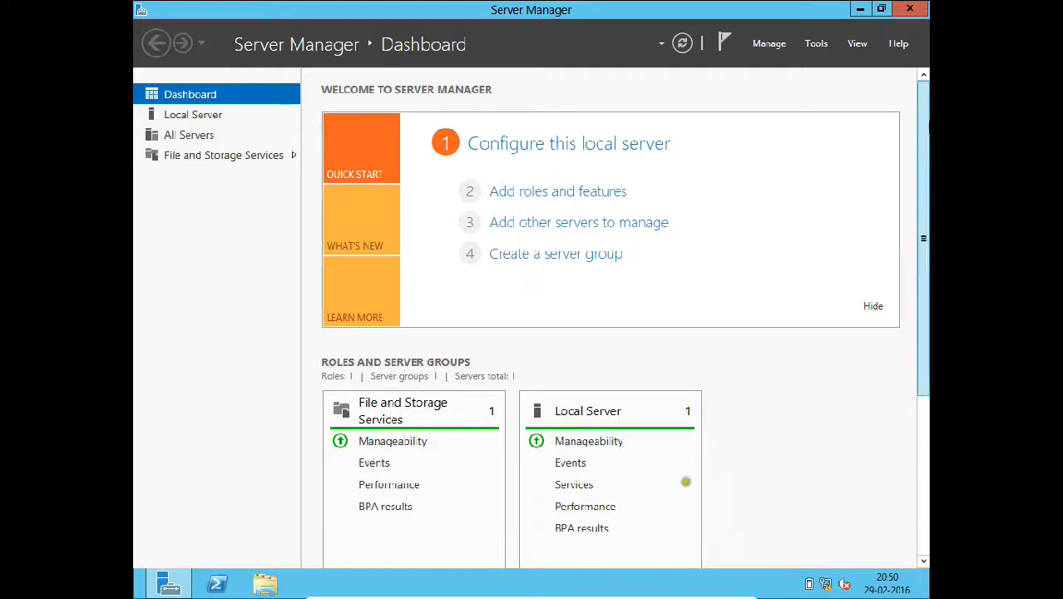
# - Reach the Ethernet adapter's properties via Network and Sharing Center's adapter settings
pyautogui.click(862, 10)
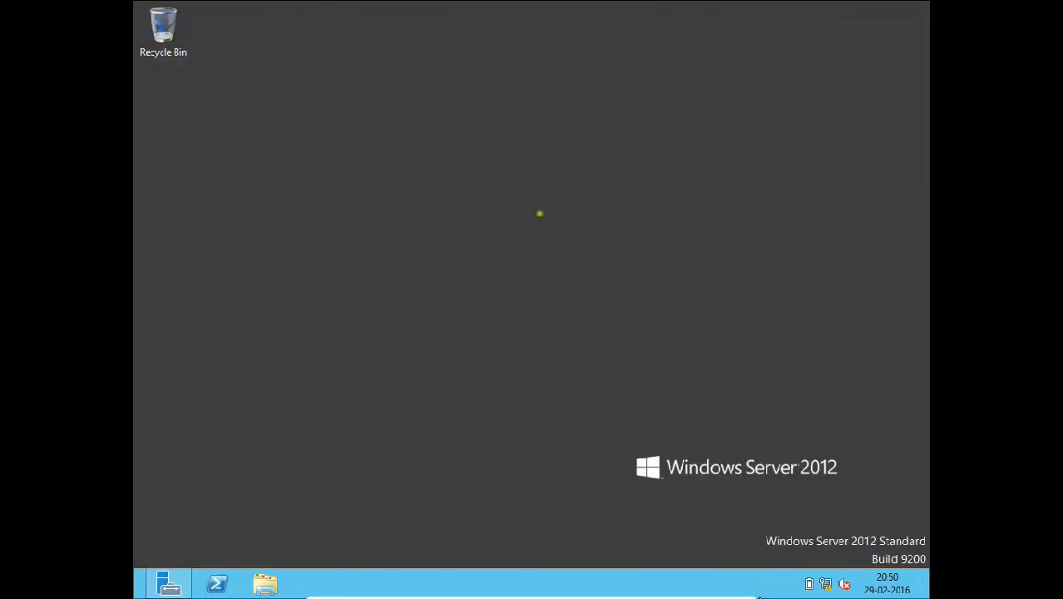
pyautogui.moveTo(806, 589)
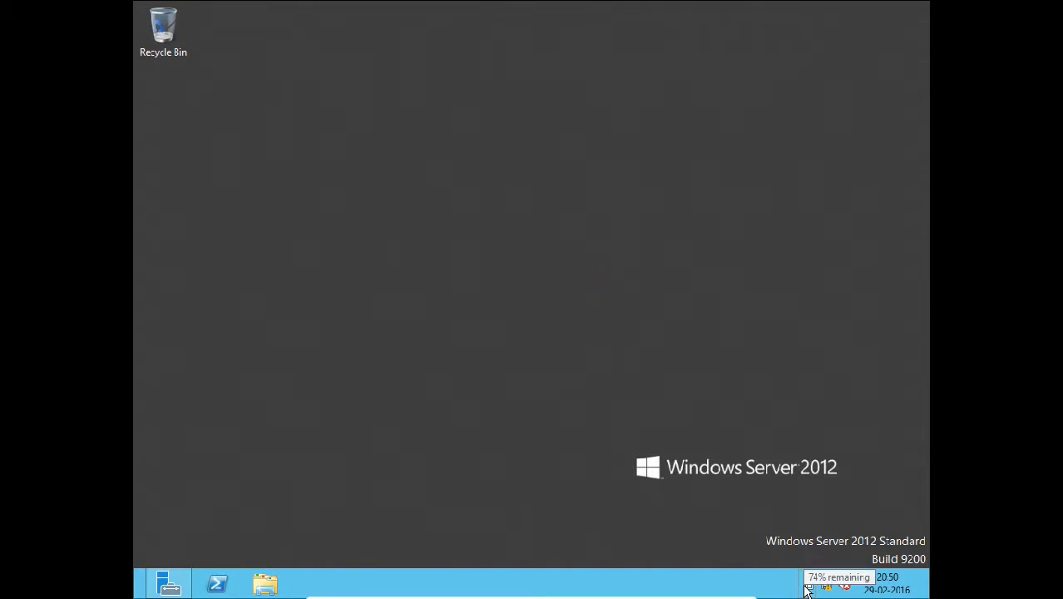
pyautogui.rightClick(826, 587)
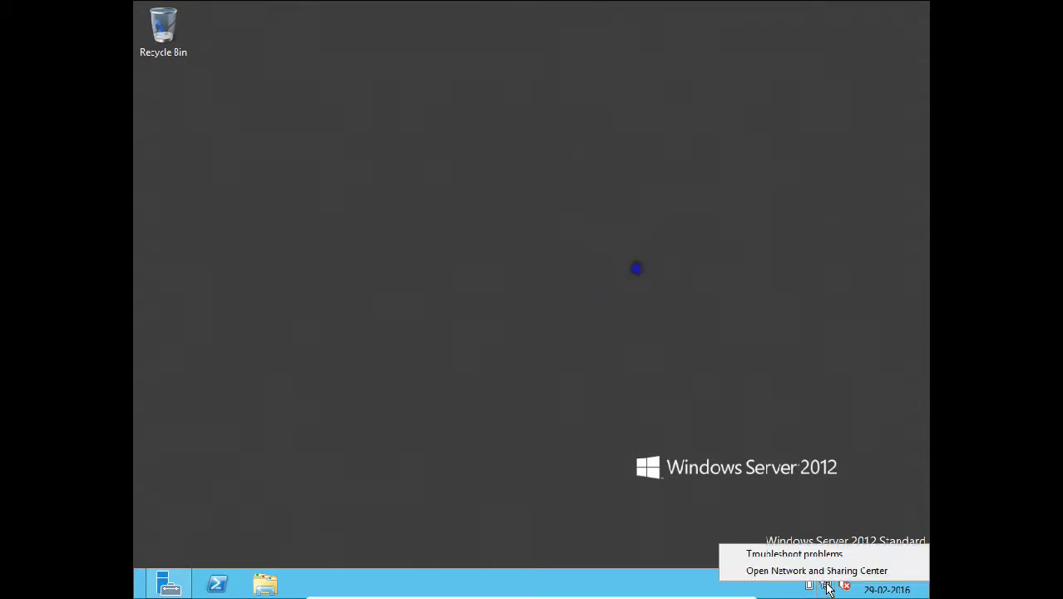
pyautogui.click(820, 573)
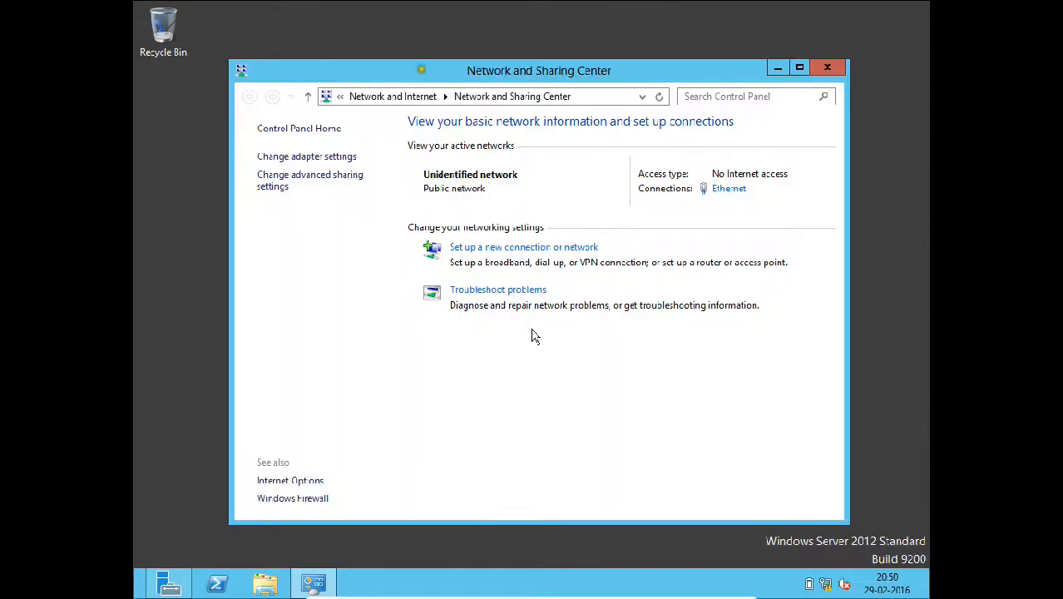
pyautogui.click(278, 158)
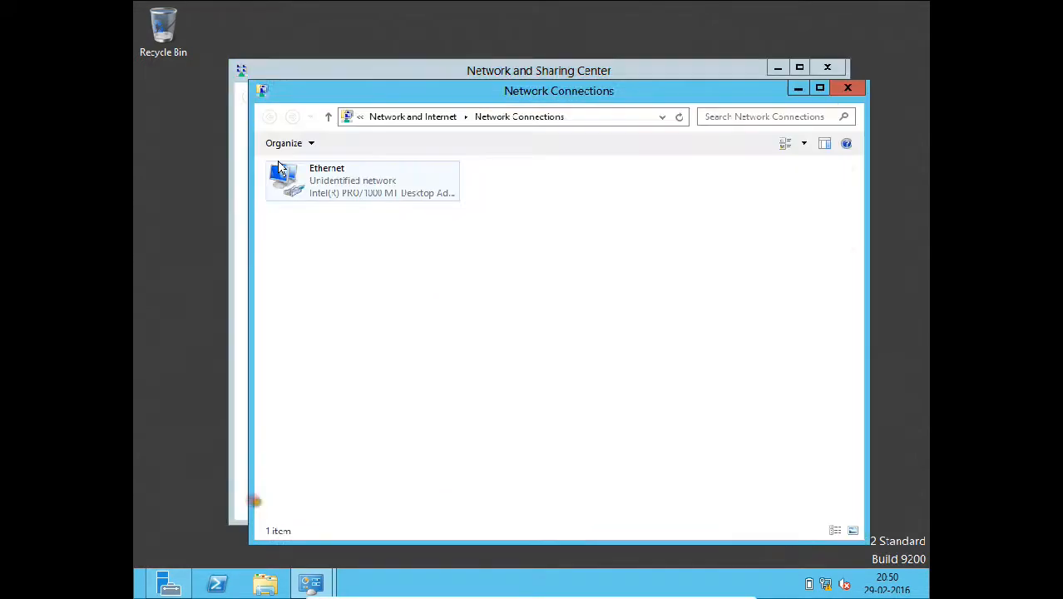
pyautogui.click(307, 178)
pyautogui.rightClick(308, 179)
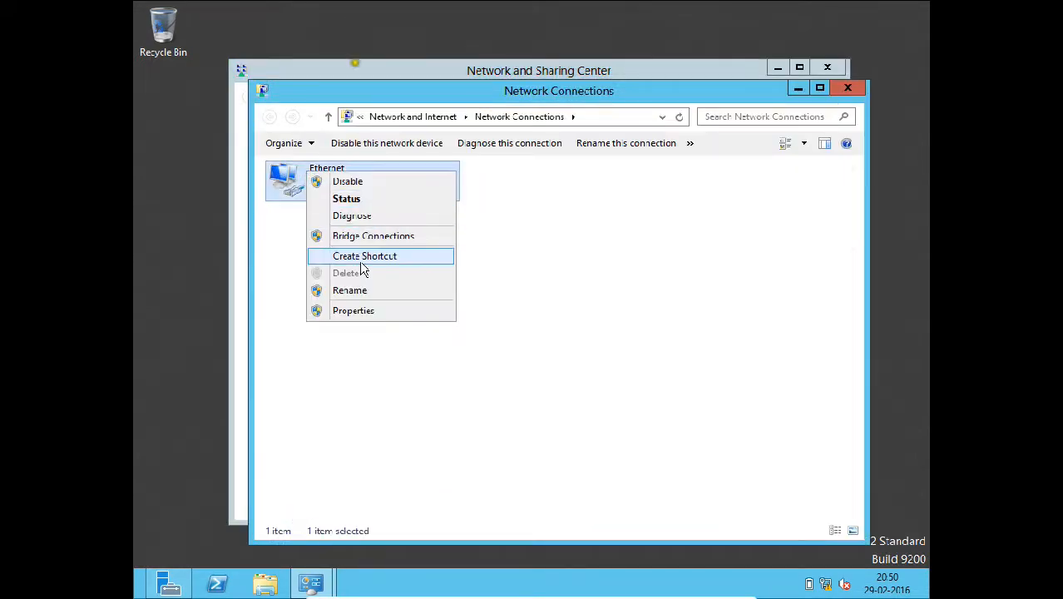
pyautogui.click(363, 306)
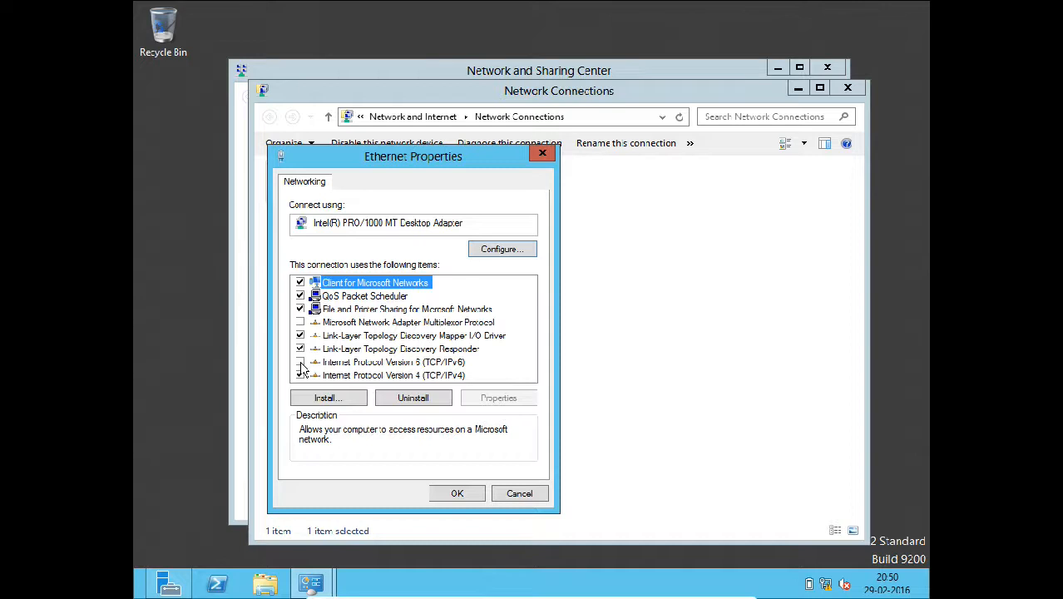
# - Set IPv4 to static 192.168.1.200, mask 255.255.255.0, preferred DNS 192.168.1.200, and confirm
pyautogui.doubleClick(352, 376)
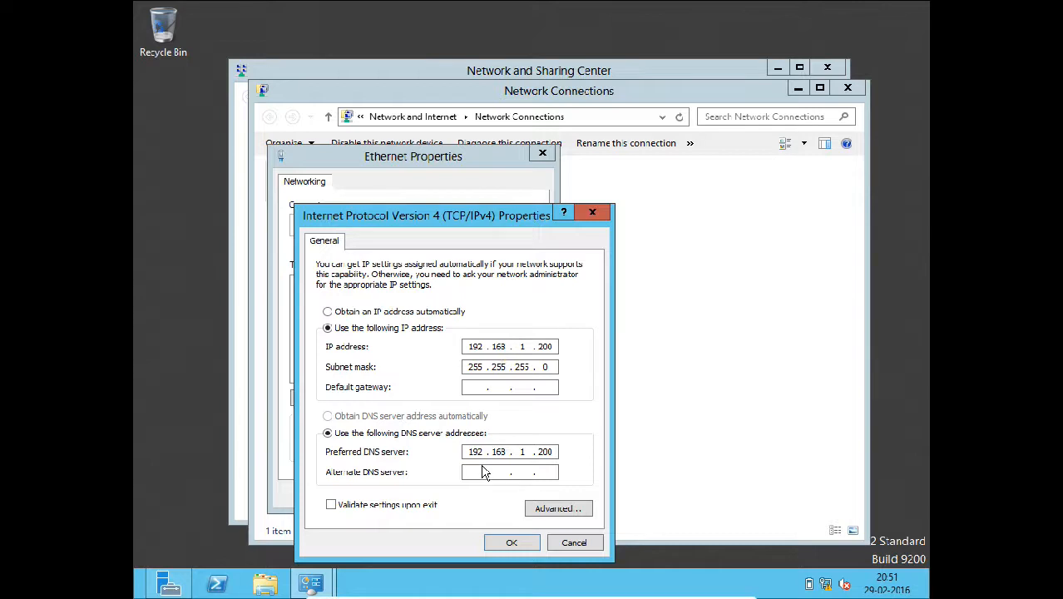
pyautogui.click(505, 543)
pyautogui.click(474, 498)
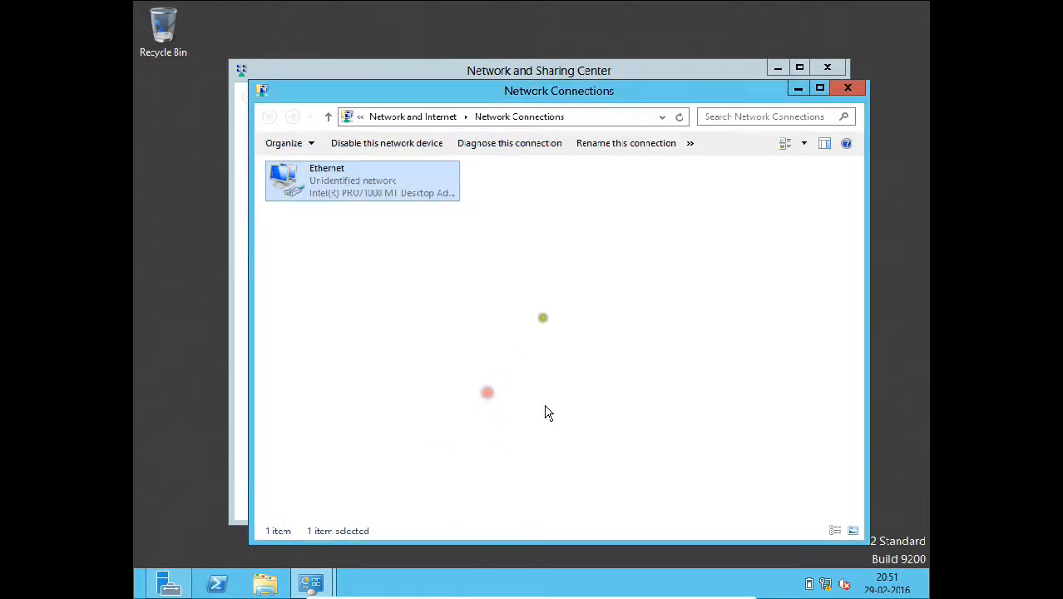
# - Close Network Connections and Network and Sharing Center and return to Server Manager
pyautogui.moveTo(877, 76)
pyautogui.click(846, 88)
pyautogui.click(836, 73)
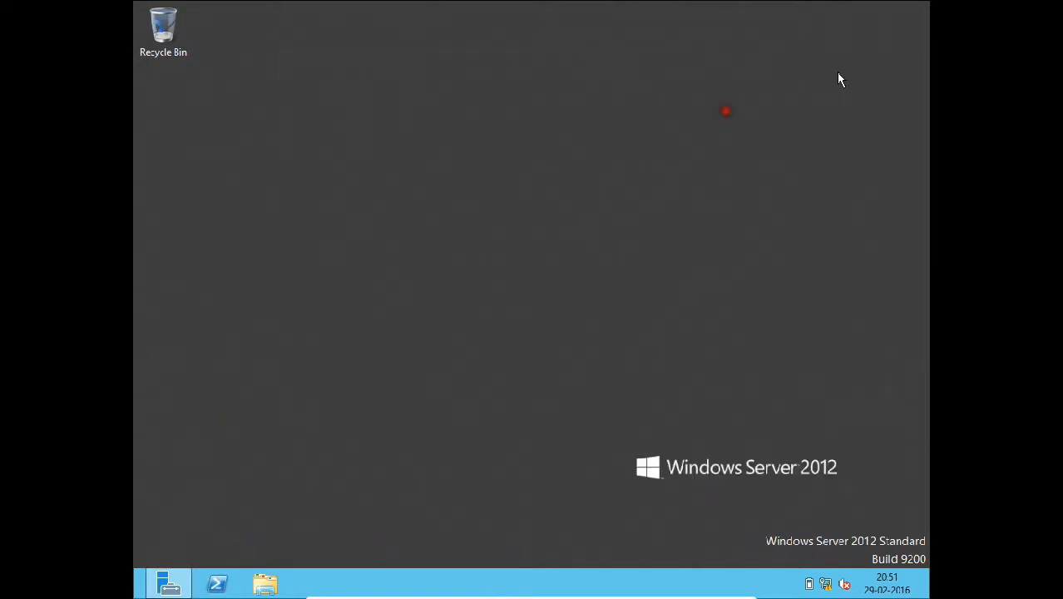
pyautogui.moveTo(135, 596)
pyautogui.click(169, 584)
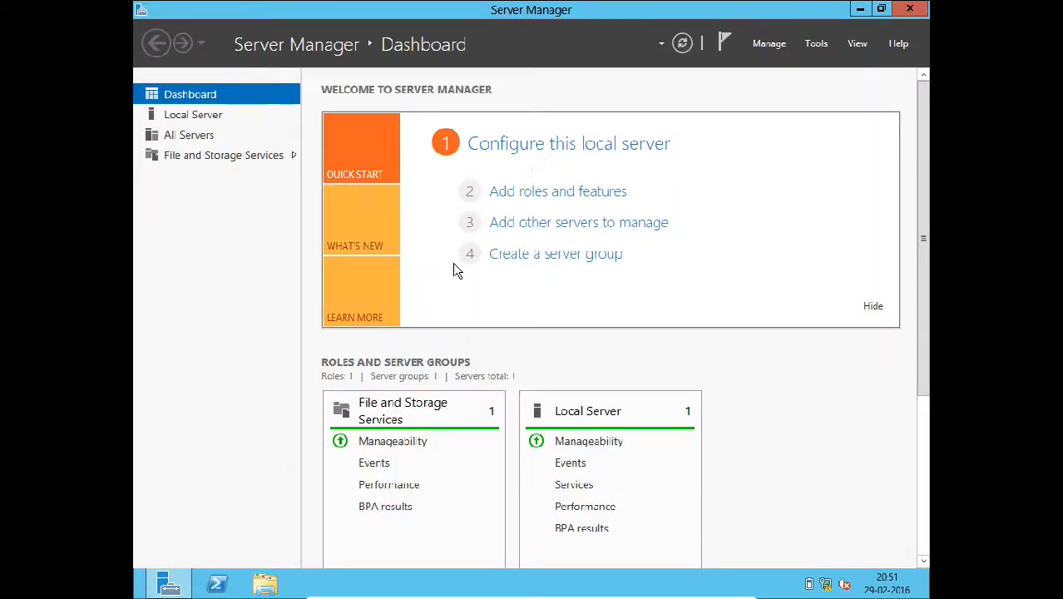
# - Run dcpromo and dismiss the notice that AD DS setup now lives in Server Manager
pyautogui.press('super+r')
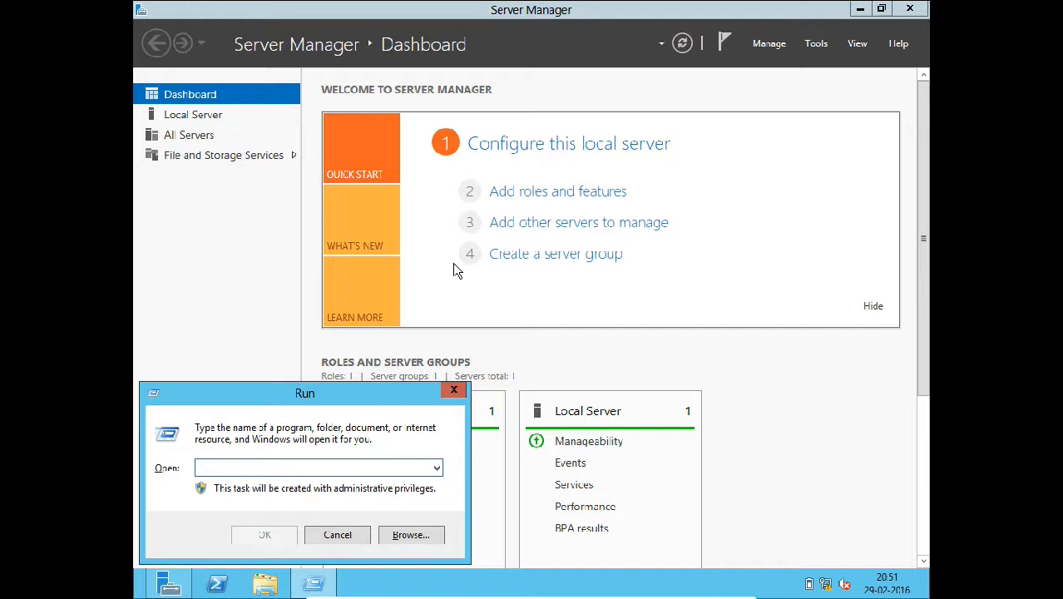
pyautogui.write('dcpro')
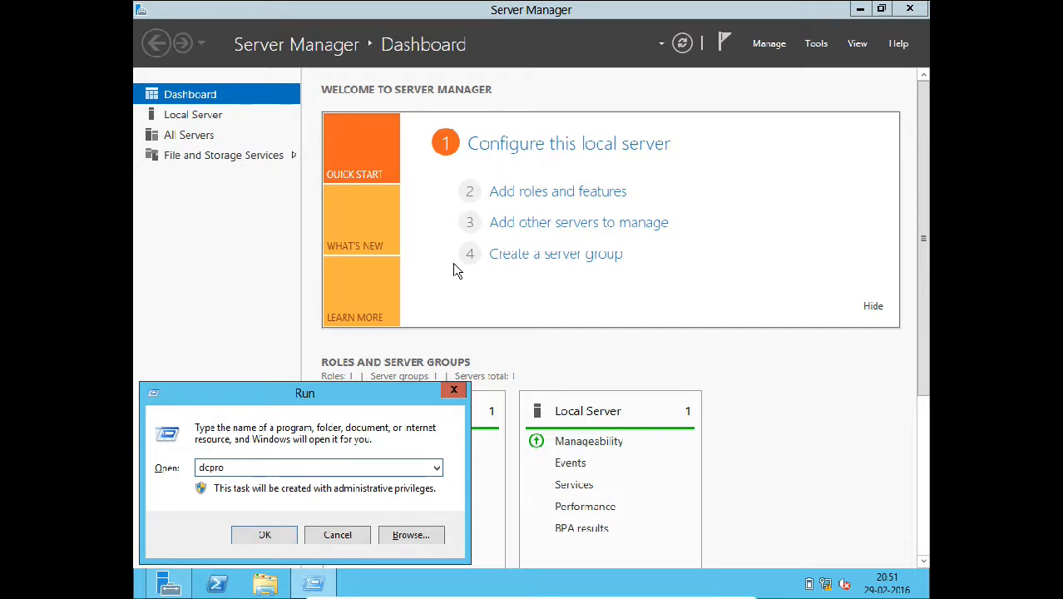
pyautogui.write('mo')
pyautogui.press('Return')
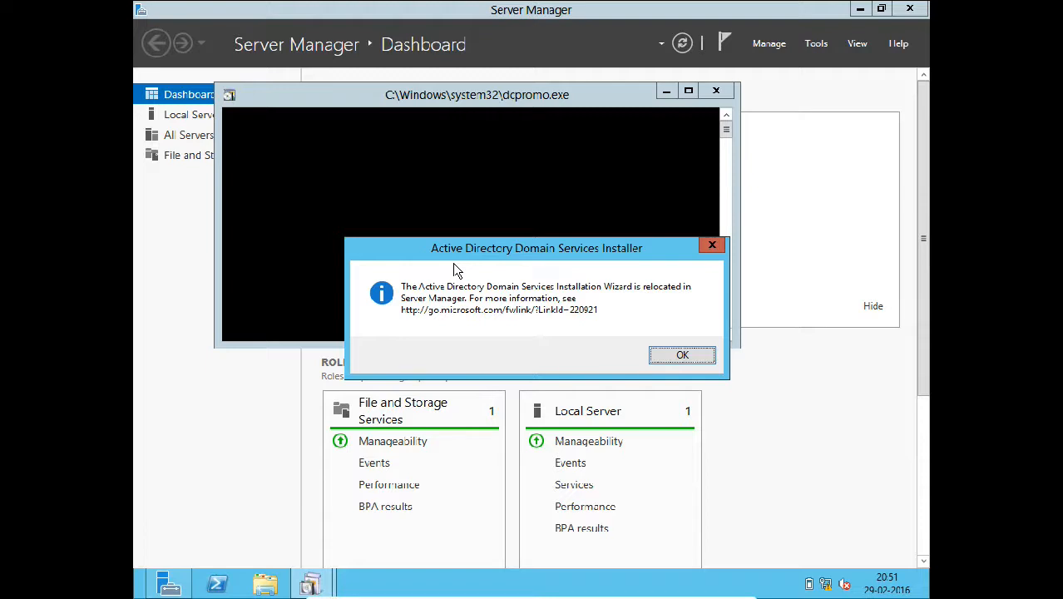
pyautogui.press('Return')
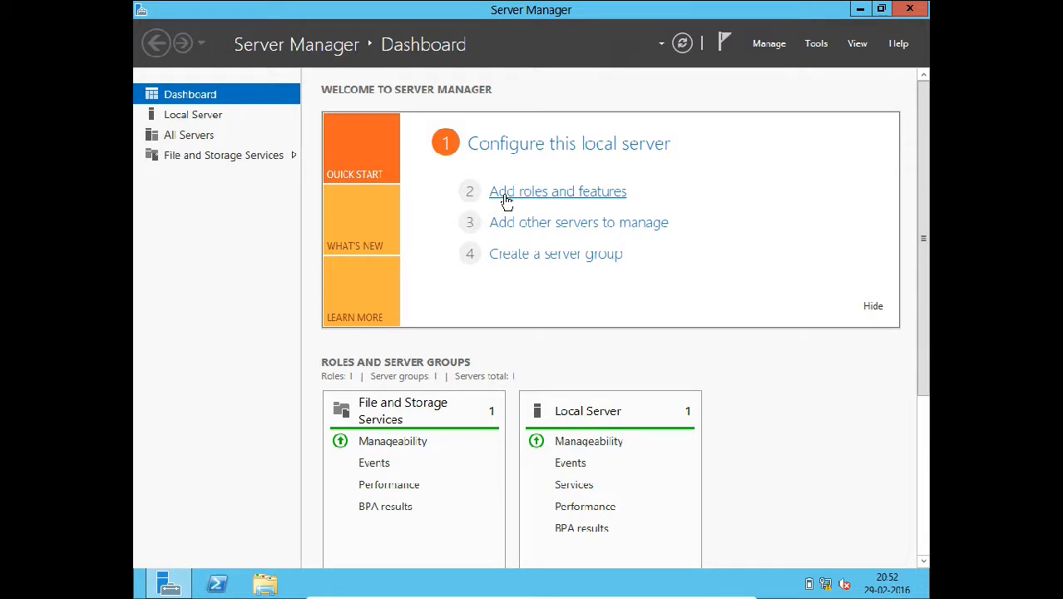
pyautogui.click(205, 122)
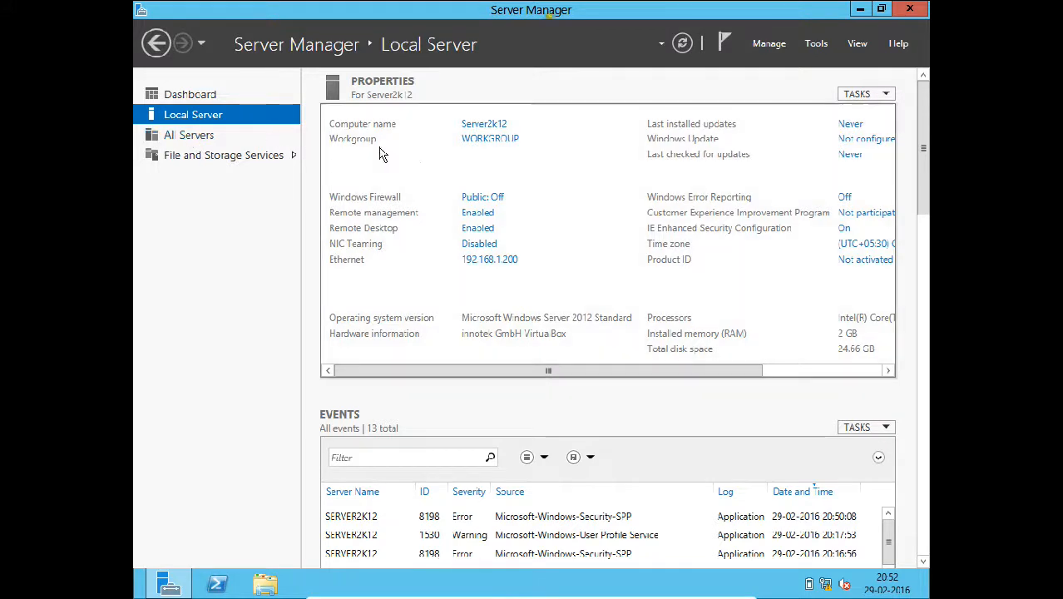
pyautogui.click(481, 125)
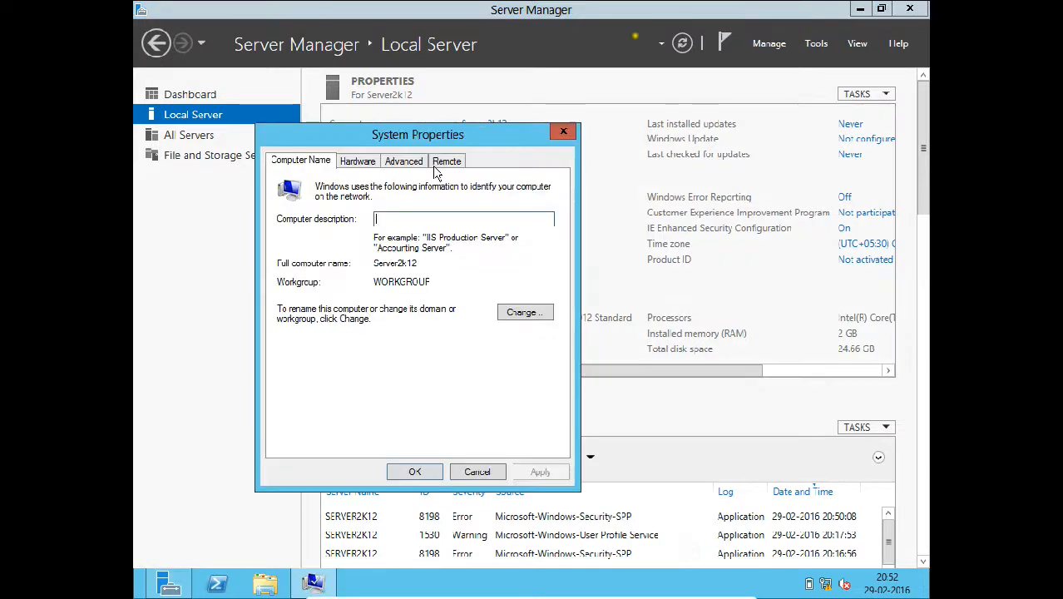
pyautogui.click(543, 314)
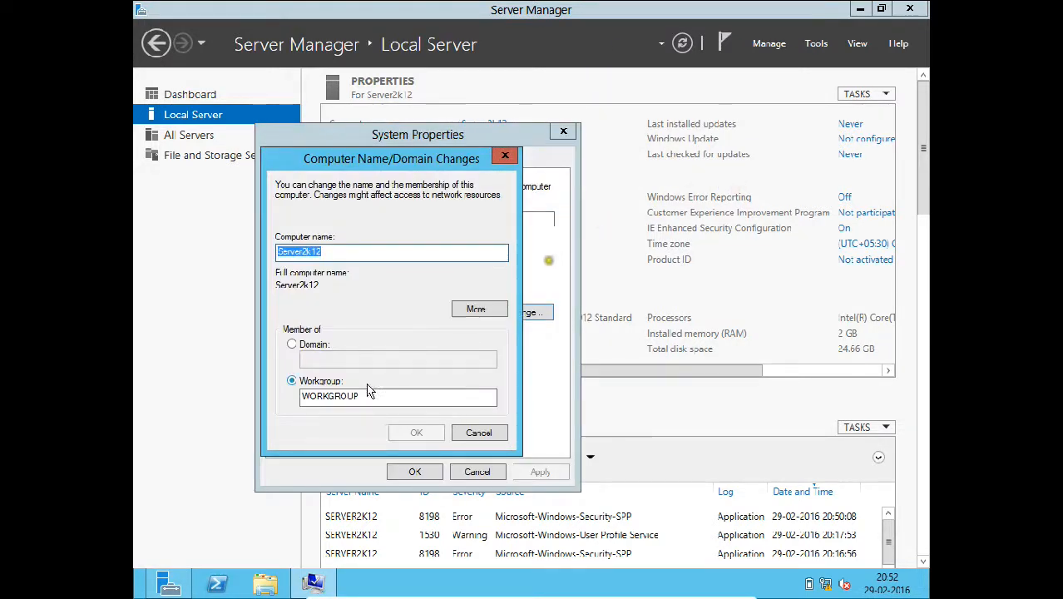
pyautogui.click(479, 433)
pyautogui.click(479, 471)
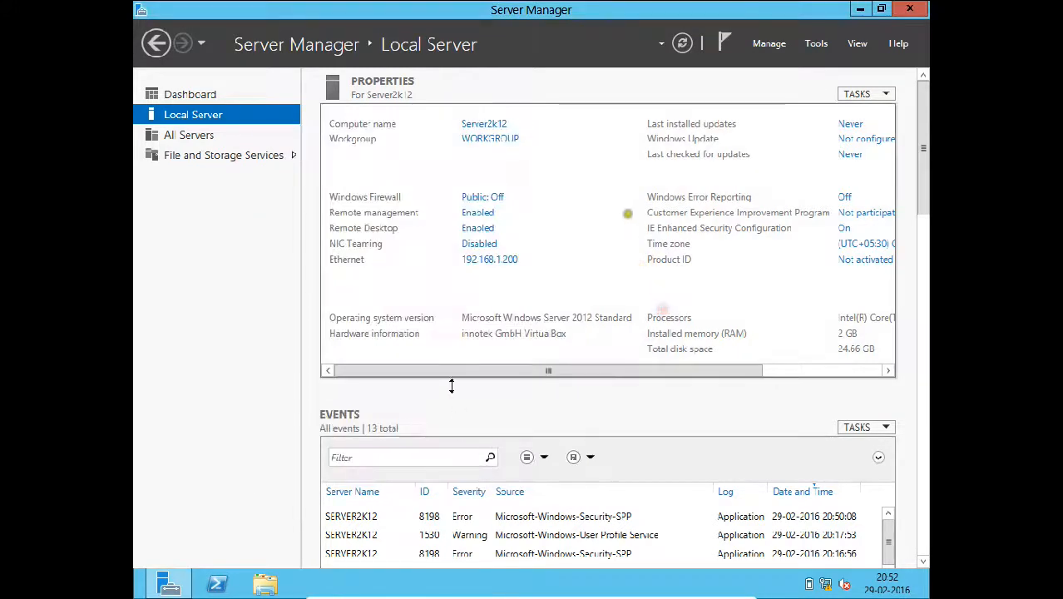
pyautogui.click(181, 100)
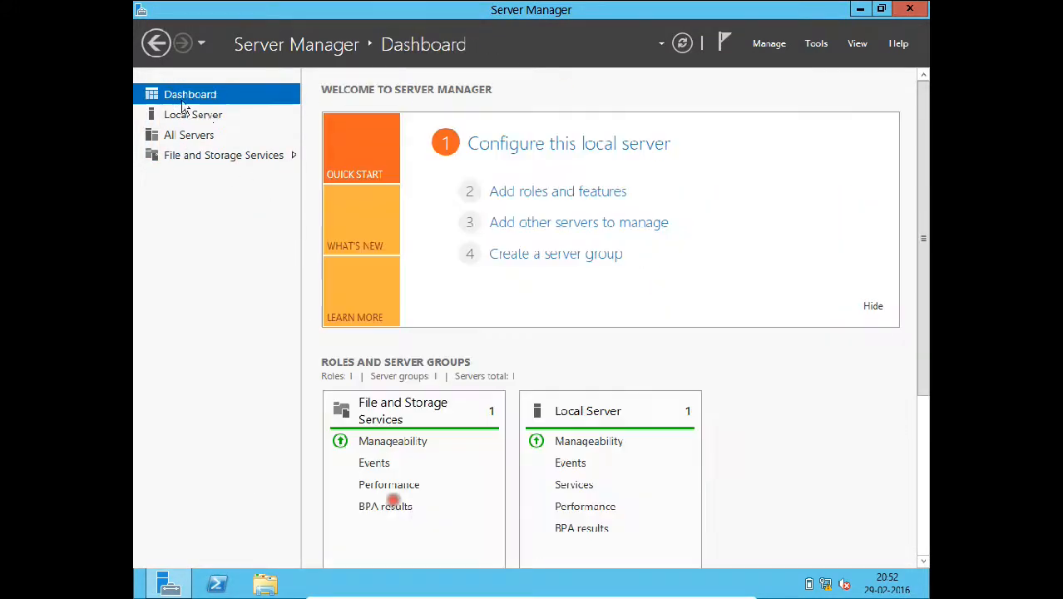
# - Start Add Roles and Features with a role-based installation targeting Server2k12
pyautogui.click(574, 200)
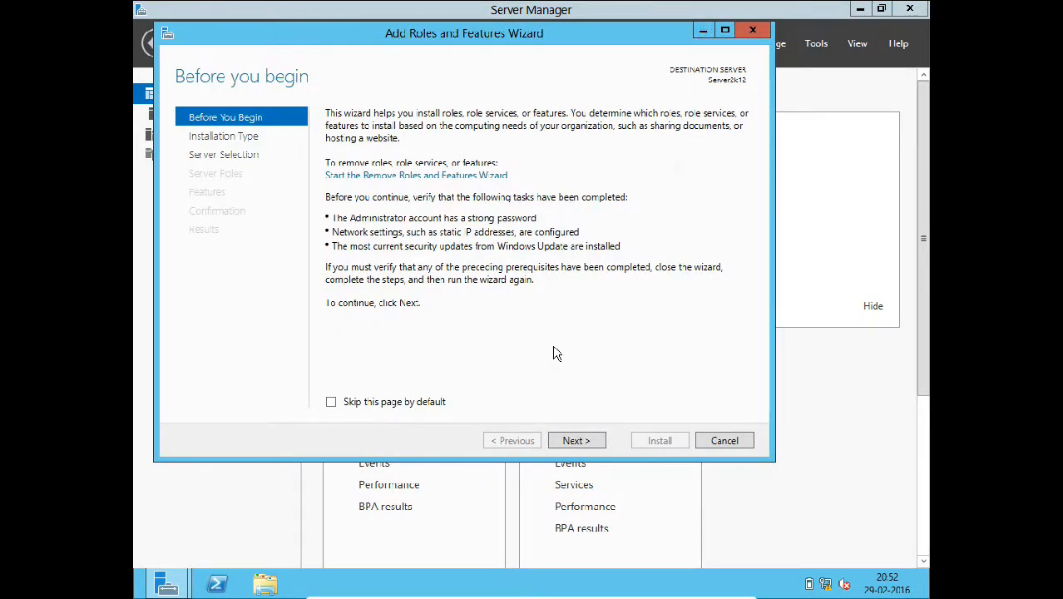
pyautogui.click(574, 439)
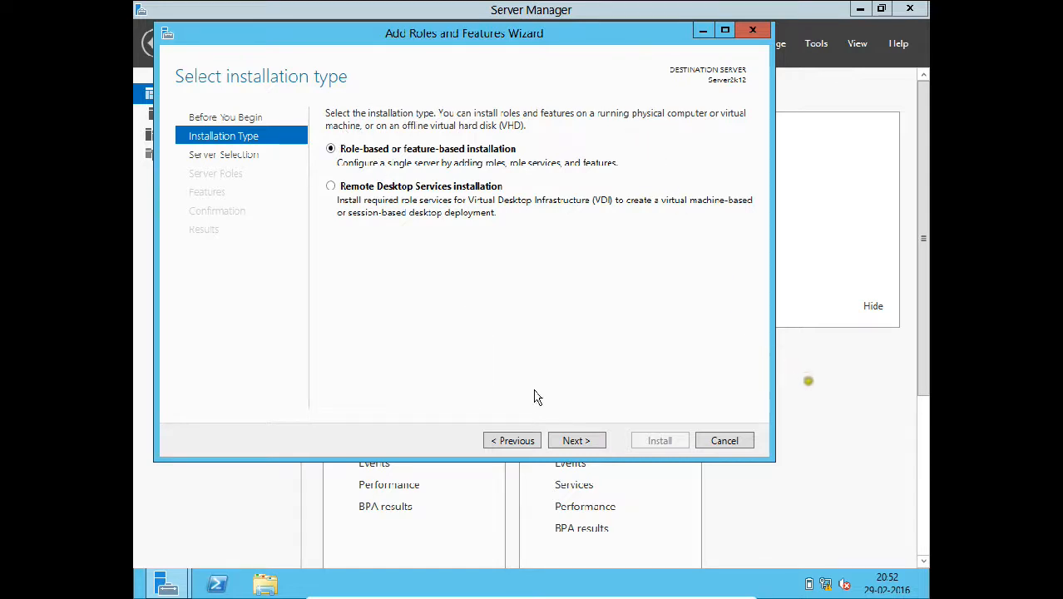
pyautogui.click(571, 440)
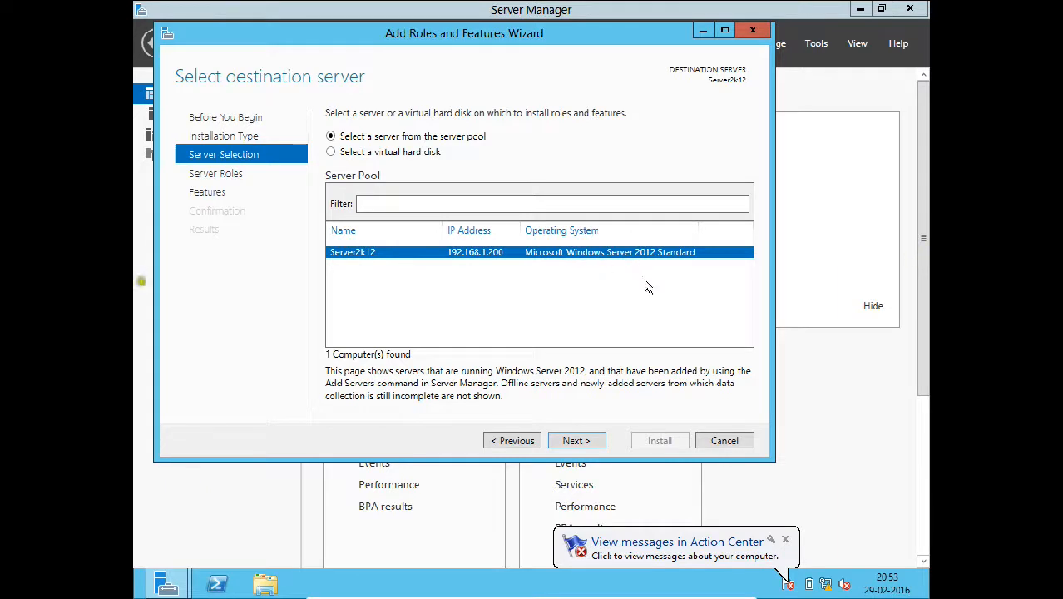
pyautogui.click(786, 539)
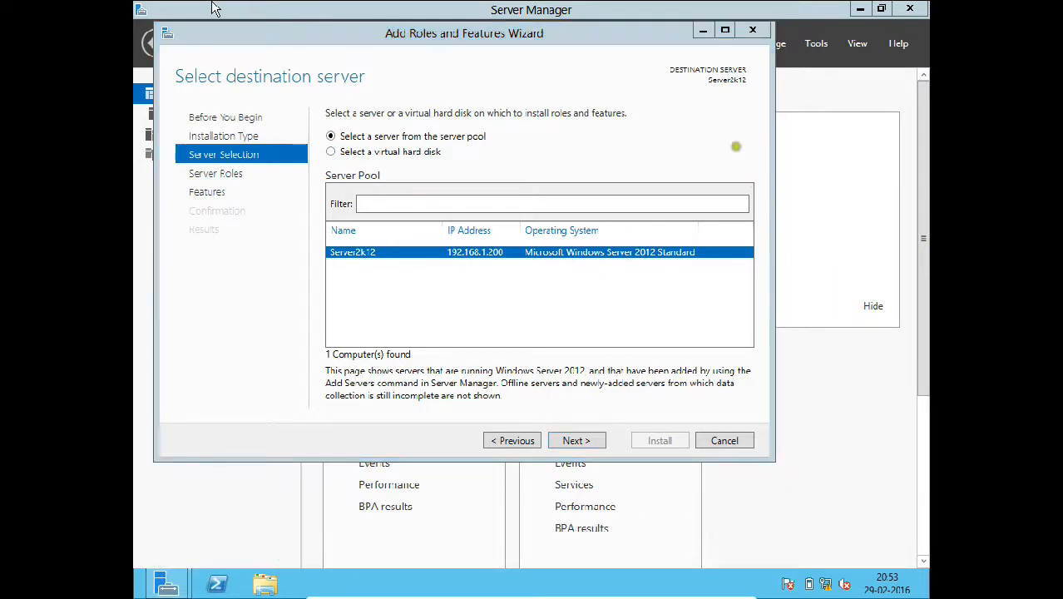
pyautogui.click(257, 49)
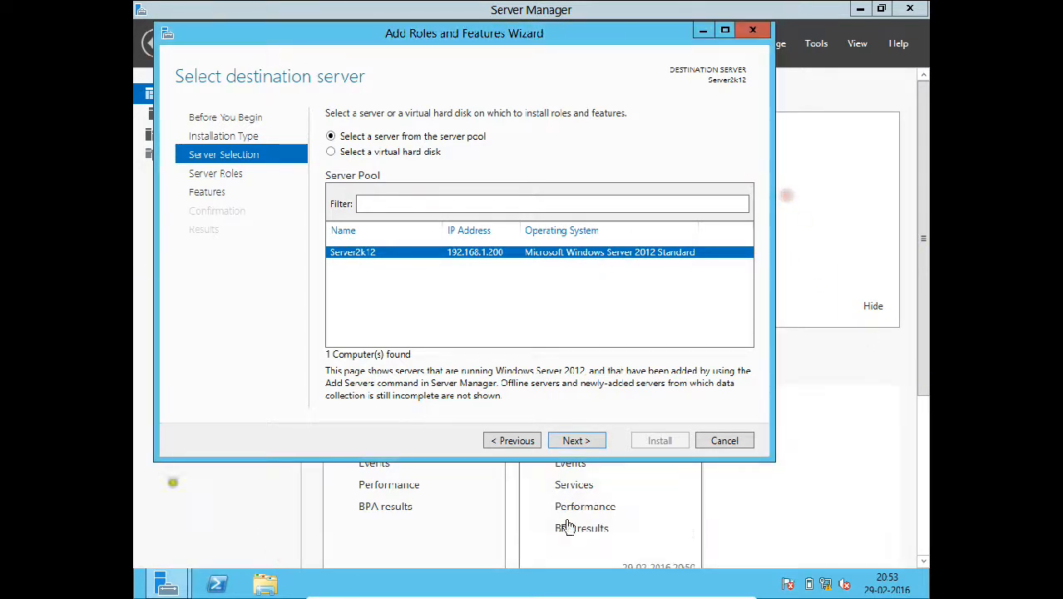
pyautogui.click(574, 441)
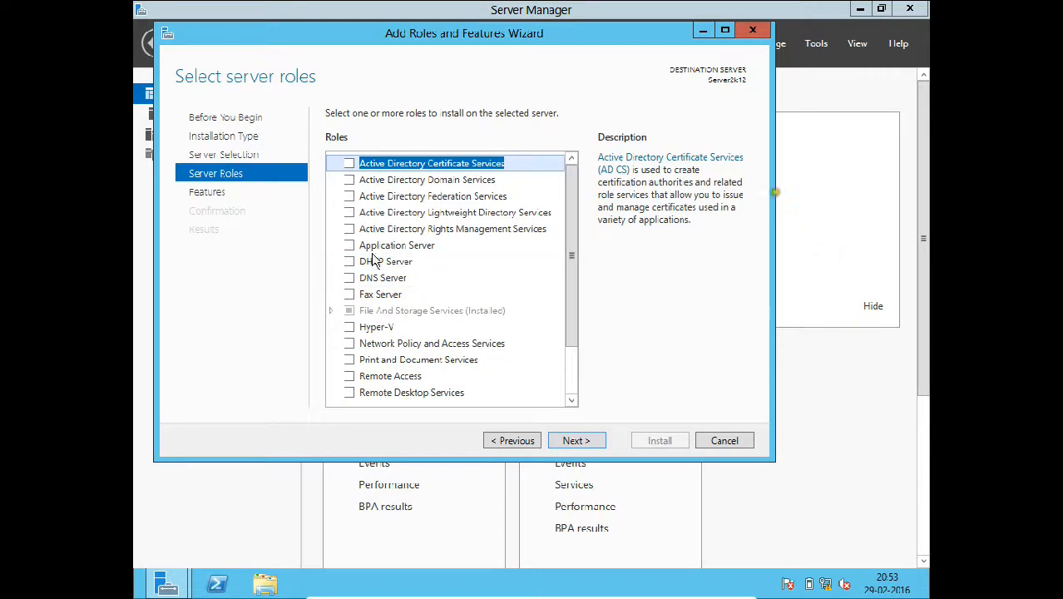
# - Tick Active Directory Domain Services, add its required management features, and pass the Features page
pyautogui.click(348, 182)
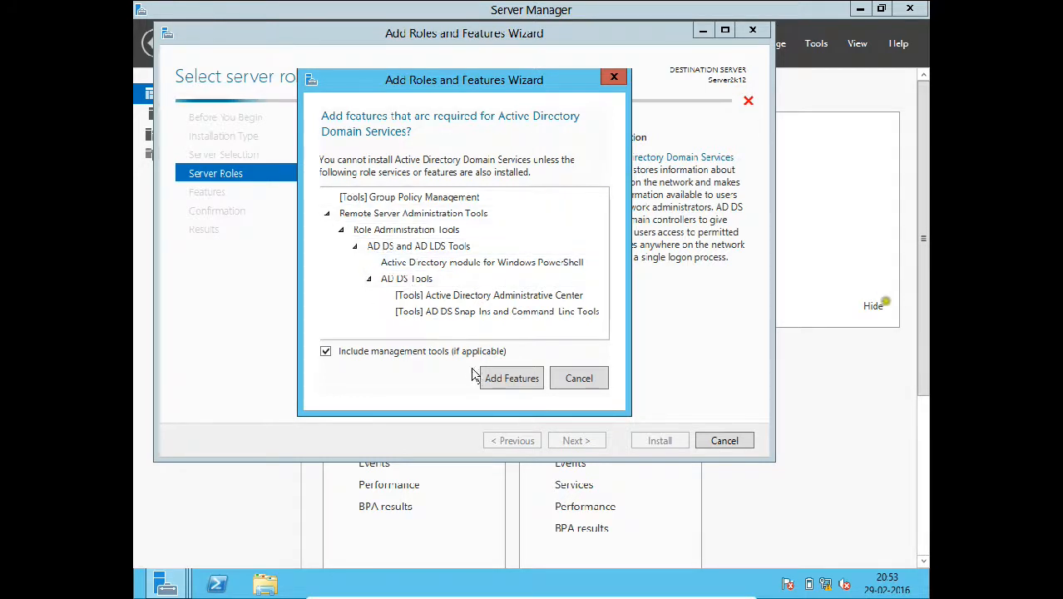
pyautogui.click(500, 379)
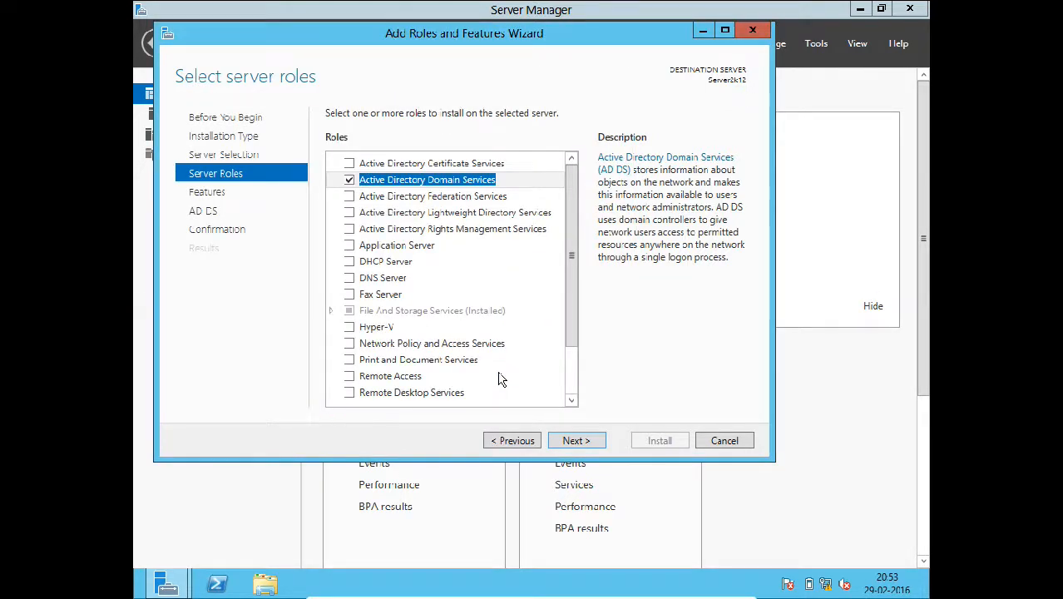
pyautogui.scroll(-2, 426, 287)
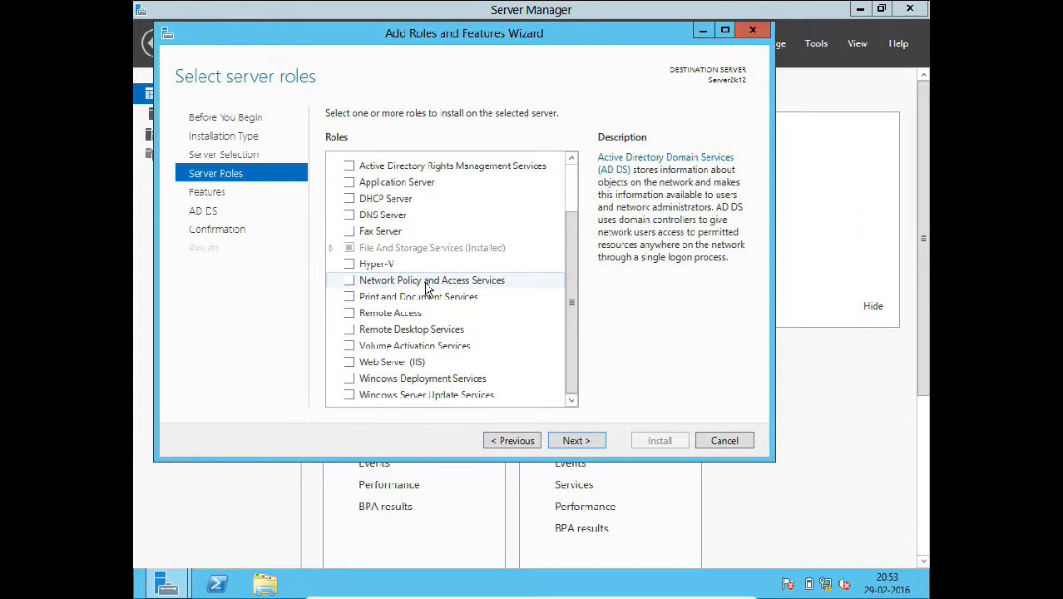
pyautogui.scroll(2, 426, 287)
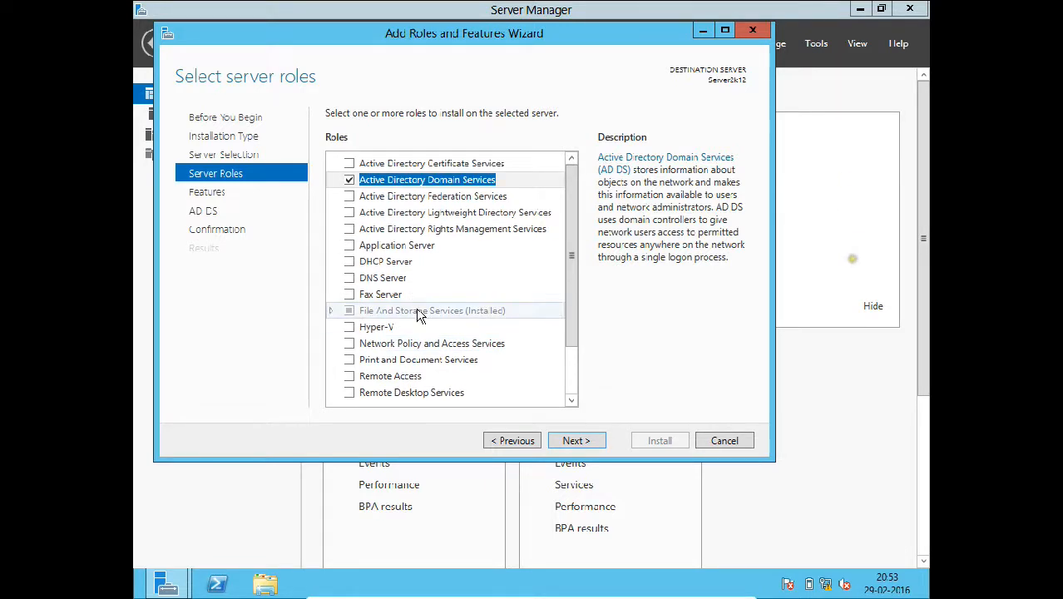
pyautogui.click(587, 444)
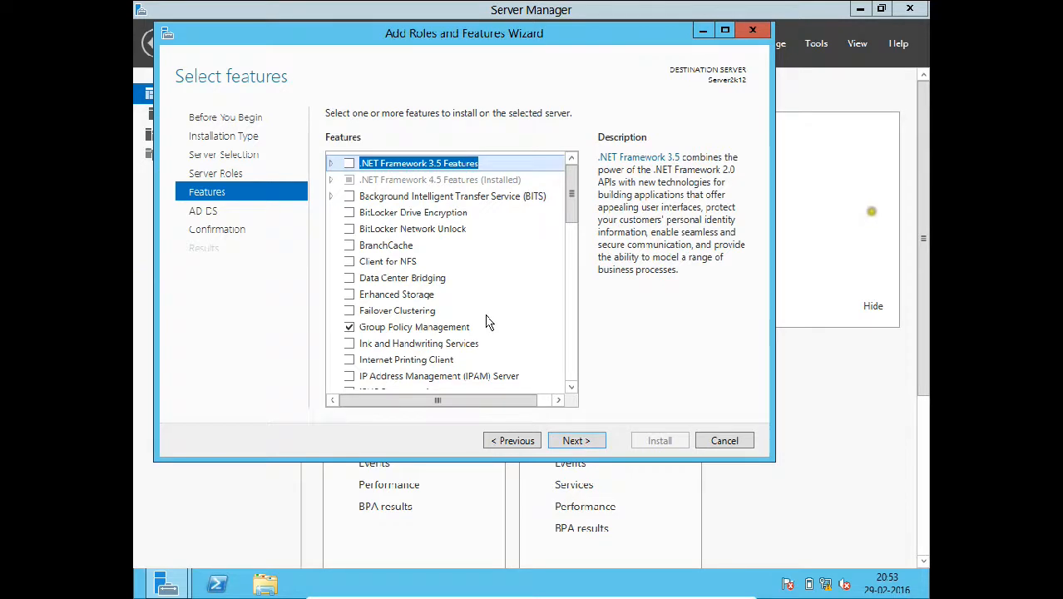
pyautogui.scroll(-4, 487, 323)
pyautogui.scroll(2, 492, 333)
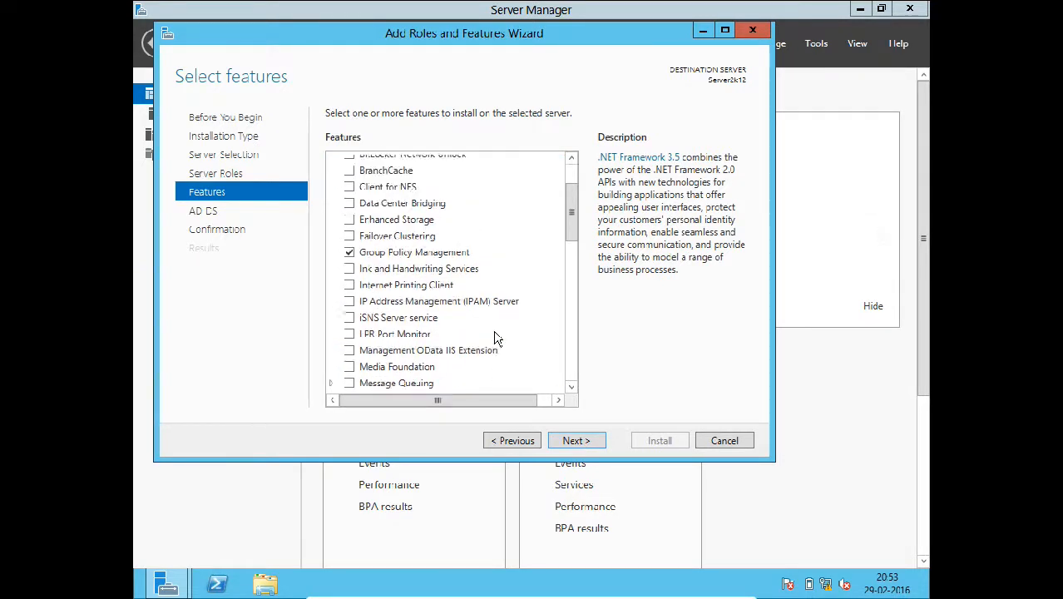
pyautogui.scroll(2, 494, 337)
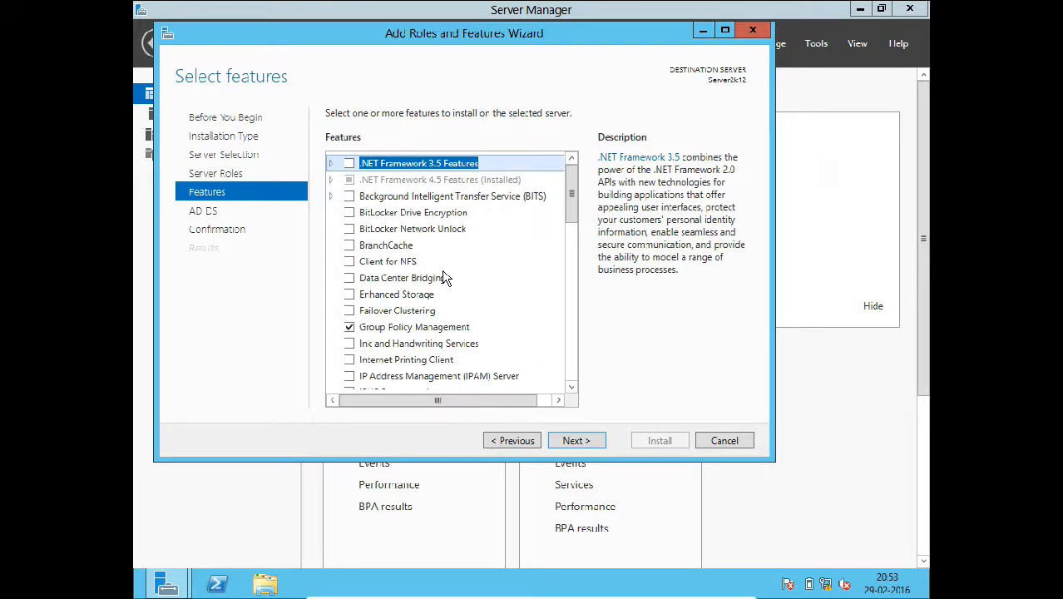
pyautogui.click(589, 448)
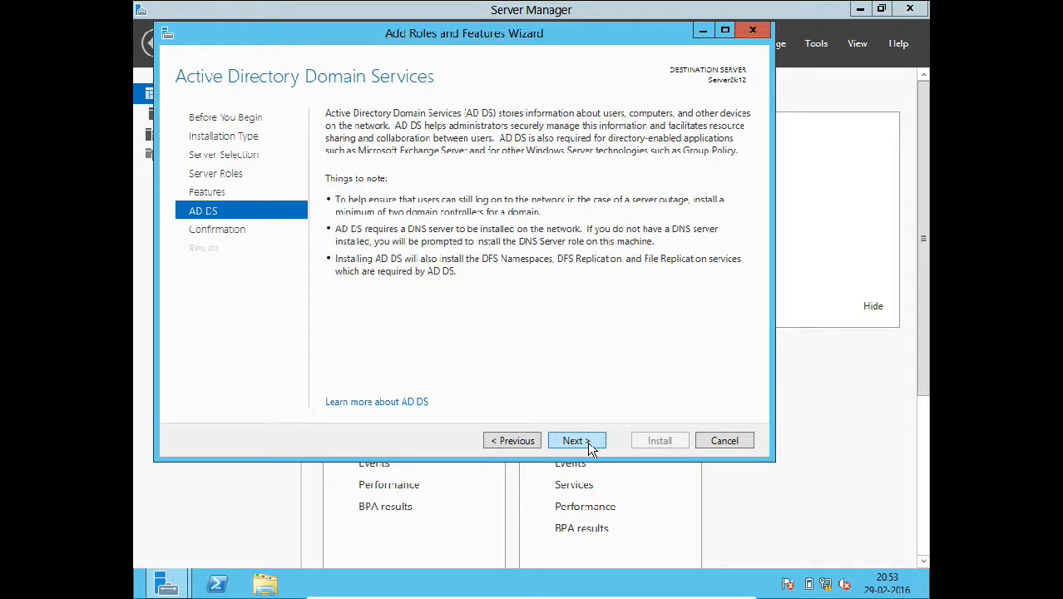
# - Continue past the AD DS page and start the installation
pyautogui.click(590, 448)
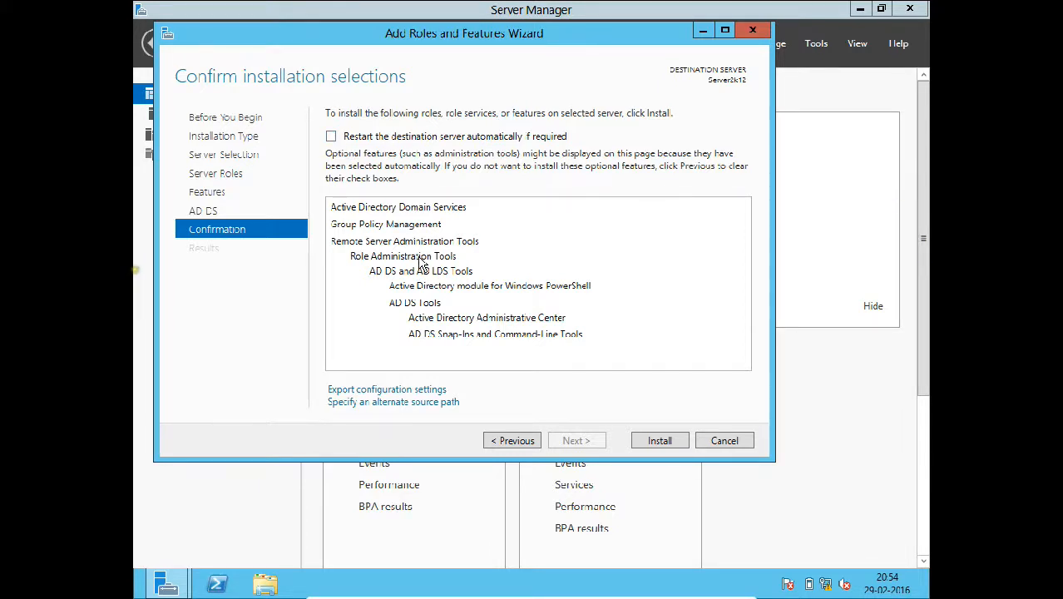
pyautogui.click(654, 445)
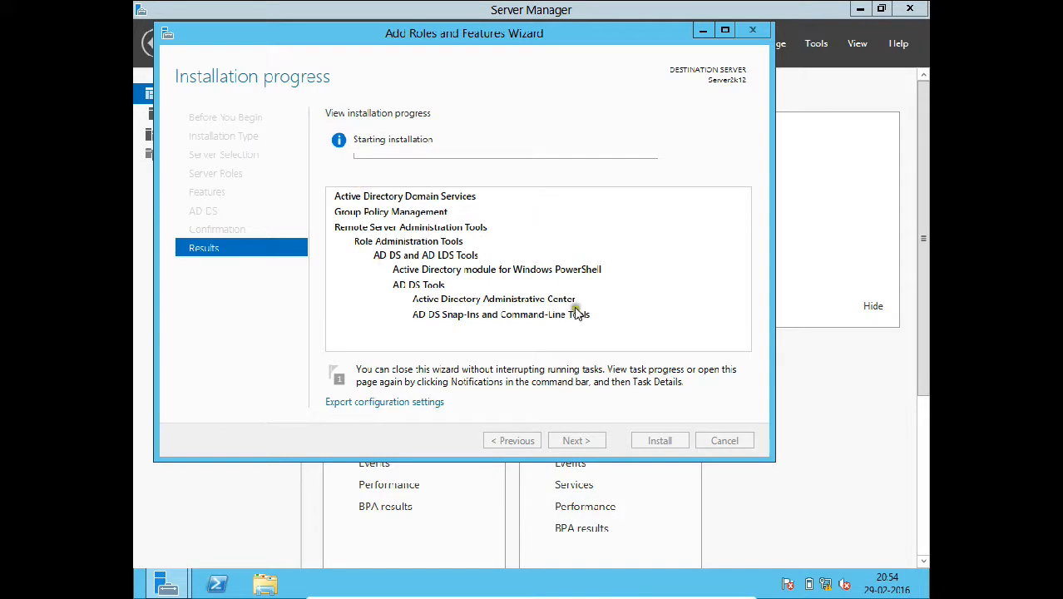
# - Minimize the server VM, put the Windows 7 VM in full screen, and log on with its password
pyautogui.moveTo(746, 588)
pyautogui.click(710, 590)
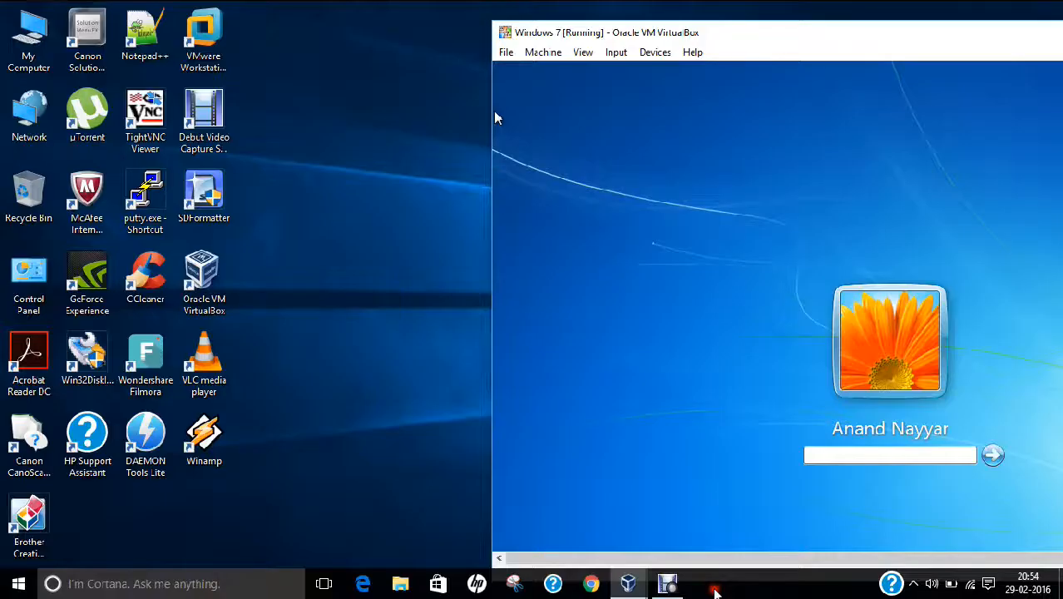
pyautogui.click(584, 52)
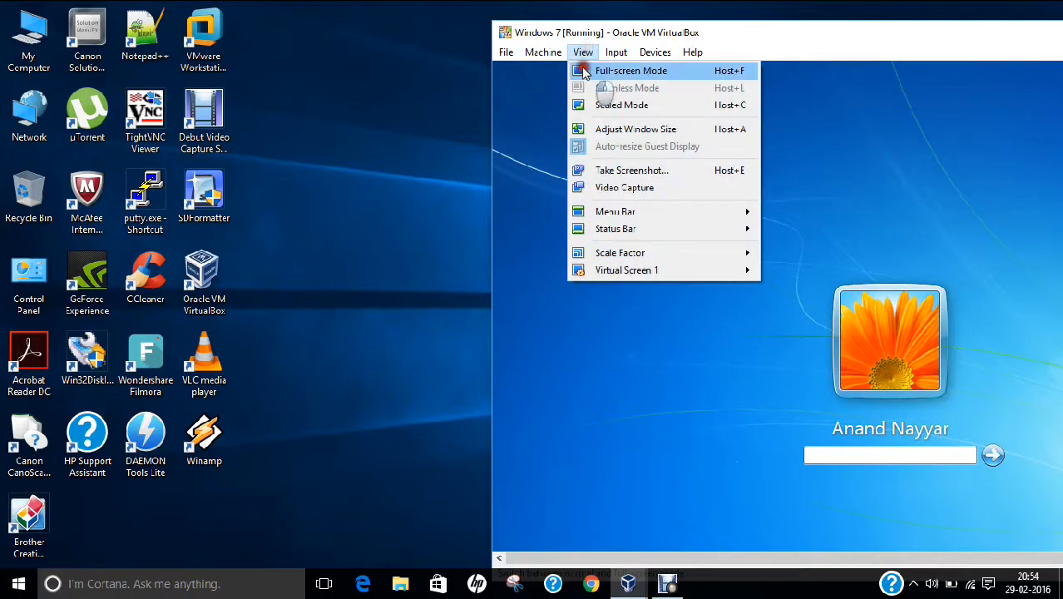
pyautogui.click(626, 70)
pyautogui.write('•••')
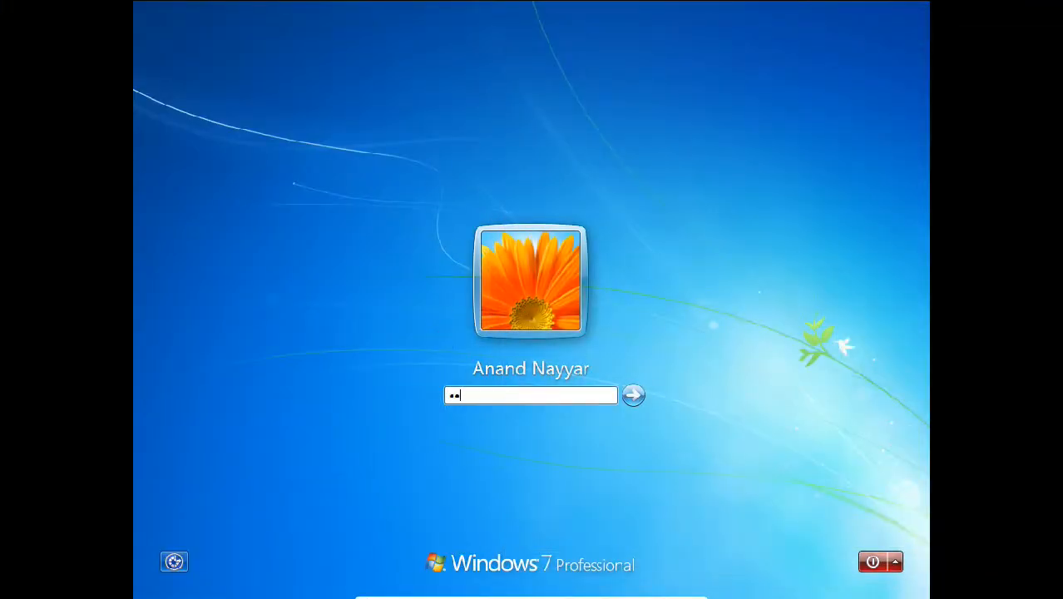
pyautogui.press('Return')
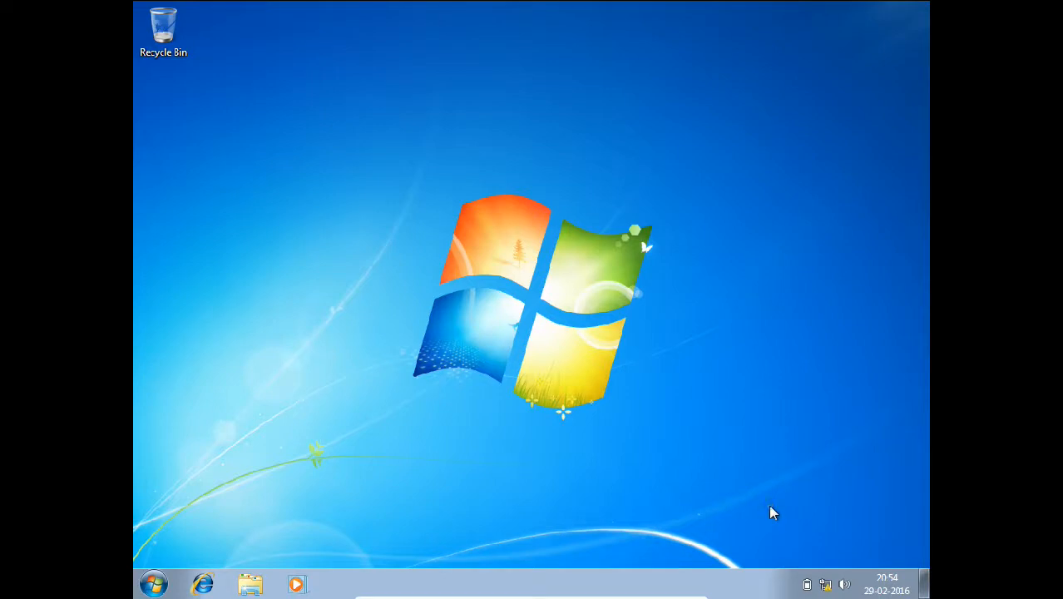
# - Bring up the Local Area Connection properties from the Network and Sharing Center
pyautogui.rightClick(824, 586)
pyautogui.click(816, 576)
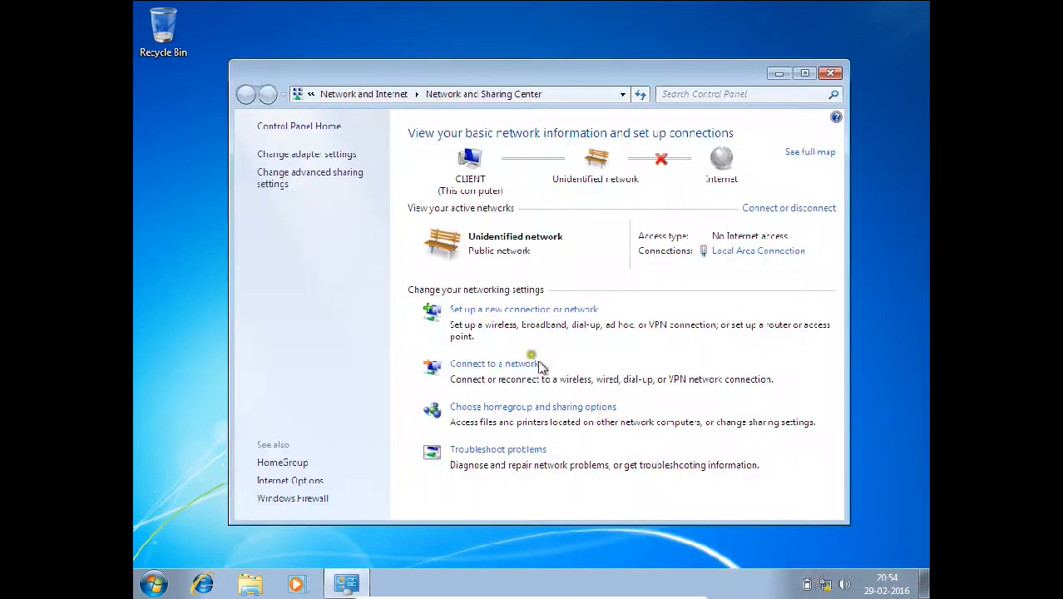
pyautogui.click(281, 155)
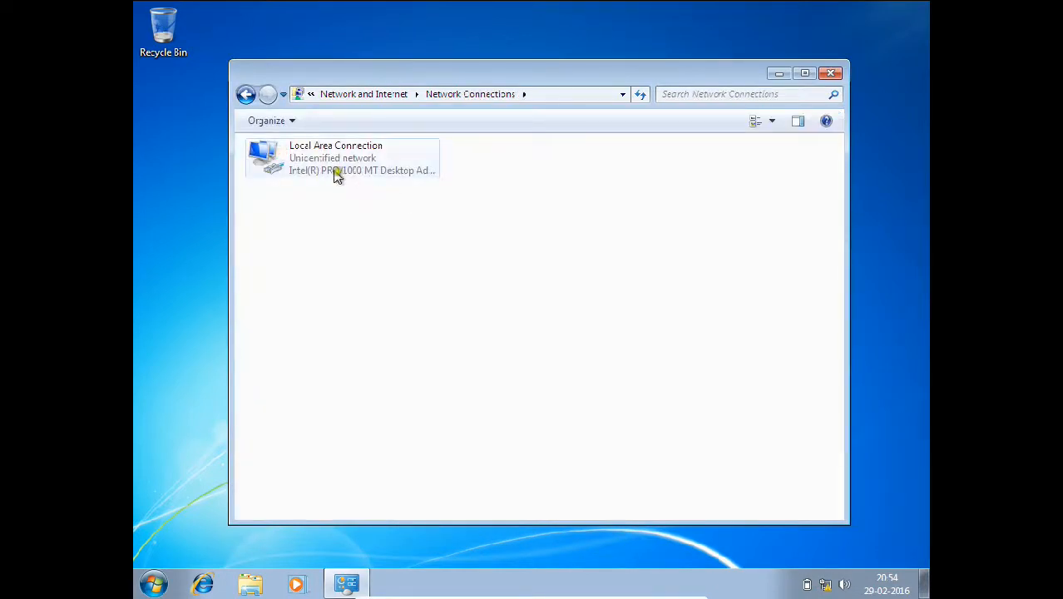
pyautogui.rightClick(329, 169)
pyautogui.click(376, 312)
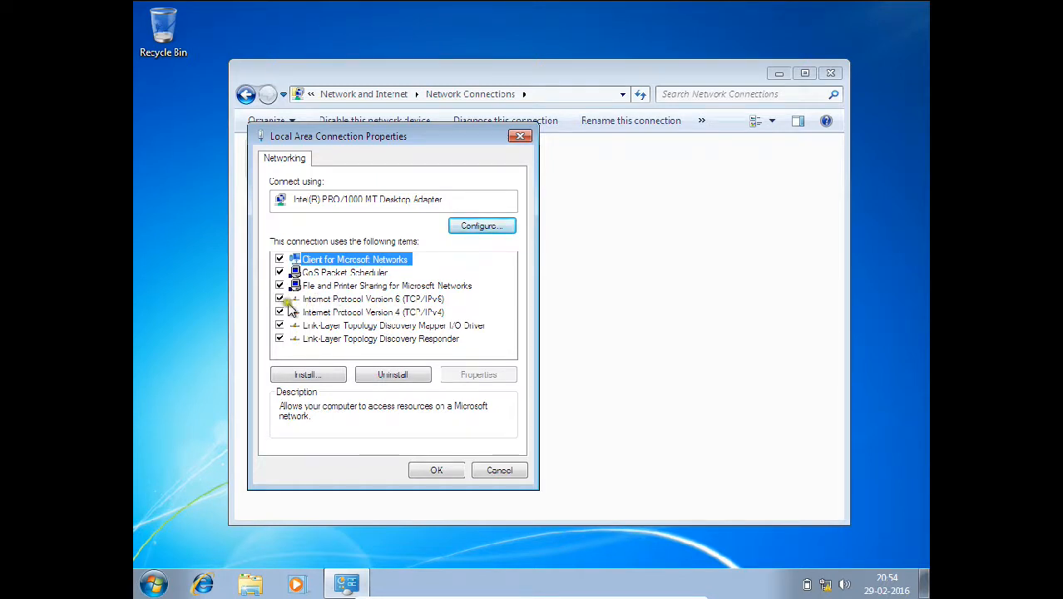
# - Untick IPv6 and set static IPv4 192.168.1.201, mask 255.255.255.0, gateway and DNS 192.168.1.200
pyautogui.click(279, 300)
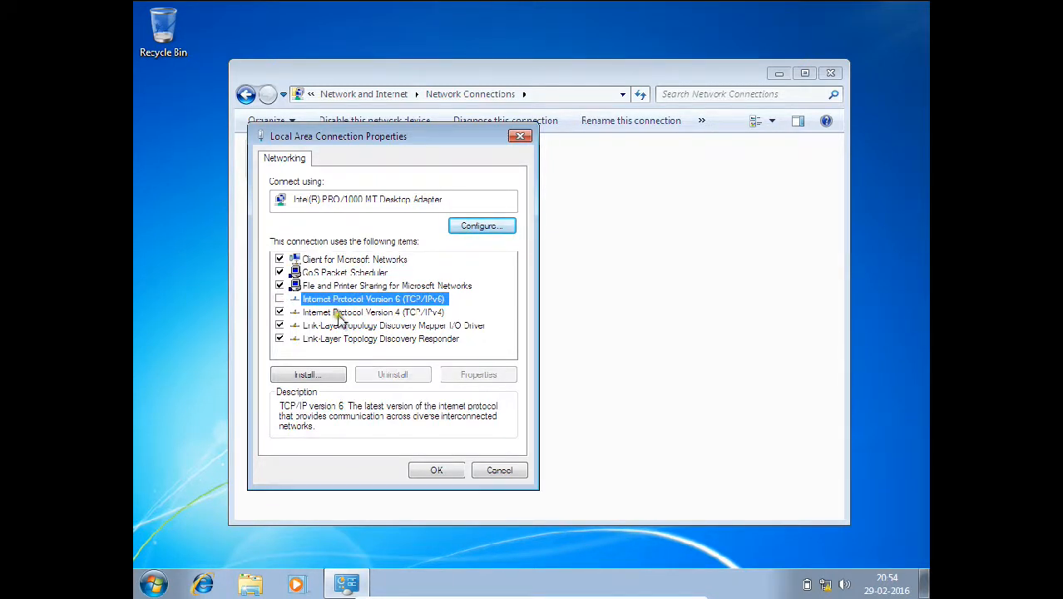
pyautogui.doubleClick(340, 312)
pyautogui.click(337, 304)
pyautogui.click(450, 323)
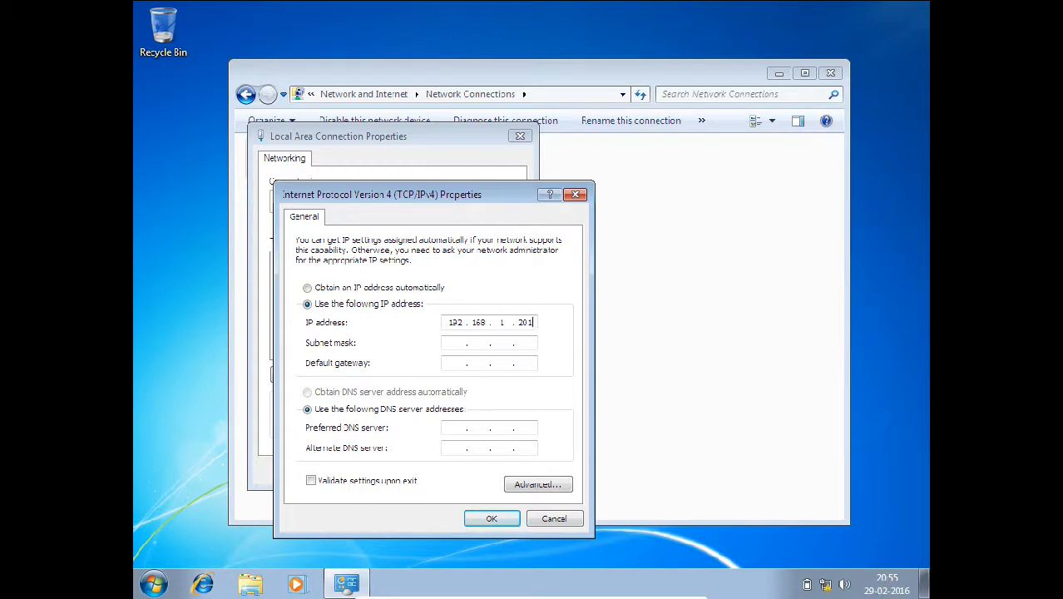
pyautogui.press('Tab')
pyautogui.press('Tab')
pyautogui.press('Tab')
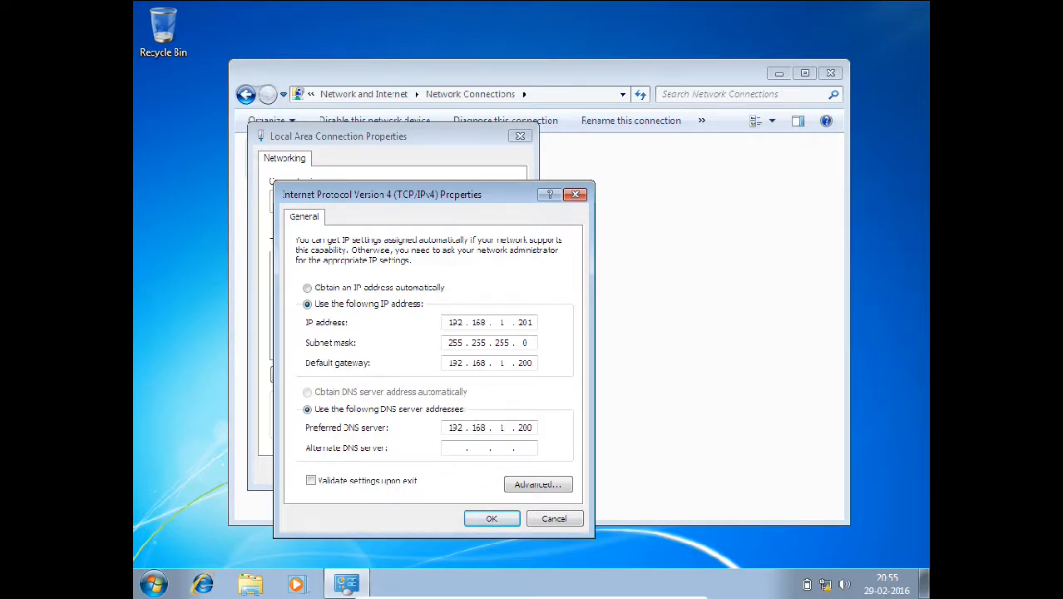
pyautogui.click(491, 519)
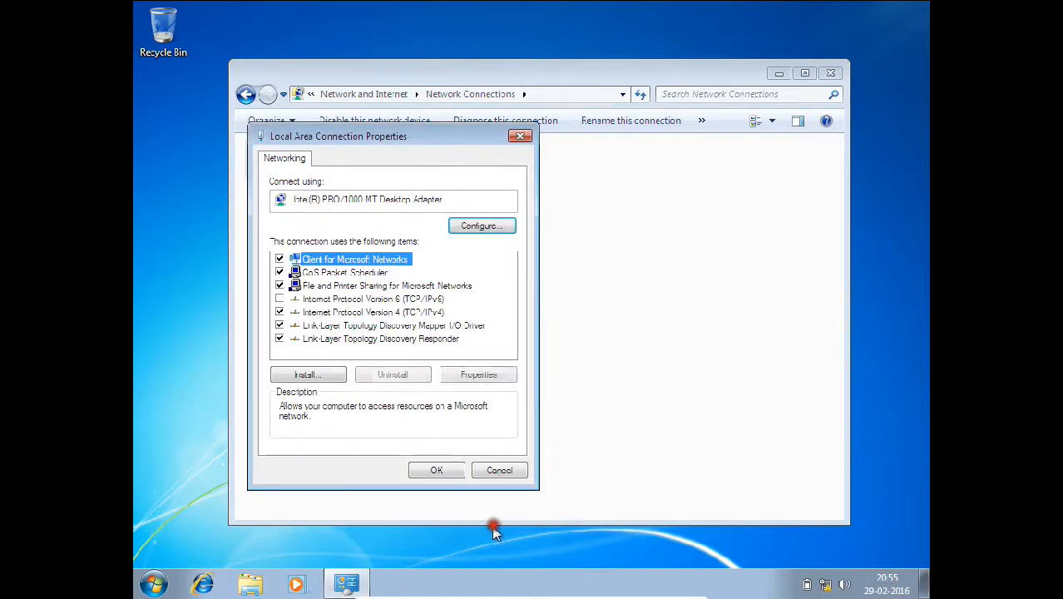
# - Save the connection properties, close Network Connections, and bring up the computer's System window
pyautogui.click(440, 472)
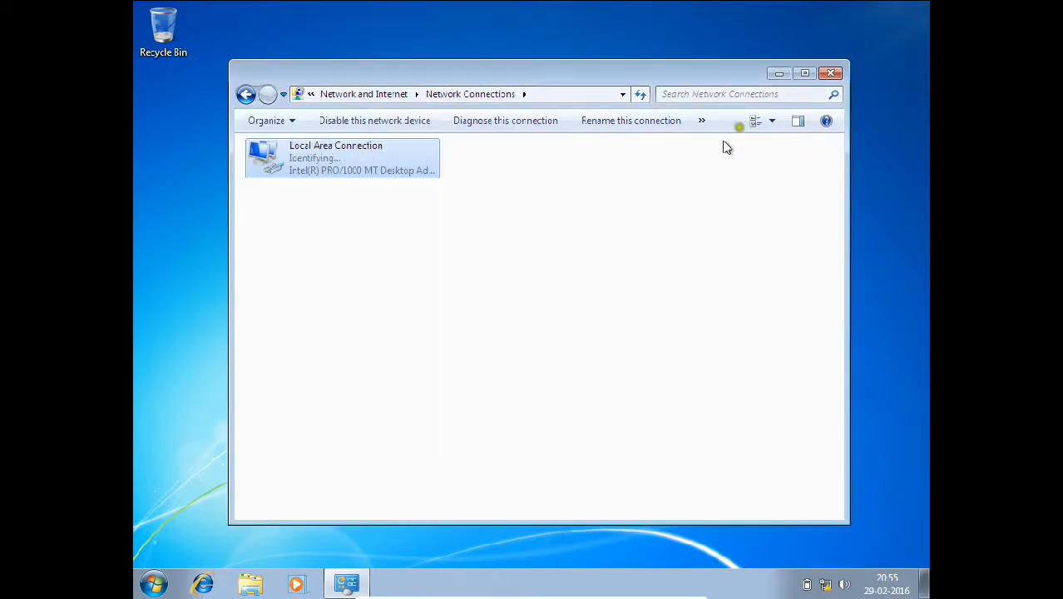
pyautogui.click(828, 75)
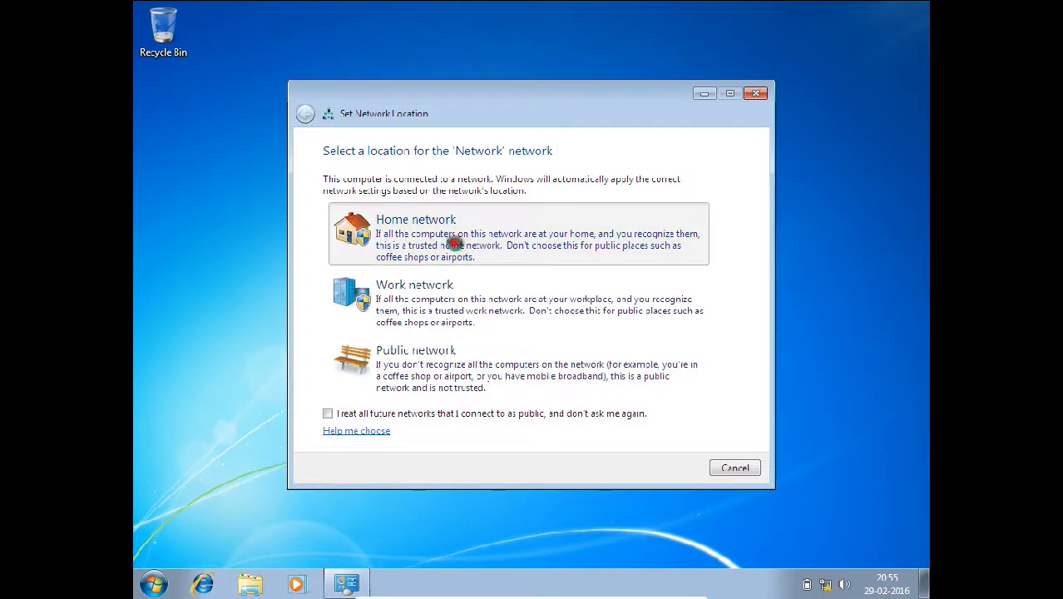
pyautogui.click(152, 584)
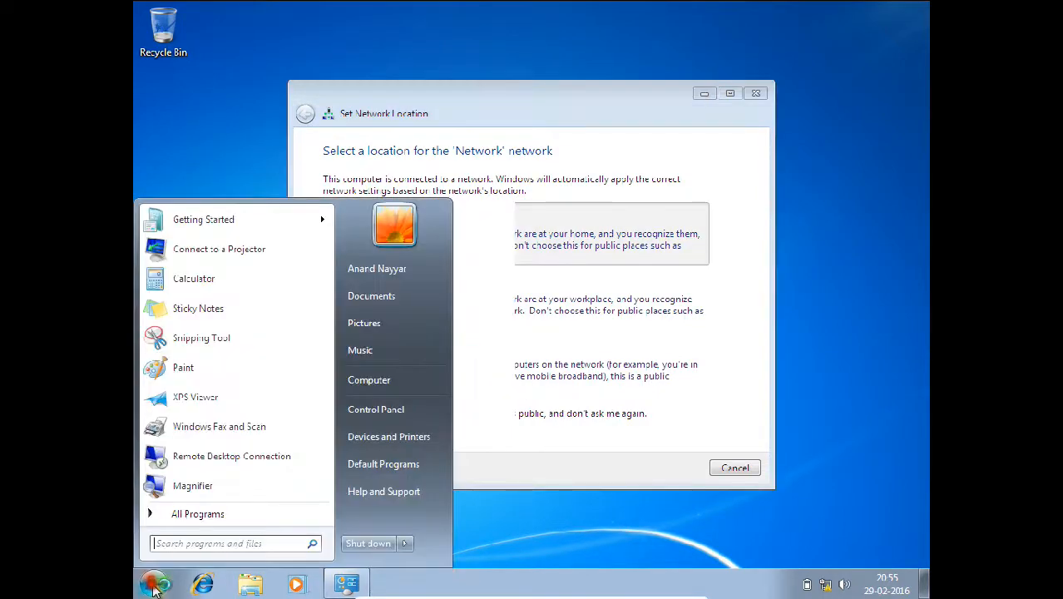
pyautogui.rightClick(372, 397)
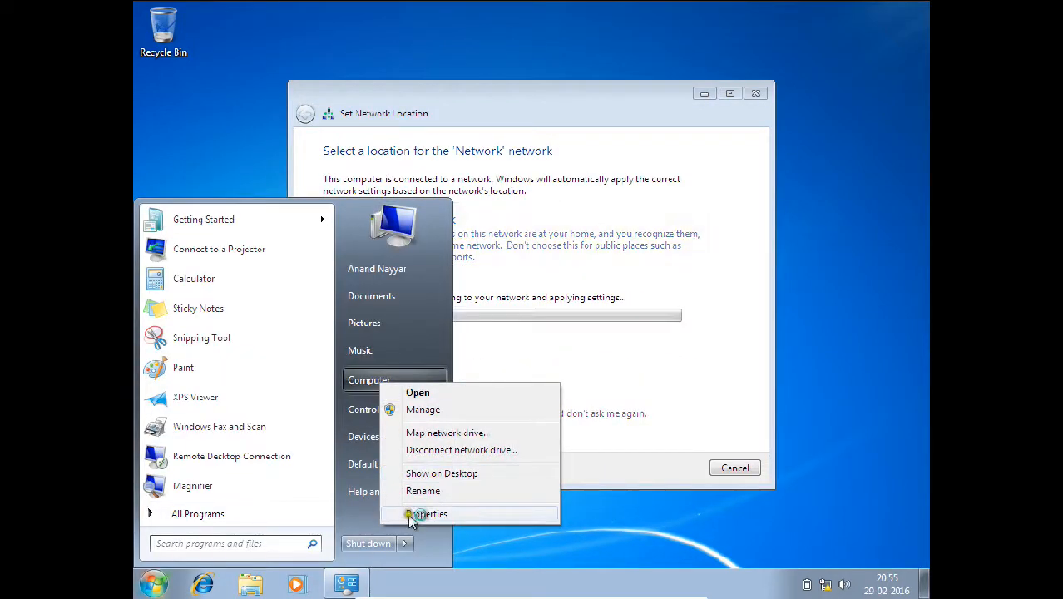
pyautogui.click(416, 511)
# - Cancel Computer Name/Domain Changes, close System Properties, minimize System and dismiss the HomeGroup error
pyautogui.scroll(-1, 532, 373)
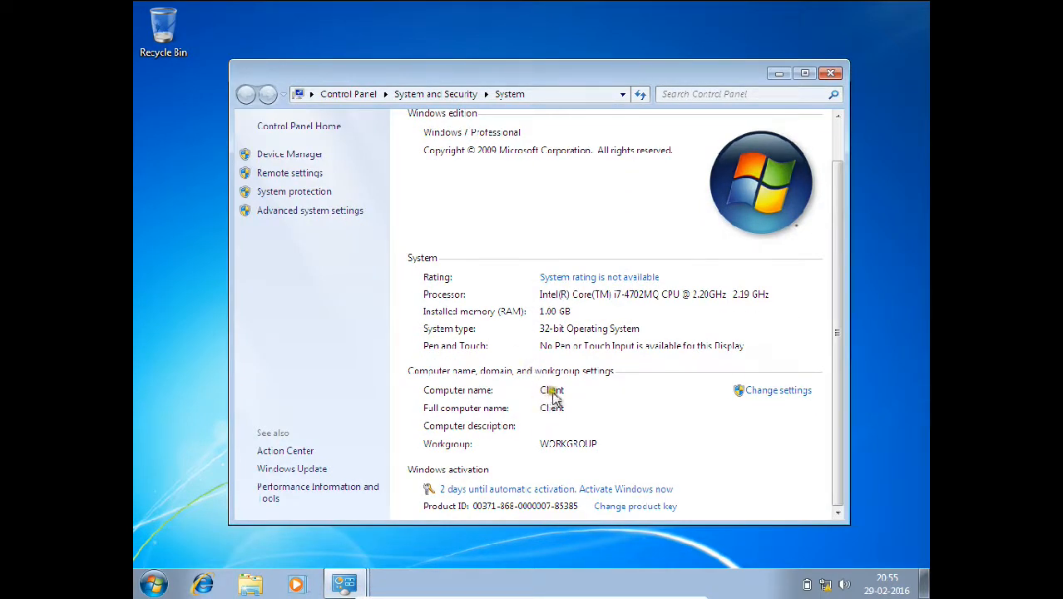
pyautogui.click(770, 391)
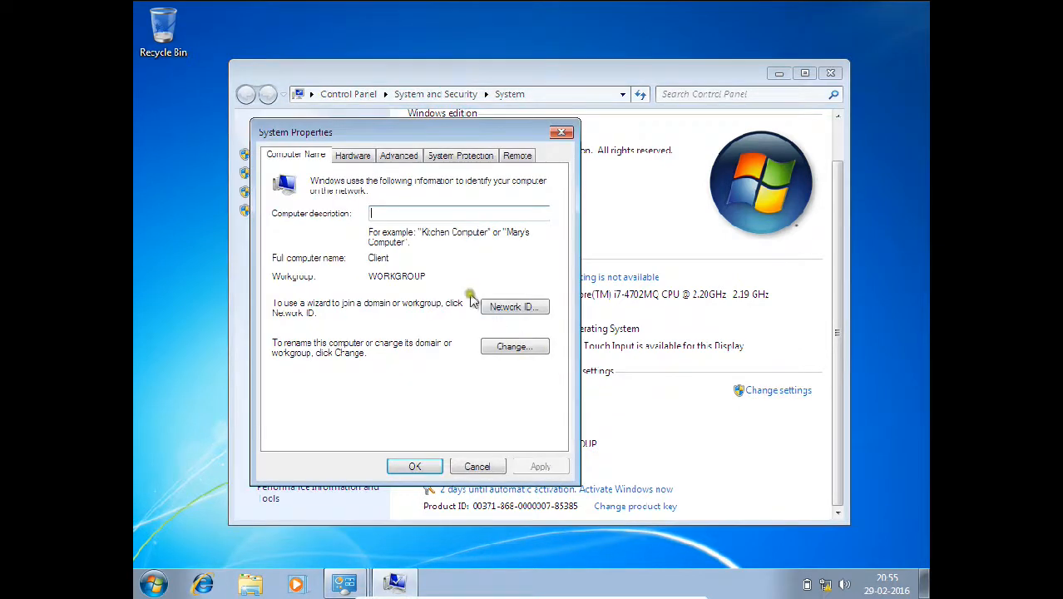
pyautogui.click(510, 347)
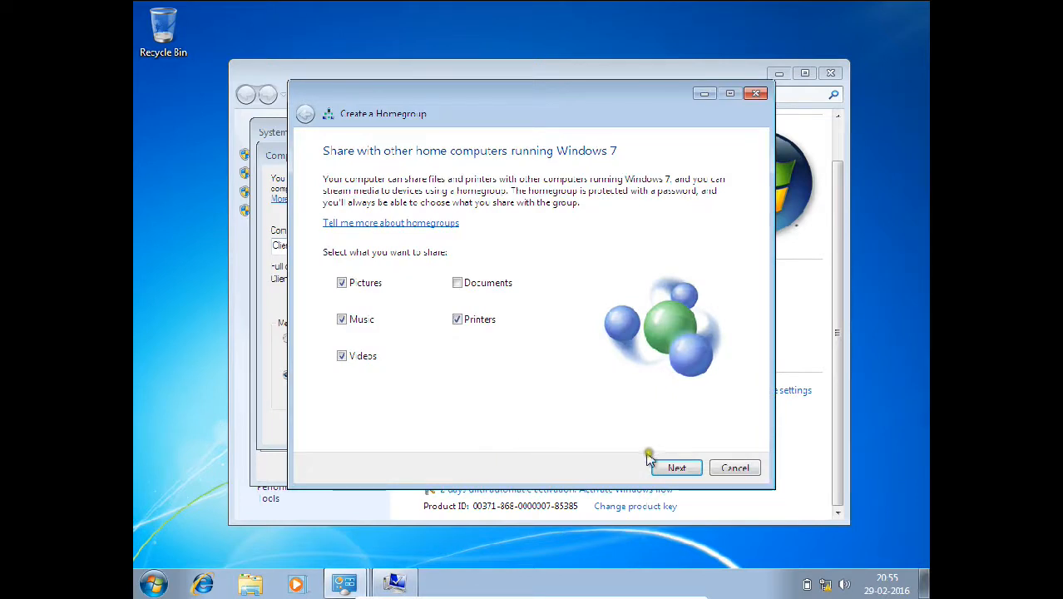
pyautogui.click(674, 468)
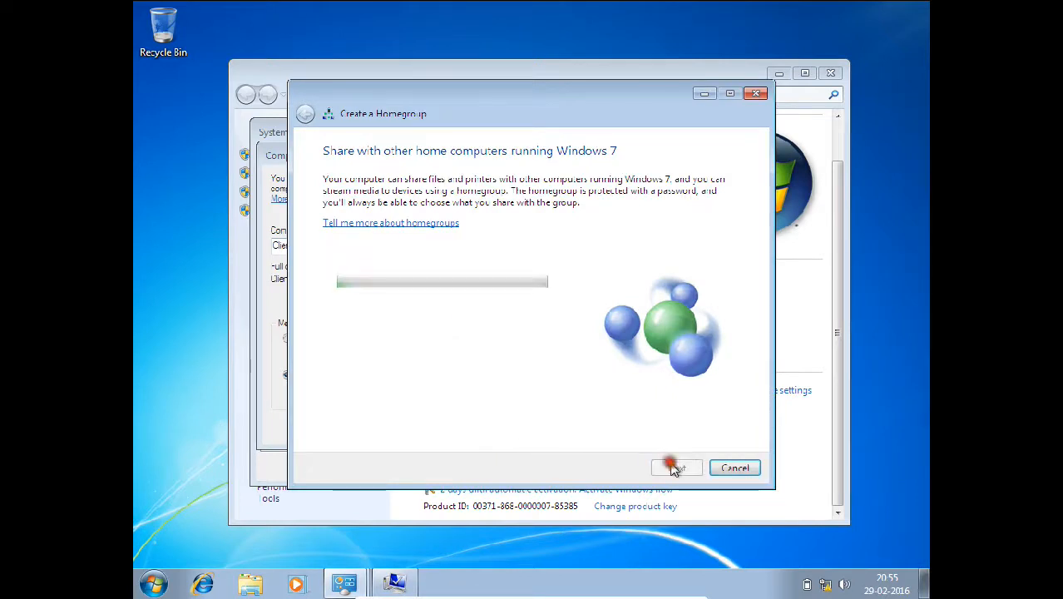
pyautogui.click(703, 94)
pyautogui.click(475, 425)
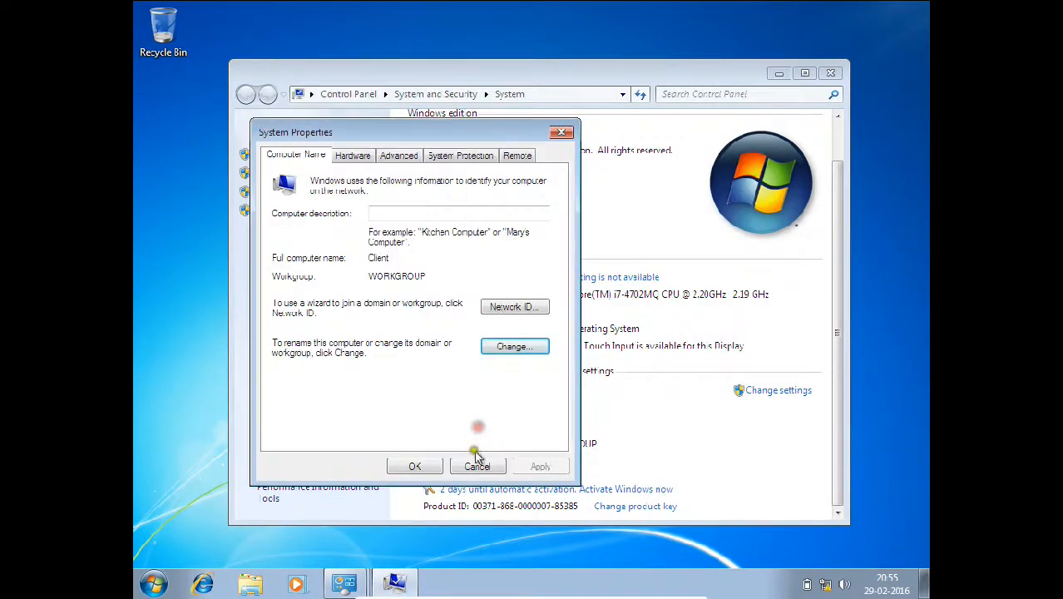
pyautogui.click(411, 468)
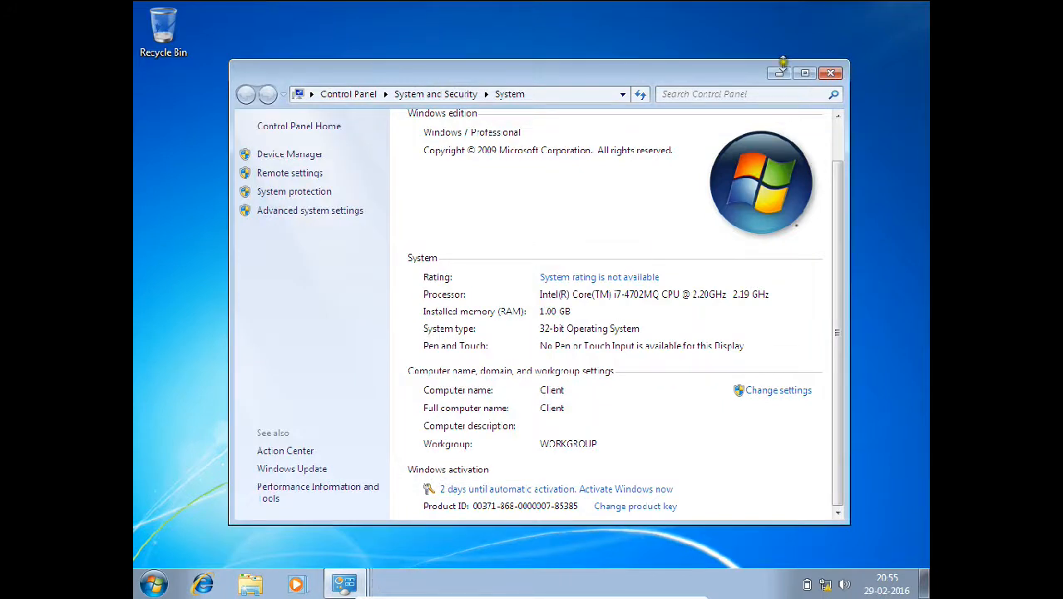
pyautogui.click(778, 73)
pyautogui.click(676, 348)
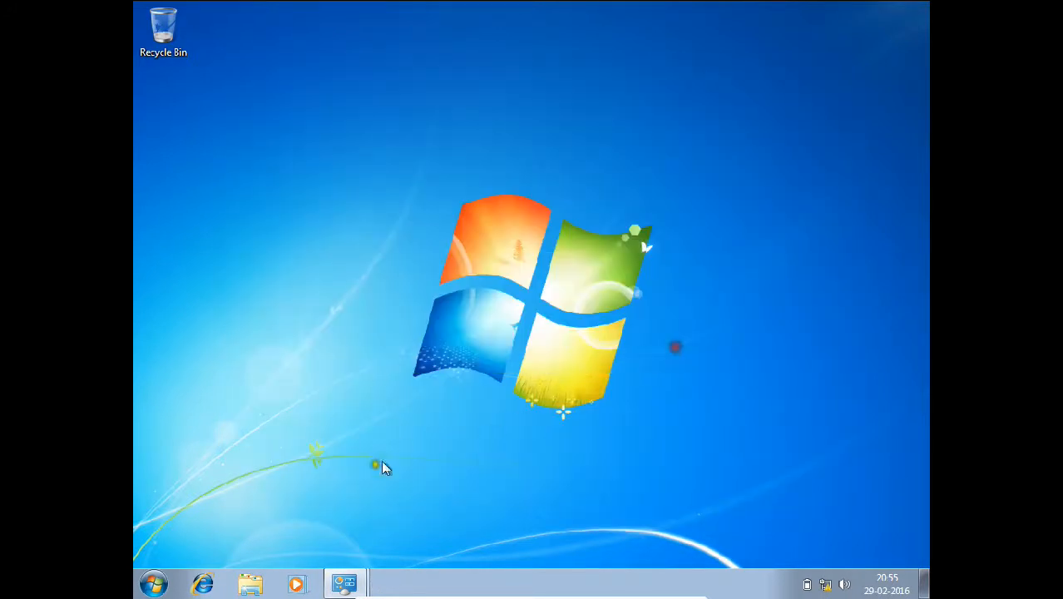
# - Open Control Panel and find the Windows Firewall status page by searching 'firewall'
pyautogui.click(153, 584)
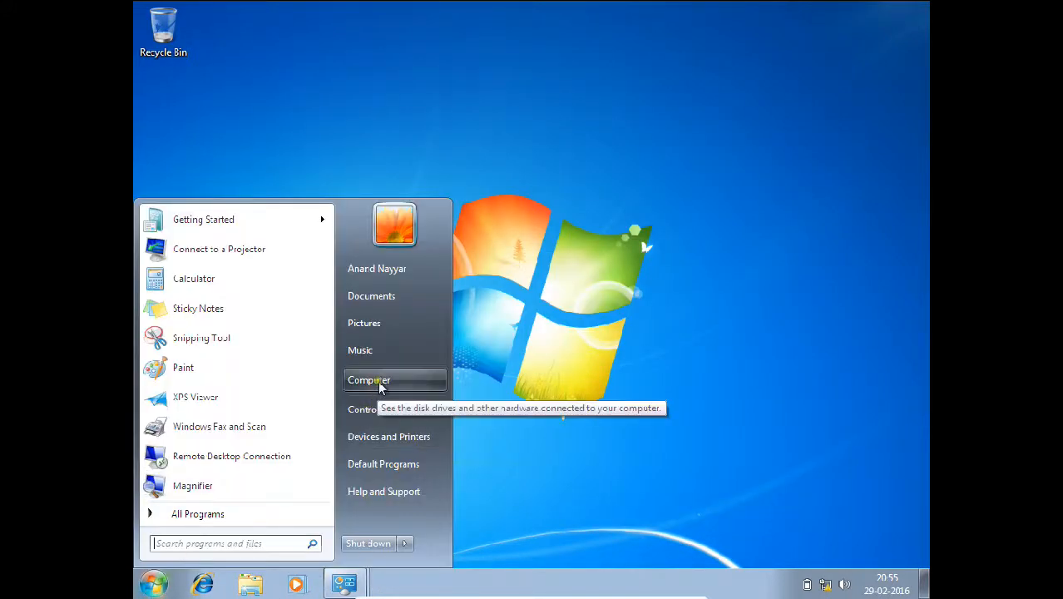
pyautogui.click(376, 410)
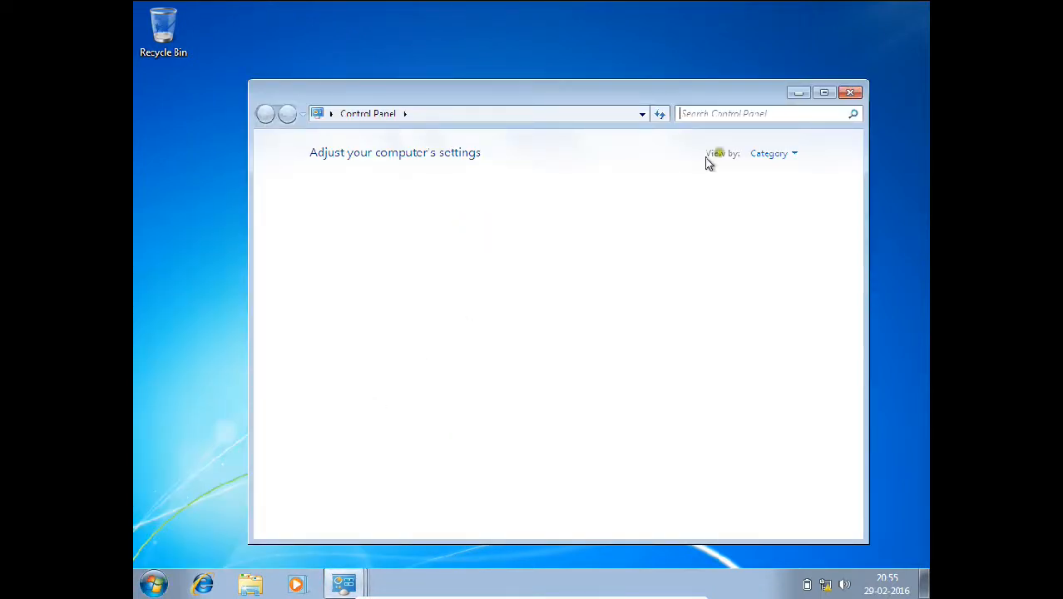
pyautogui.click(752, 113)
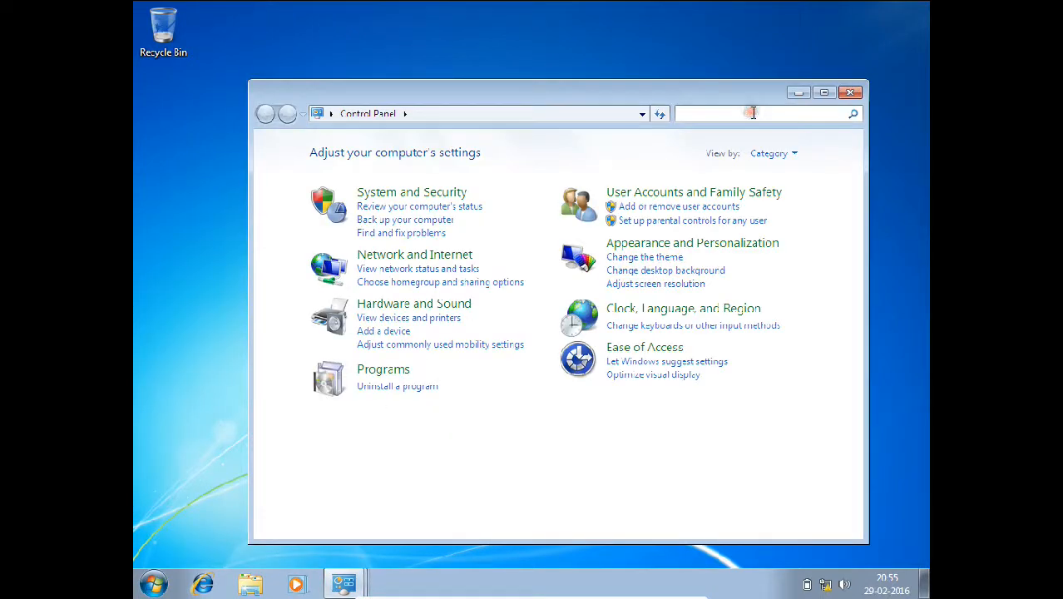
pyautogui.write('firewall')
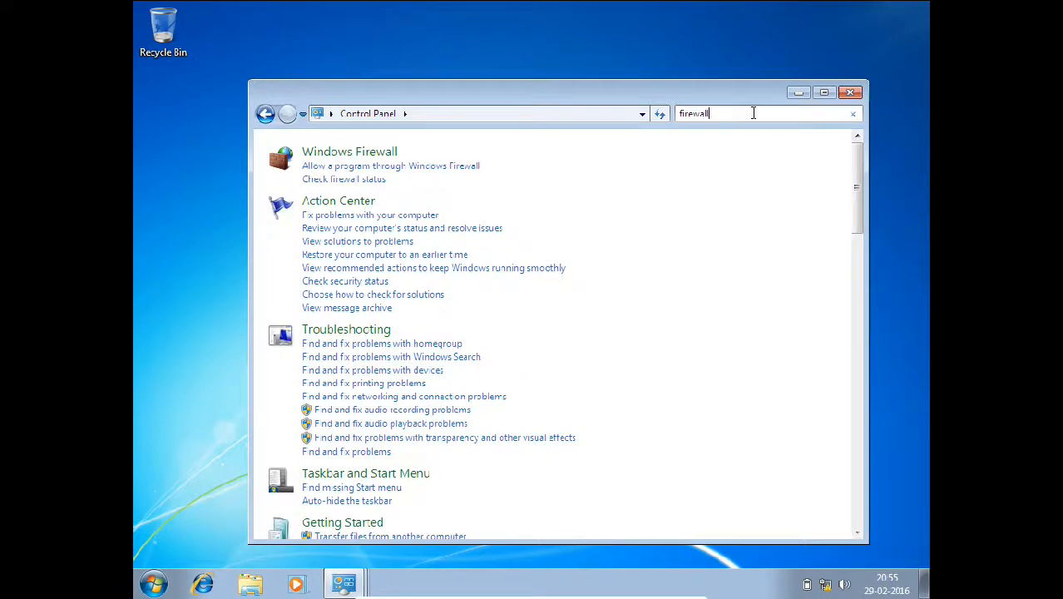
pyautogui.click(450, 153)
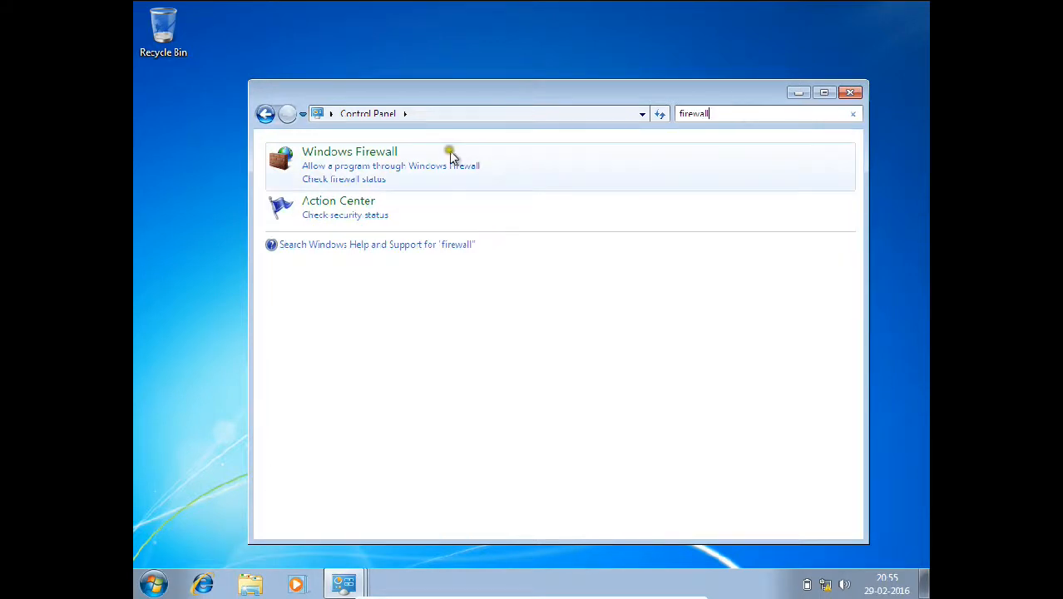
pyautogui.click(346, 178)
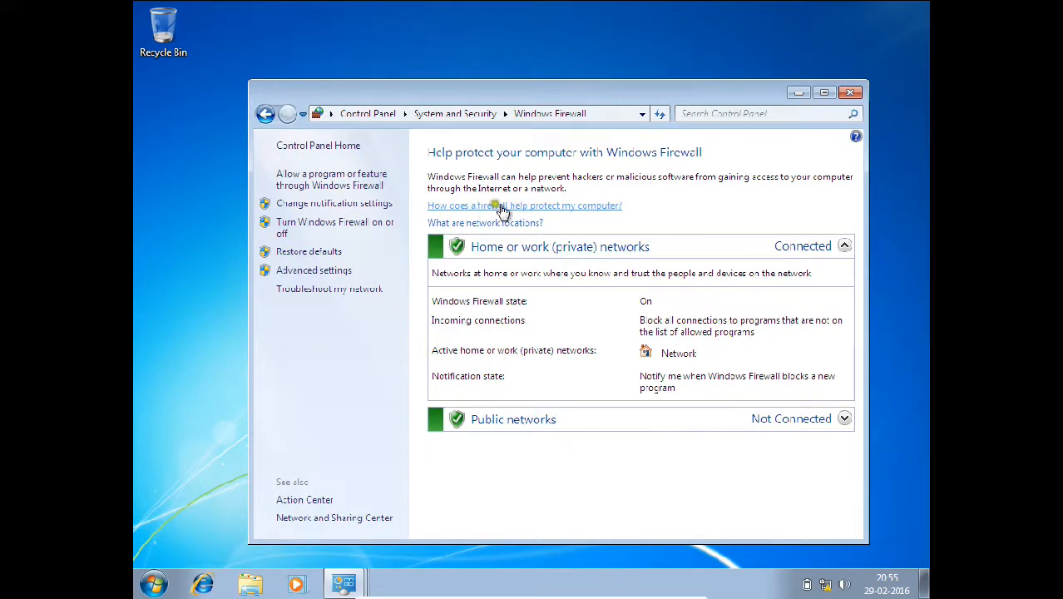
# - Turn off Windows Firewall for home/work and public networks and save
pyautogui.click(318, 223)
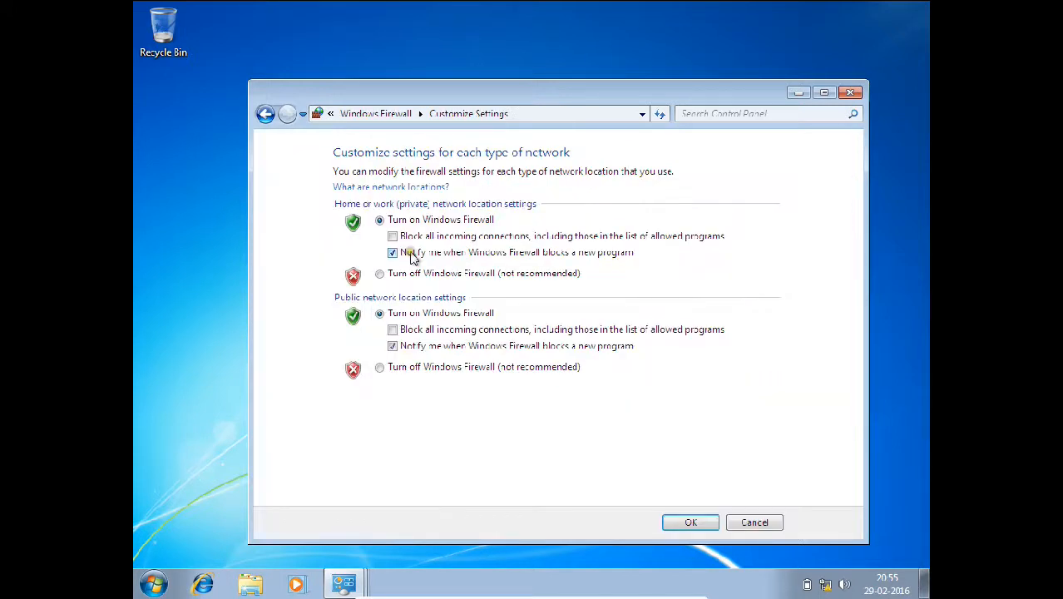
pyautogui.click(394, 272)
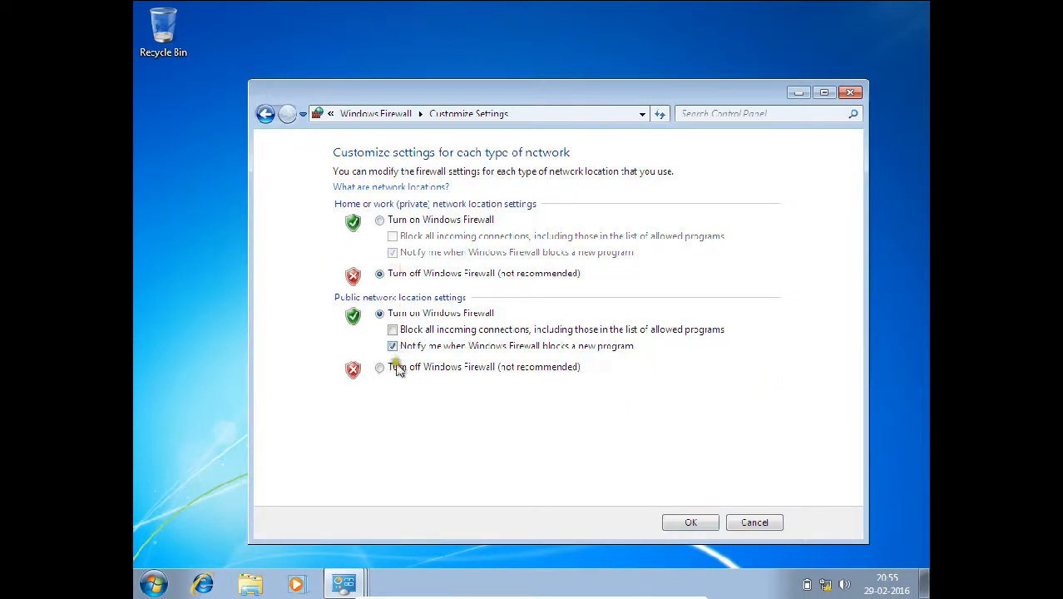
pyautogui.click(394, 367)
pyautogui.click(674, 523)
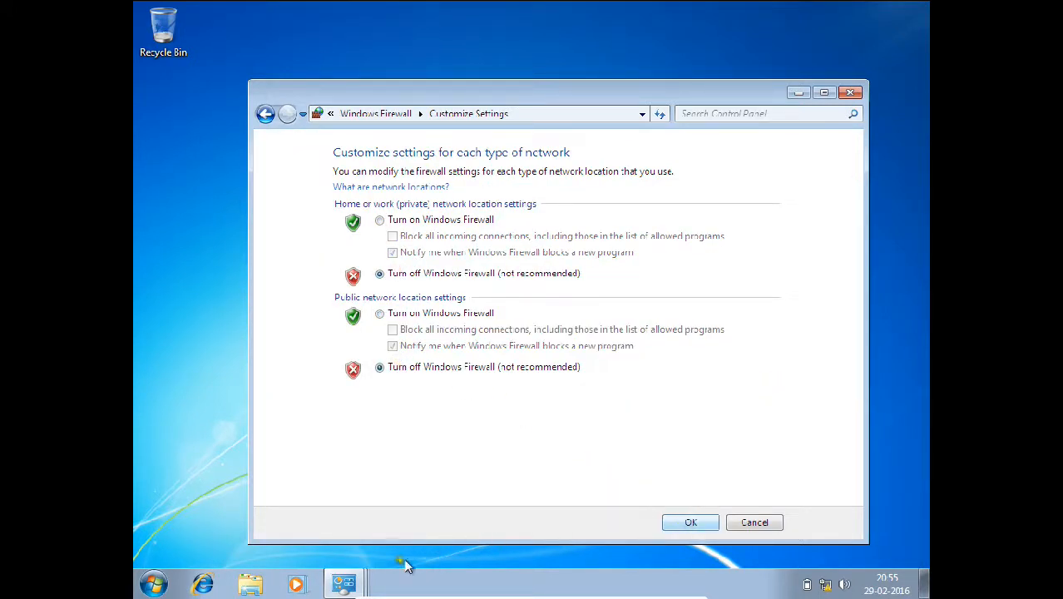
pyautogui.click(850, 92)
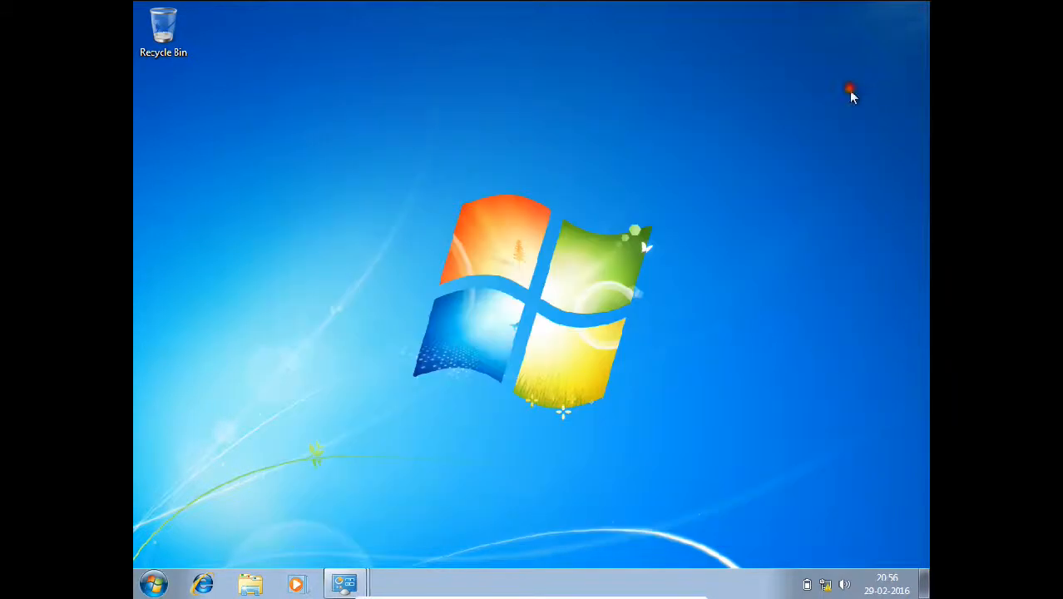
# - Refresh the Windows 7 desktop, then switch to the Server 2012 VM's role installation results
pyautogui.rightClick(500, 300)
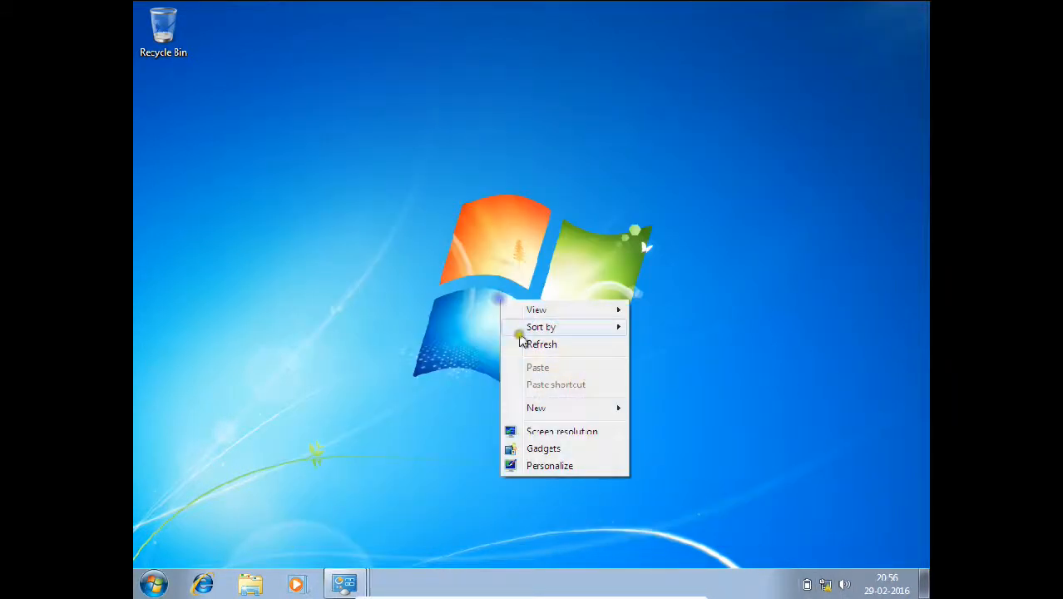
pyautogui.click(524, 345)
pyautogui.click(680, 590)
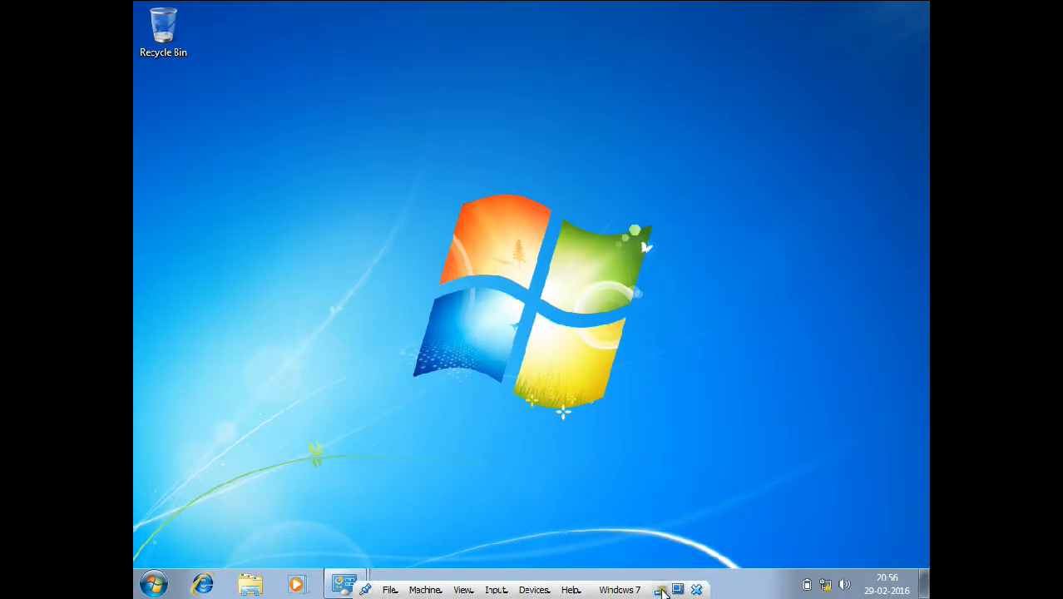
pyautogui.moveTo(626, 582)
pyautogui.click(619, 559)
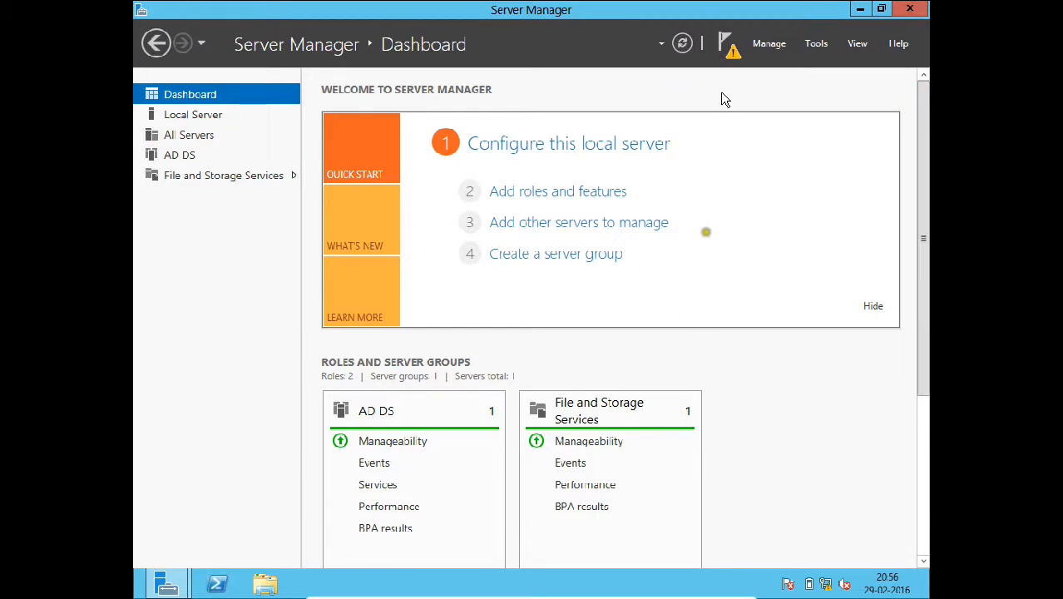
pyautogui.click(732, 46)
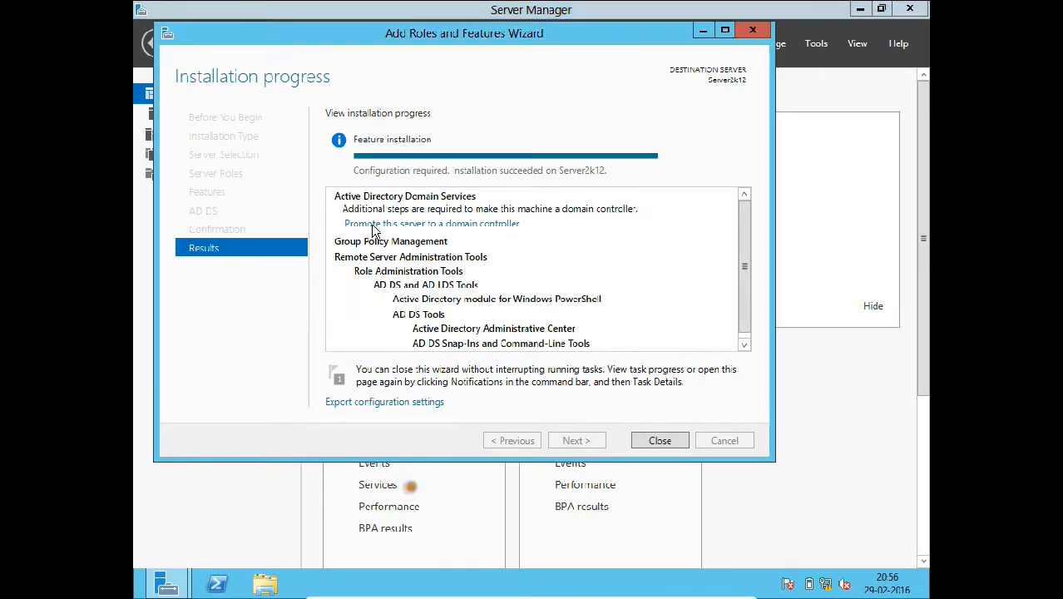
# - Launch the AD DS Configuration Wizard with 'Promote this server to a domain controller'
pyautogui.click(385, 225)
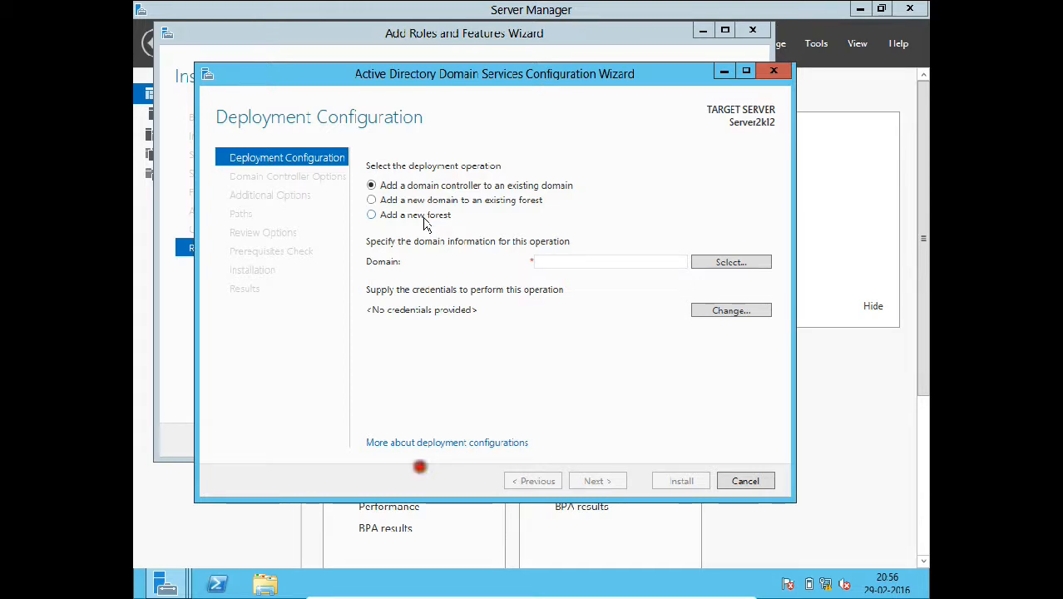
# - Add a new forest with root domain name anand.net
pyautogui.click(427, 225)
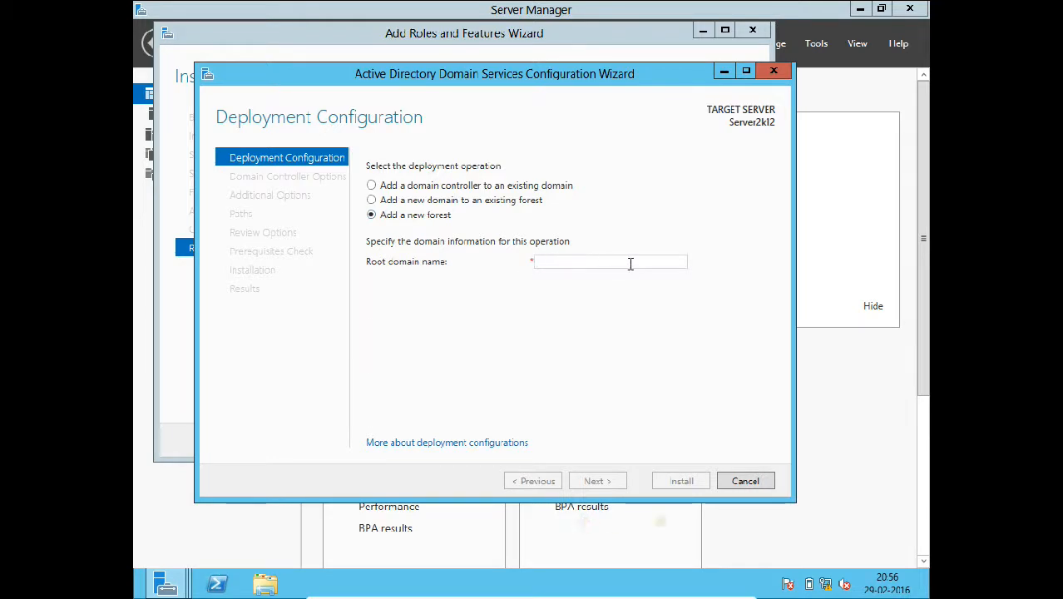
pyautogui.write('anand')
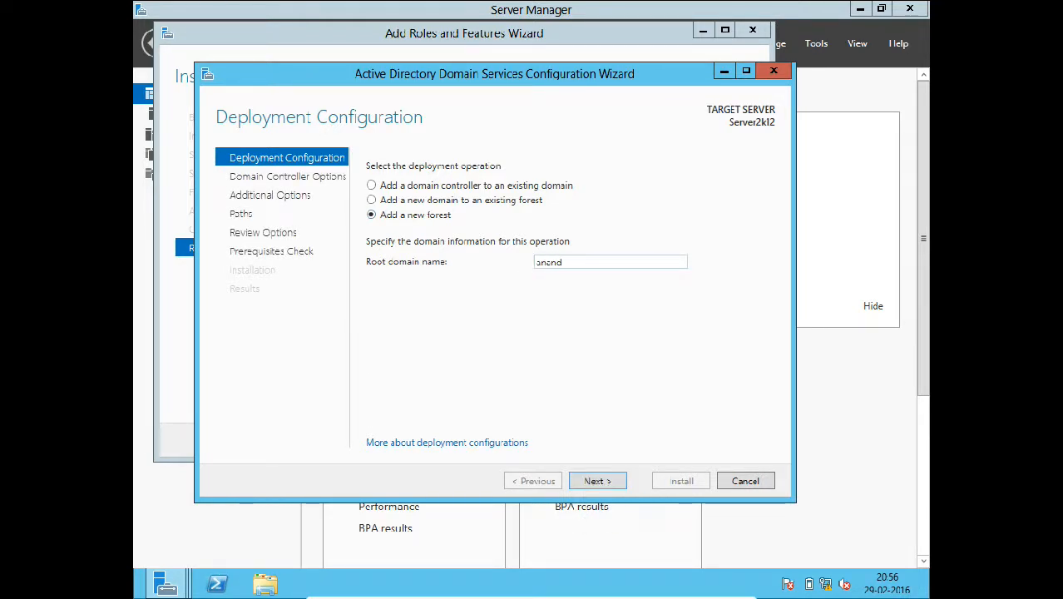
pyautogui.write('.net')
pyautogui.click(610, 484)
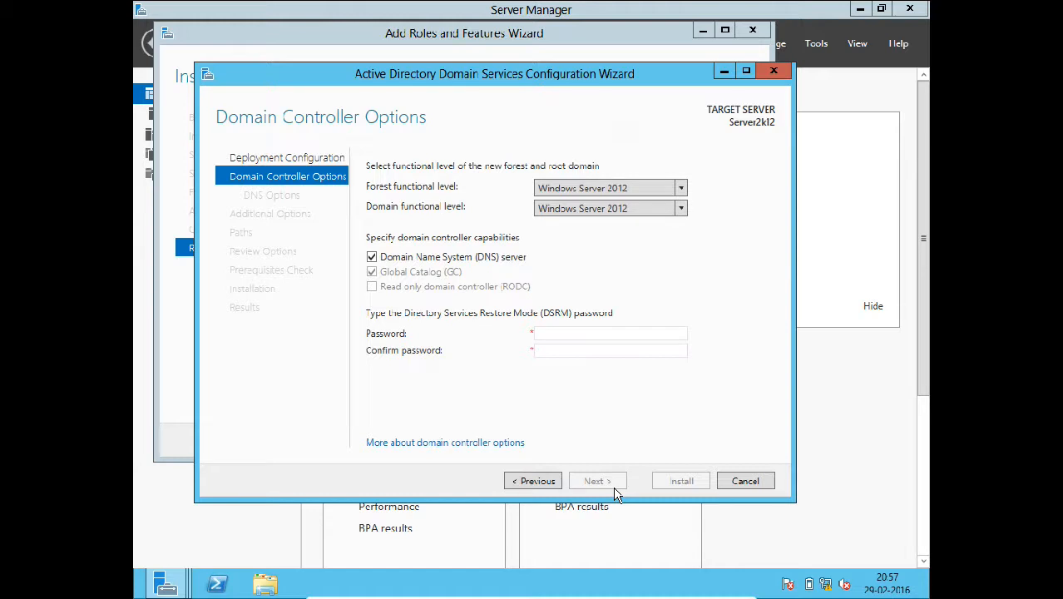
# - Keep Windows Server 2012 functional levels and enter and confirm the DSRM password
pyautogui.click(620, 190)
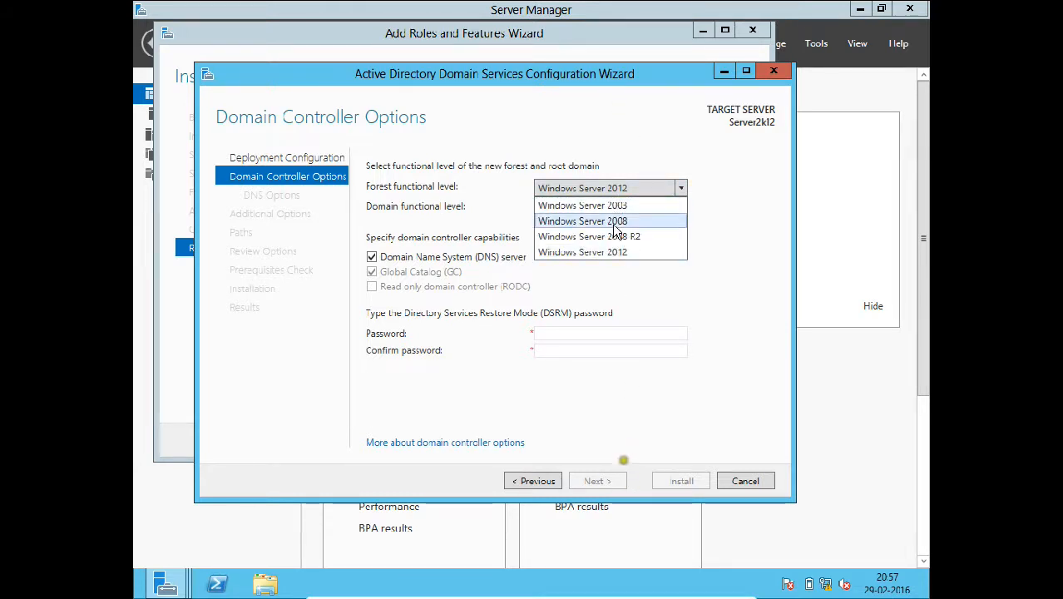
pyautogui.click(612, 250)
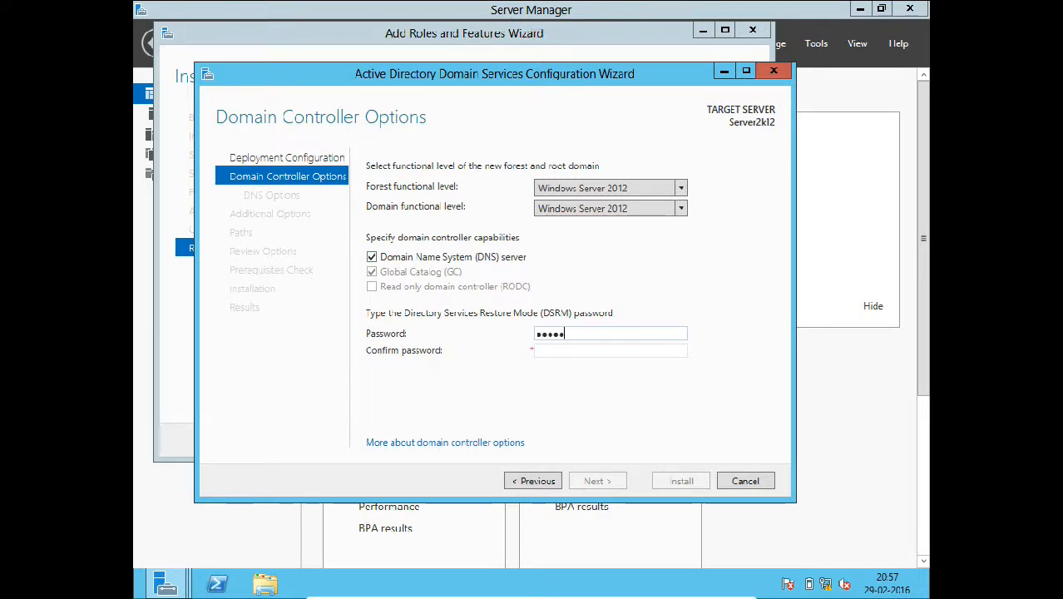
pyautogui.press('Tab')
pyautogui.write('P')
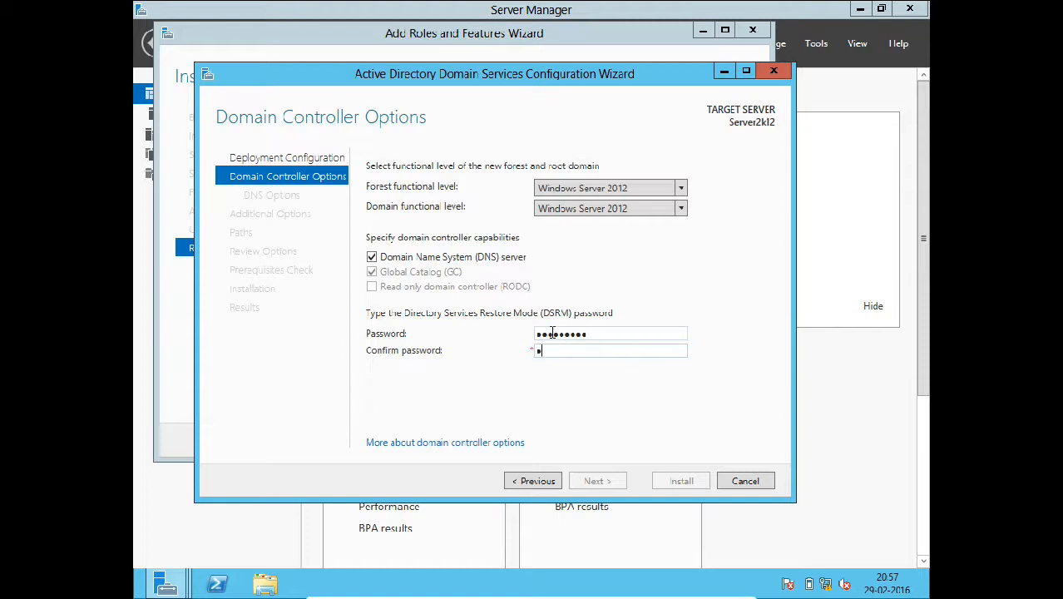
pyautogui.write('@sswd1')
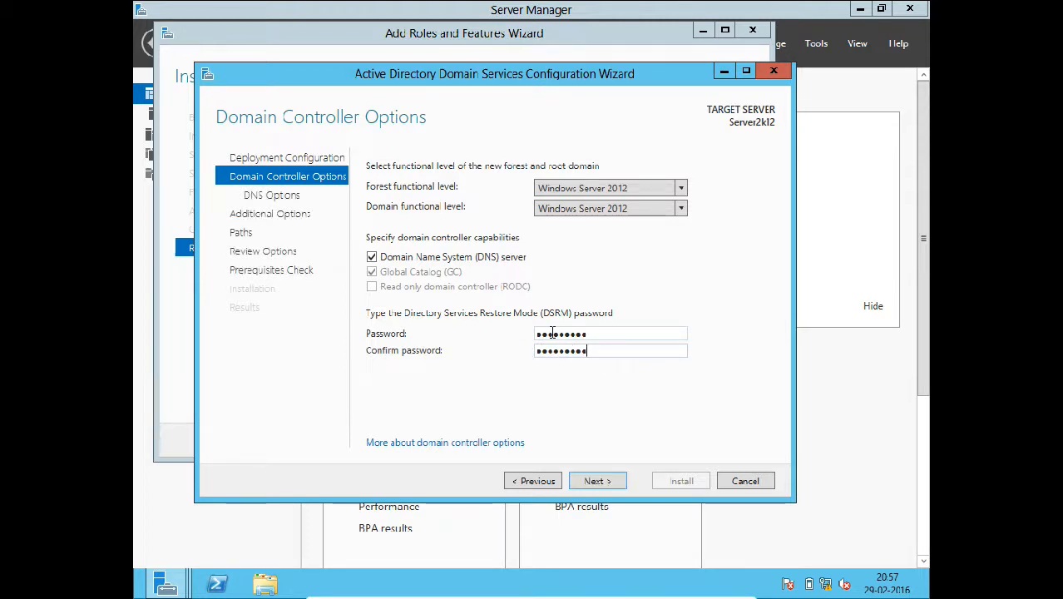
pyautogui.click(606, 481)
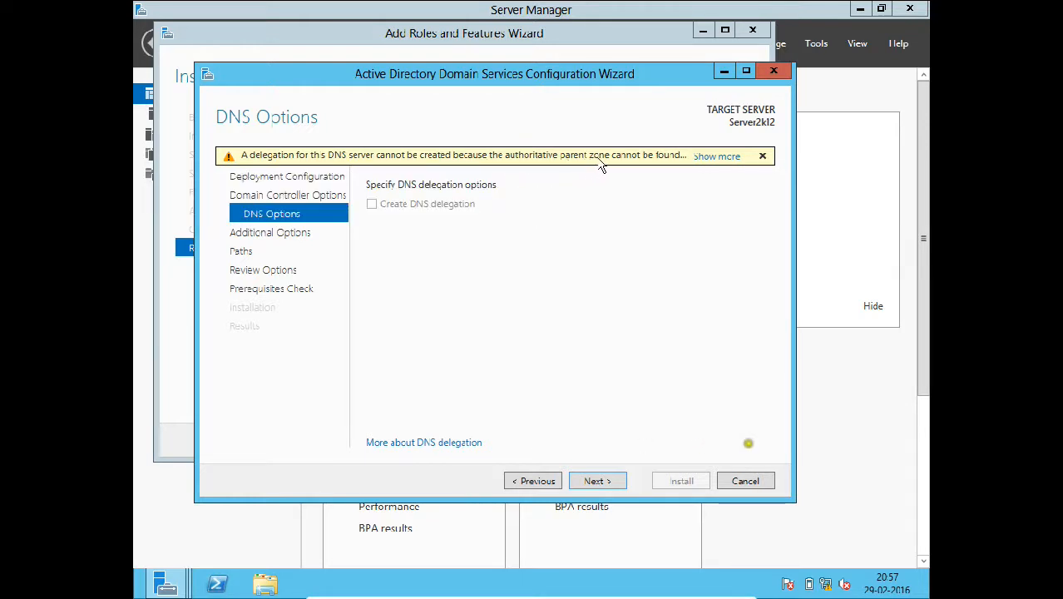
# - Pass the DNS delegation warning, keeping NetBIOS name ANAND and default NTDS/SYSVOL paths
pyautogui.click(704, 157)
pyautogui.click(675, 367)
pyautogui.click(598, 481)
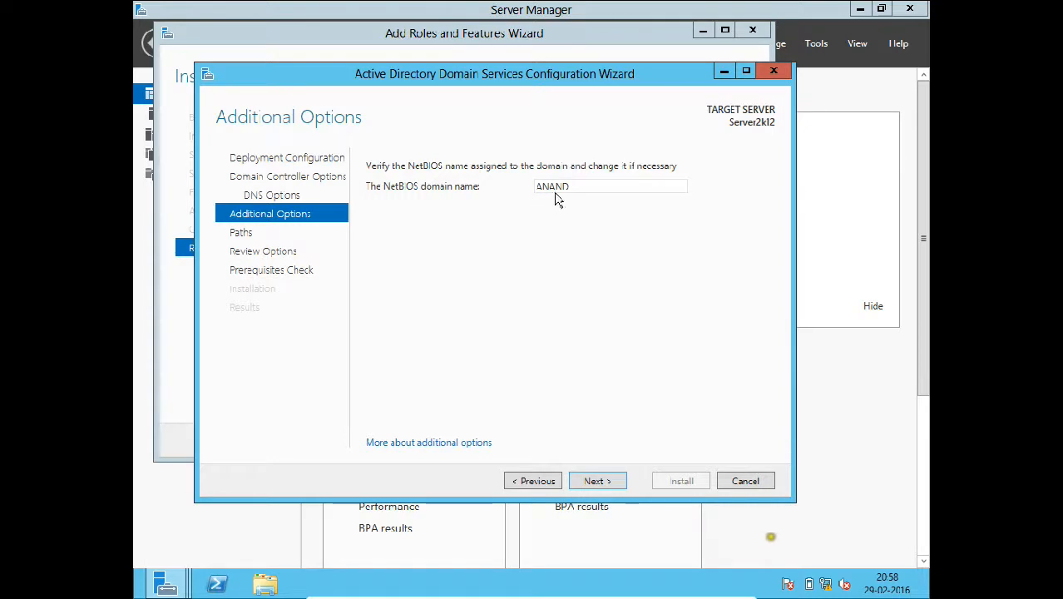
pyautogui.click(598, 481)
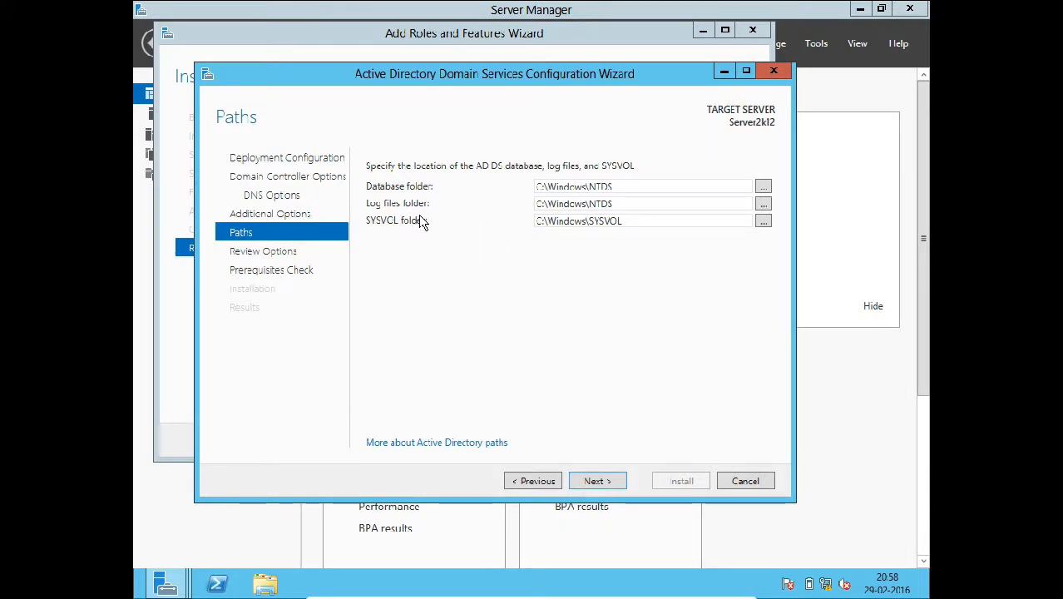
pyautogui.click(586, 484)
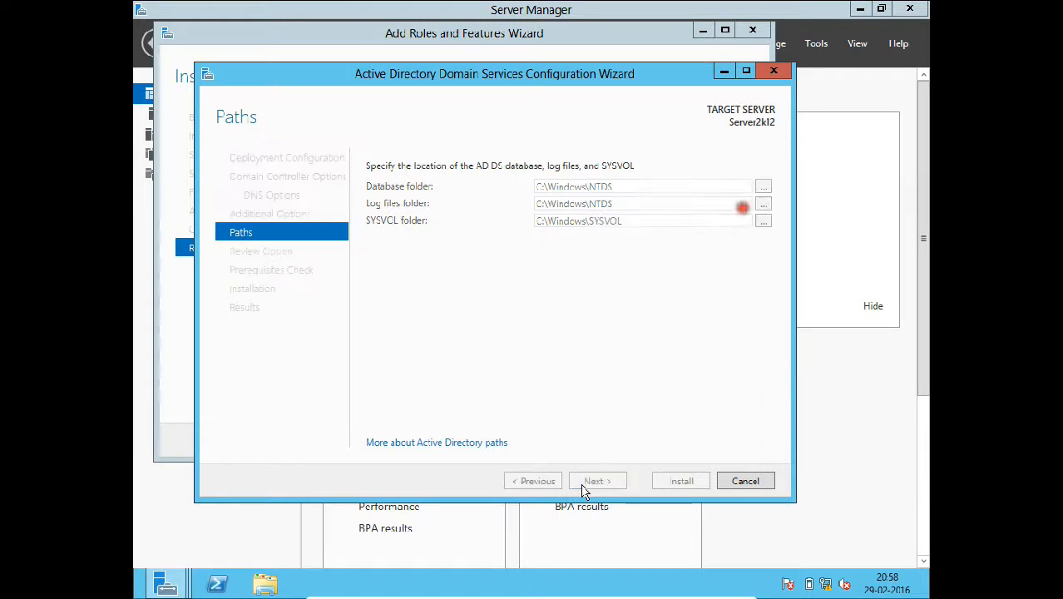
pyautogui.scroll(-2, 527, 319)
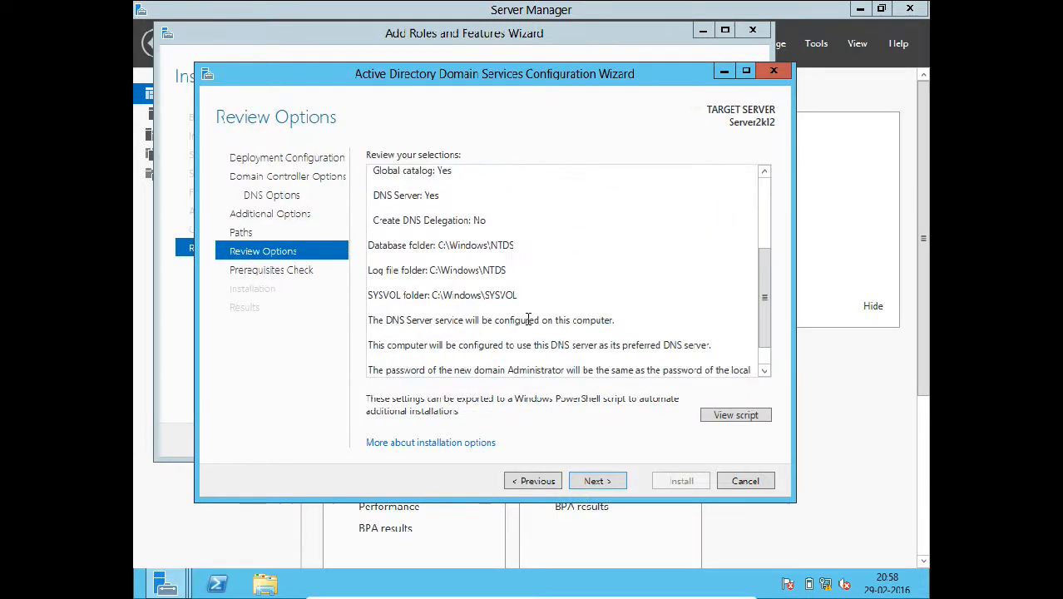
# - Review the AD DS options and PowerShell deployment script, then run the prerequisites check
pyautogui.scroll(2, 528, 319)
pyautogui.scroll(-3, 527, 318)
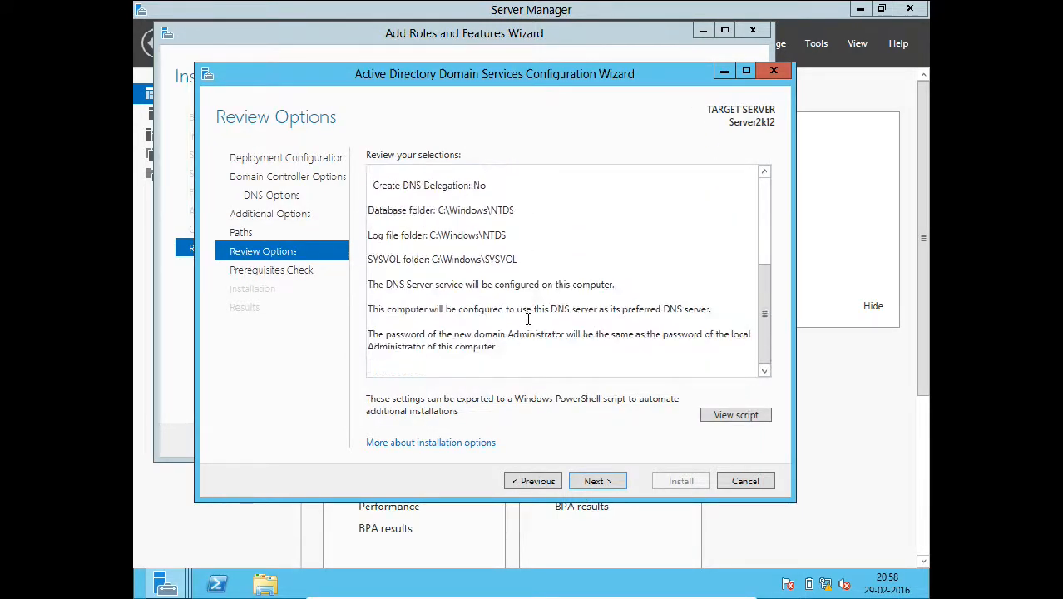
pyautogui.scroll(3, 527, 318)
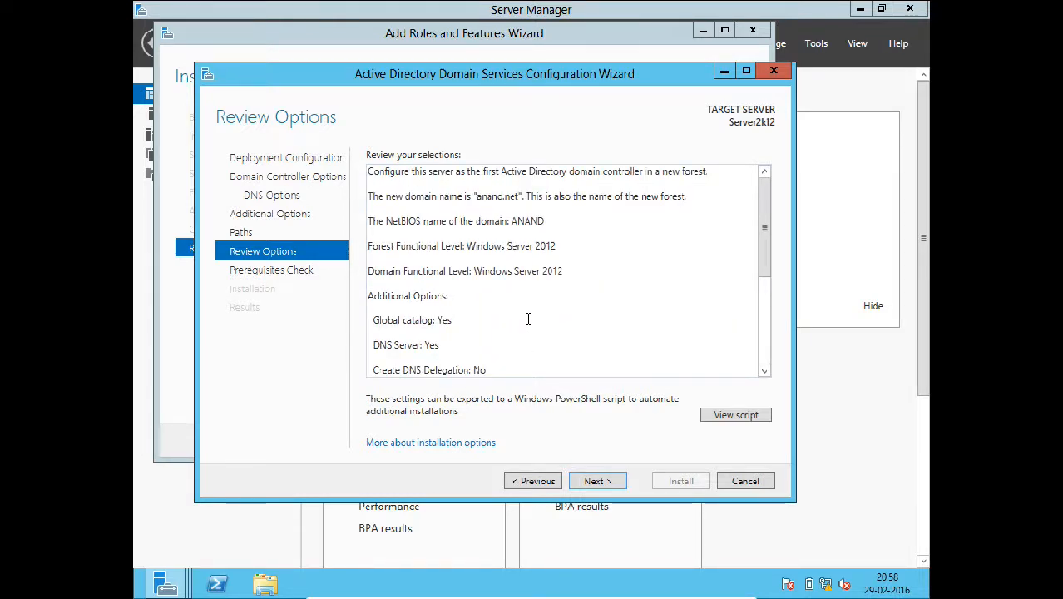
pyautogui.click(722, 423)
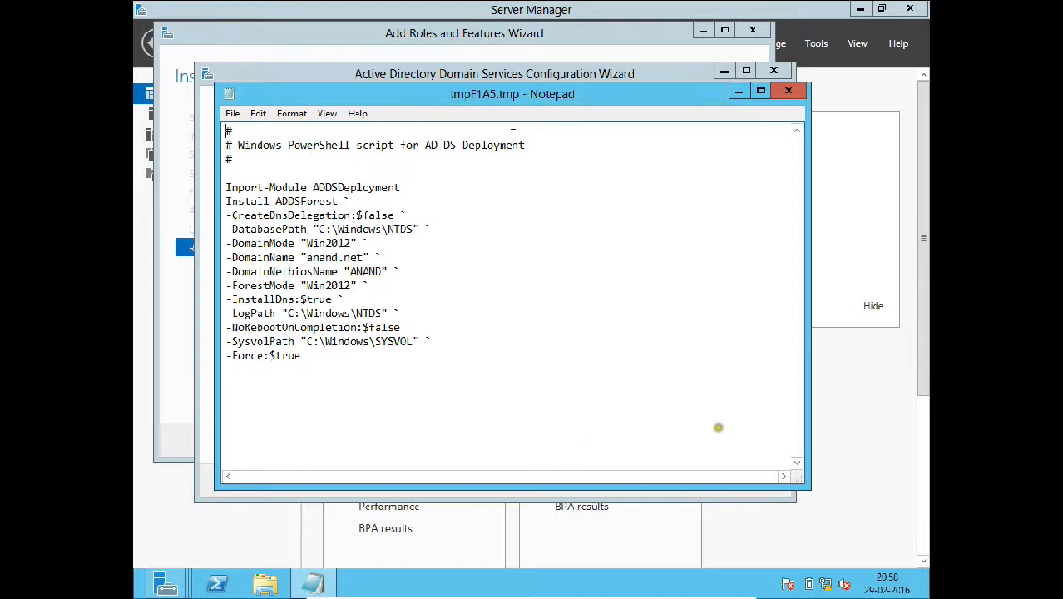
pyautogui.click(789, 94)
pyautogui.click(589, 481)
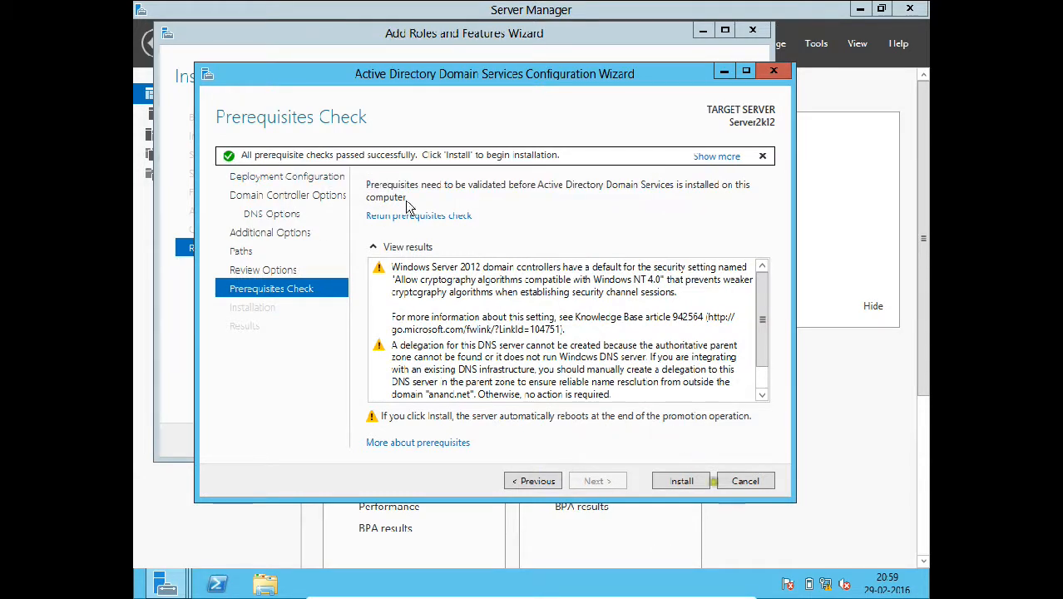
# - Check the prerequisite results and install AD DS, making the server a domain controller
pyautogui.scroll(-2, 512, 337)
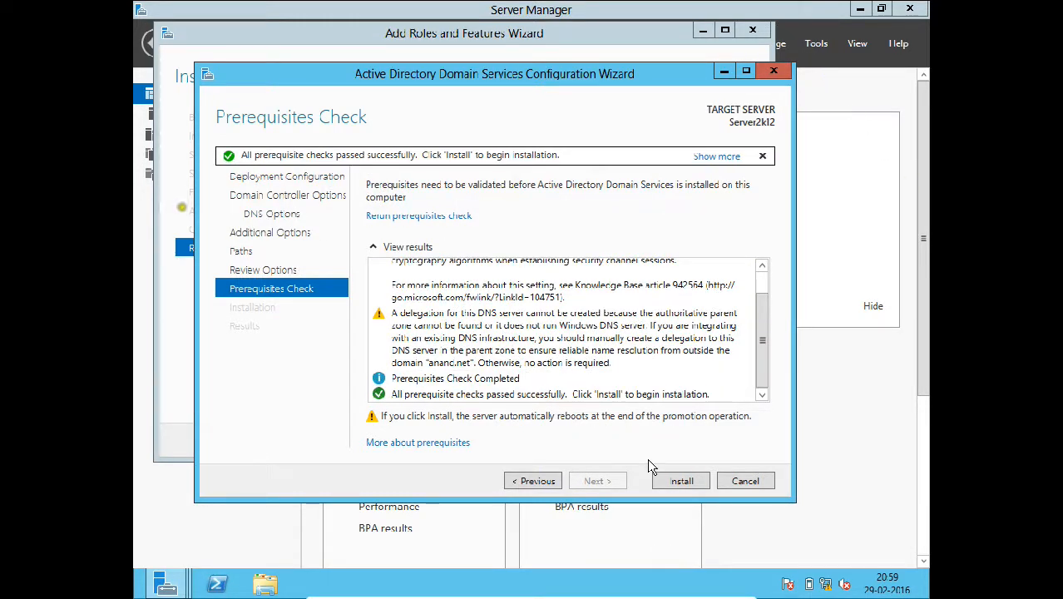
pyautogui.scroll(1, 565, 293)
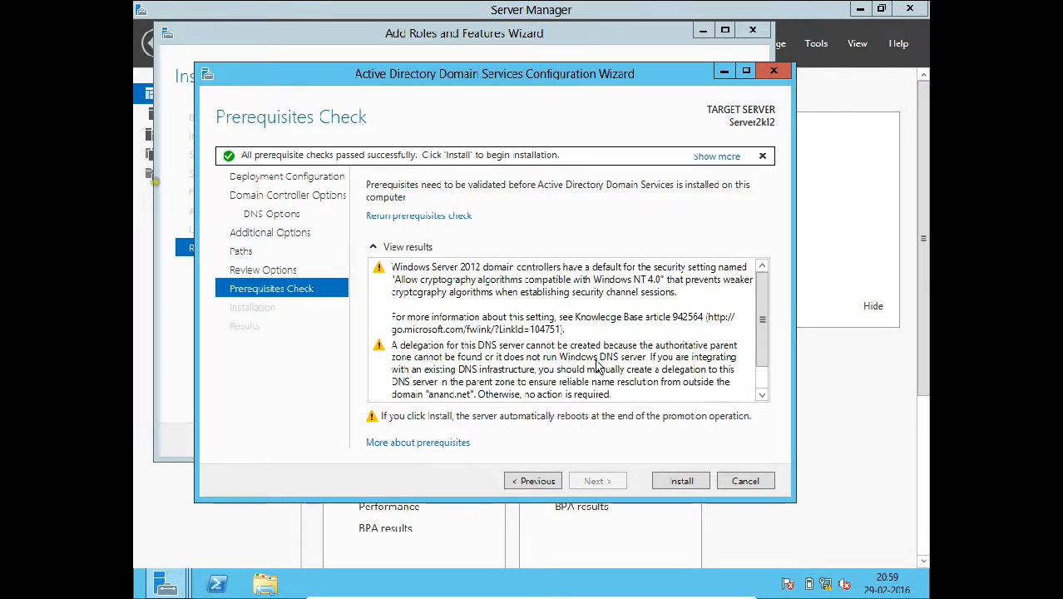
pyautogui.scroll(-1, 599, 363)
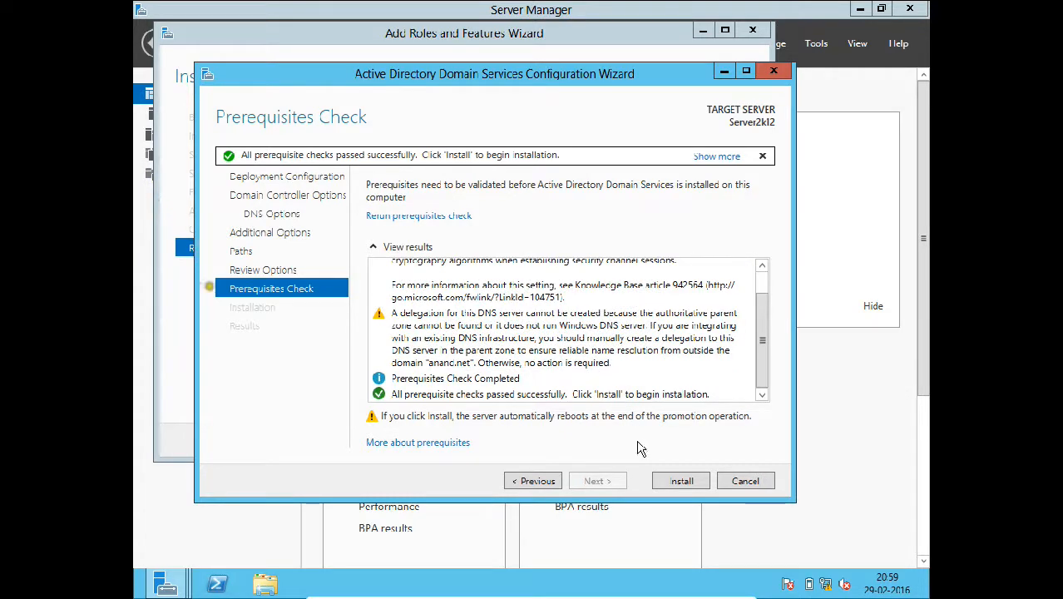
pyautogui.click(678, 483)
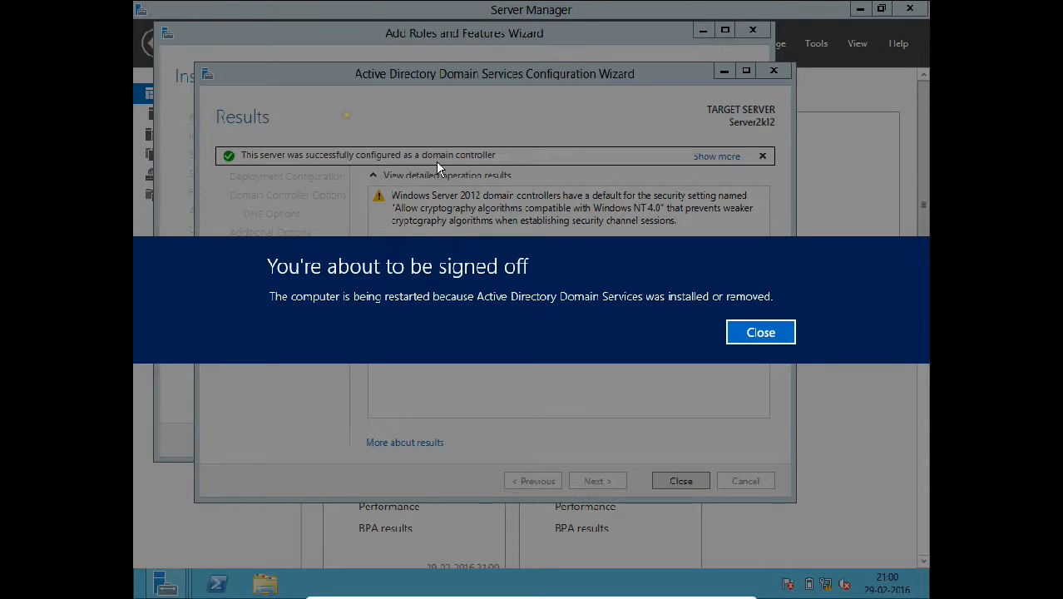
# - Dismiss the sign-off notice and take the VirtualBox window out of full screen
pyautogui.click(759, 334)
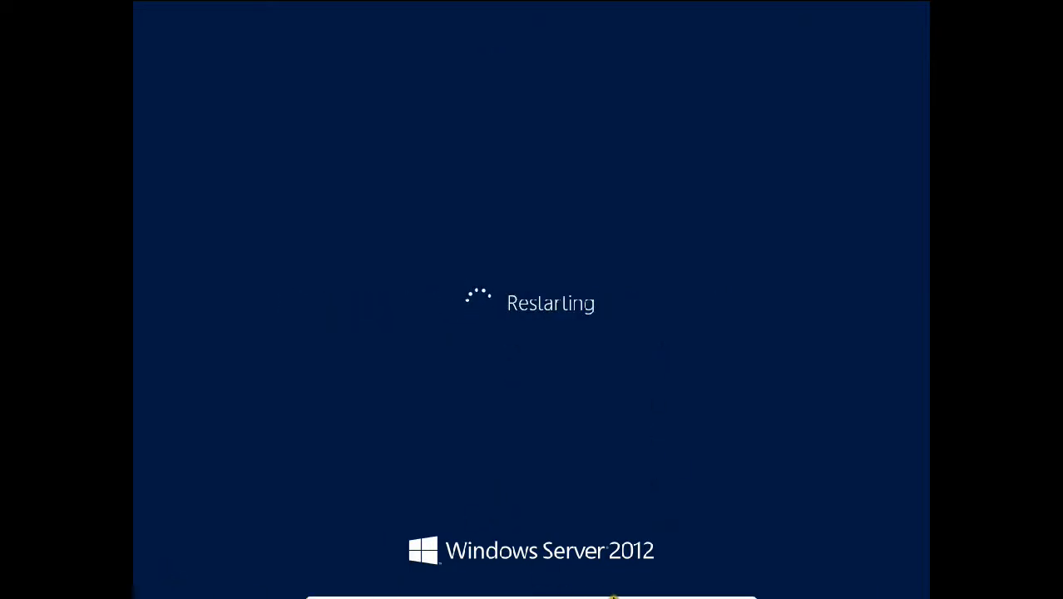
pyautogui.click(728, 589)
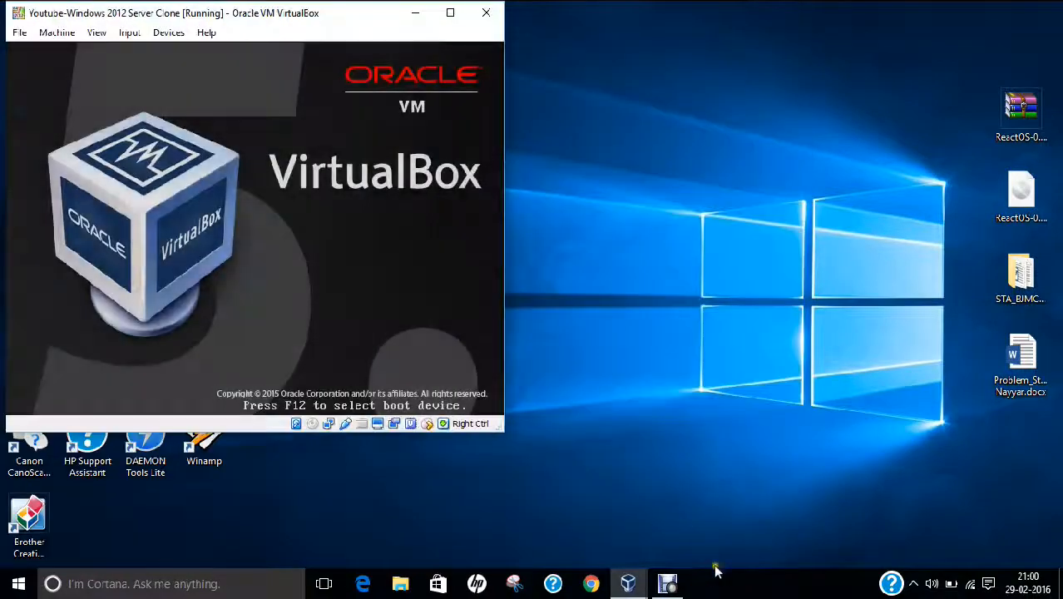
pyautogui.click(728, 586)
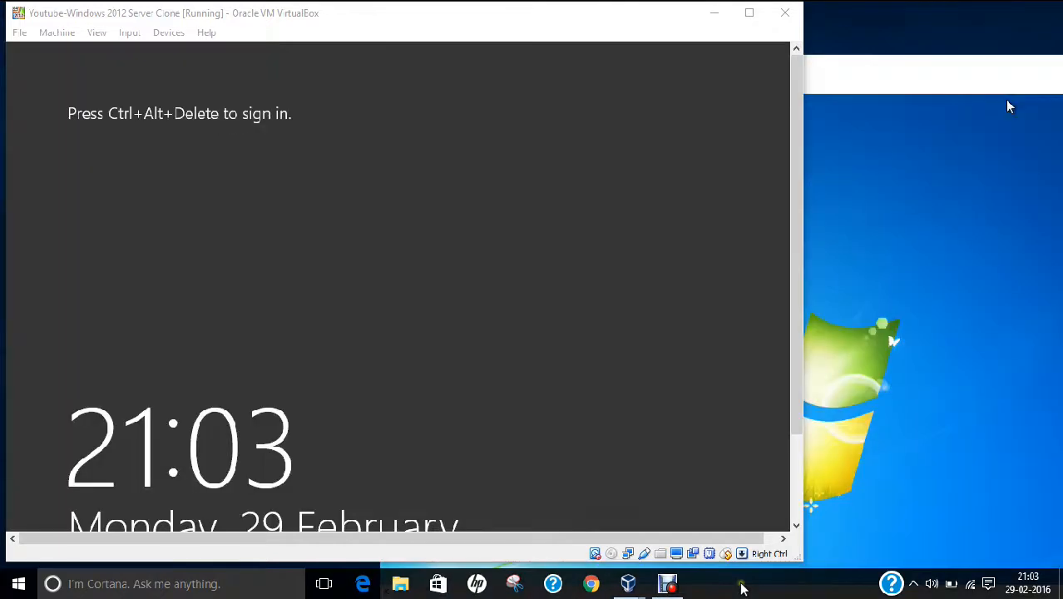
pyautogui.click(137, 17)
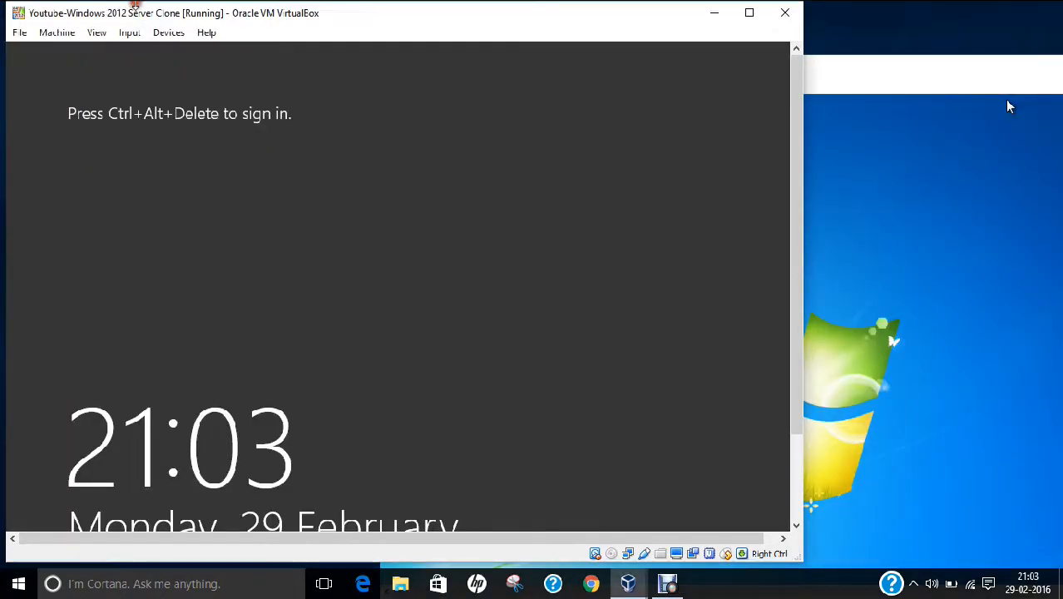
# - Send Ctrl-Alt-Del via Input > Keyboard and return the VM to full-screen mode
pyautogui.click(129, 33)
pyautogui.moveTo(208, 51)
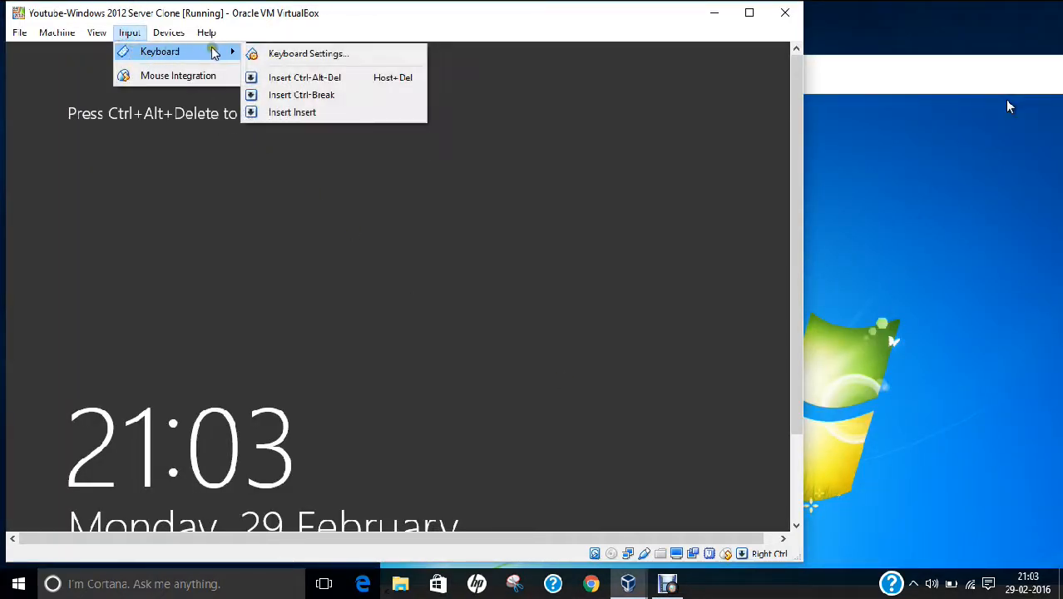
pyautogui.click(283, 76)
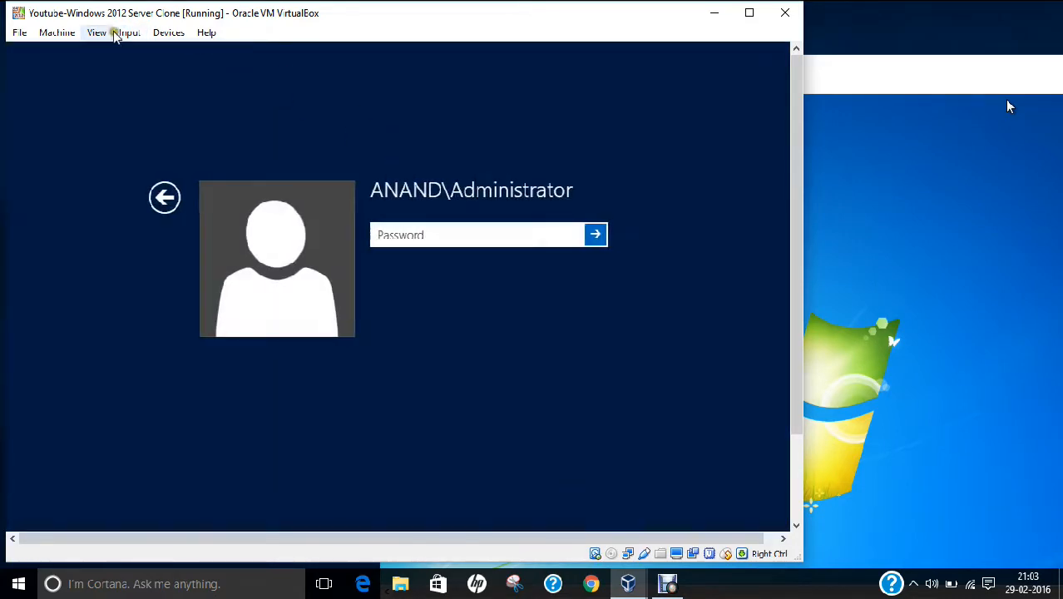
pyautogui.click(96, 32)
pyautogui.click(98, 53)
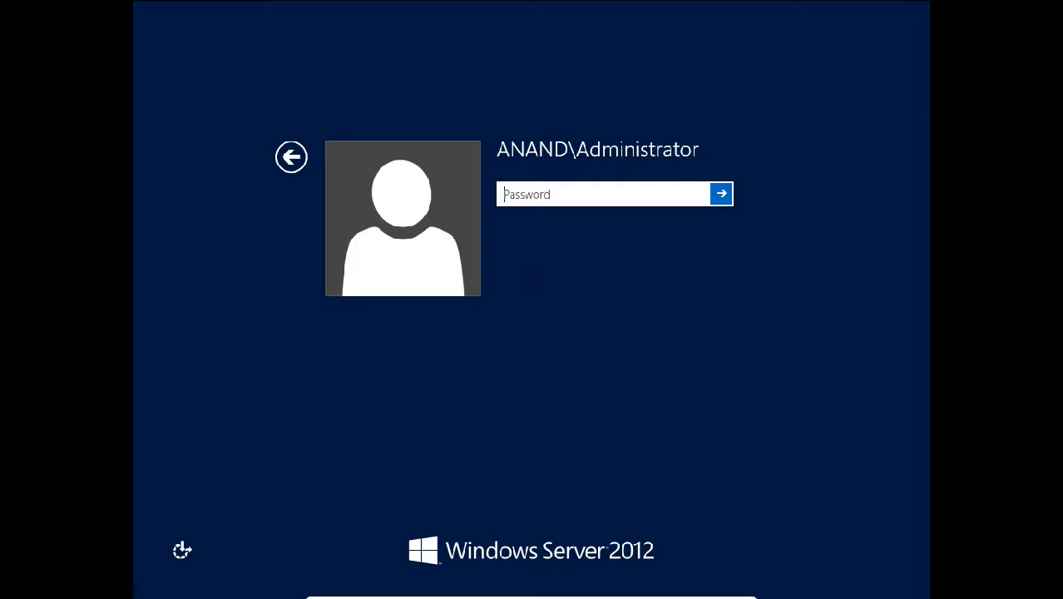
# - Sign in as ANAND\Administrator by entering the account password
pyautogui.write('P')
pyautogui.press('Return')
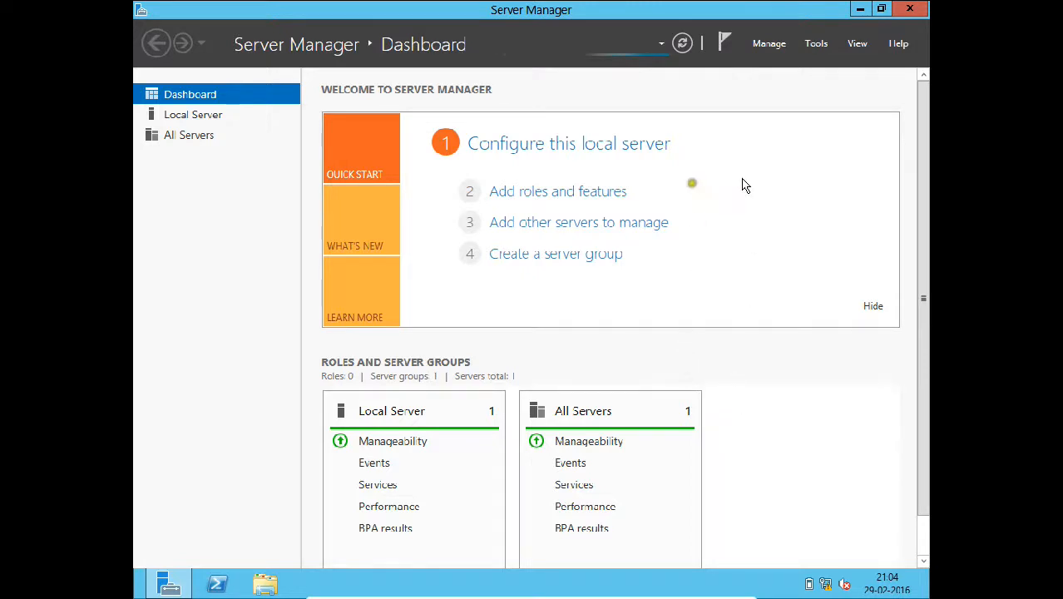
# - Open DNS Manager, test SERVER2K12 with nslookup, and check the anand.net forward zones
pyautogui.click(816, 59)
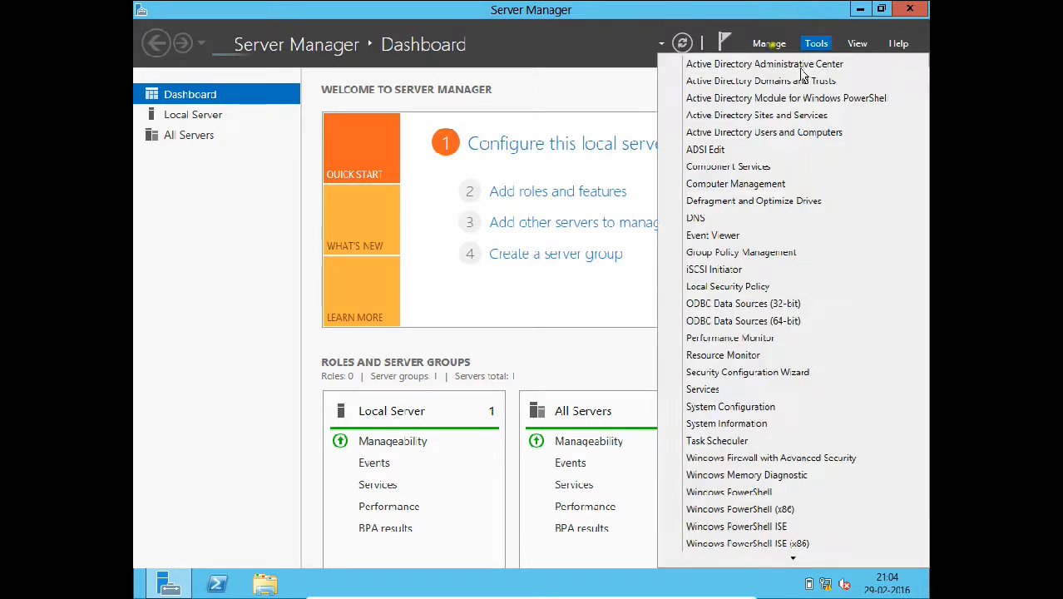
pyautogui.click(699, 218)
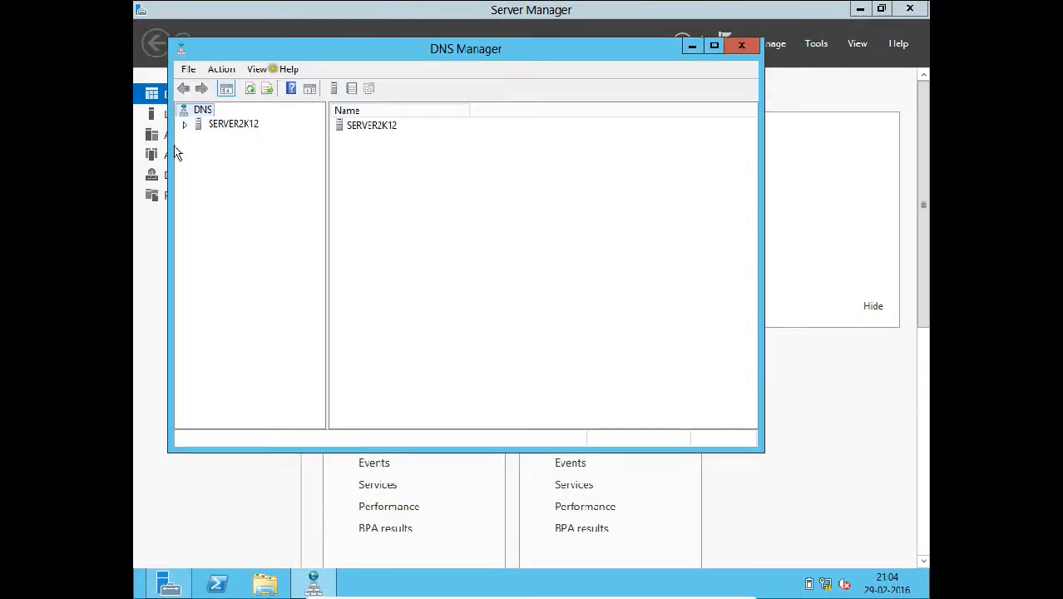
pyautogui.click(184, 126)
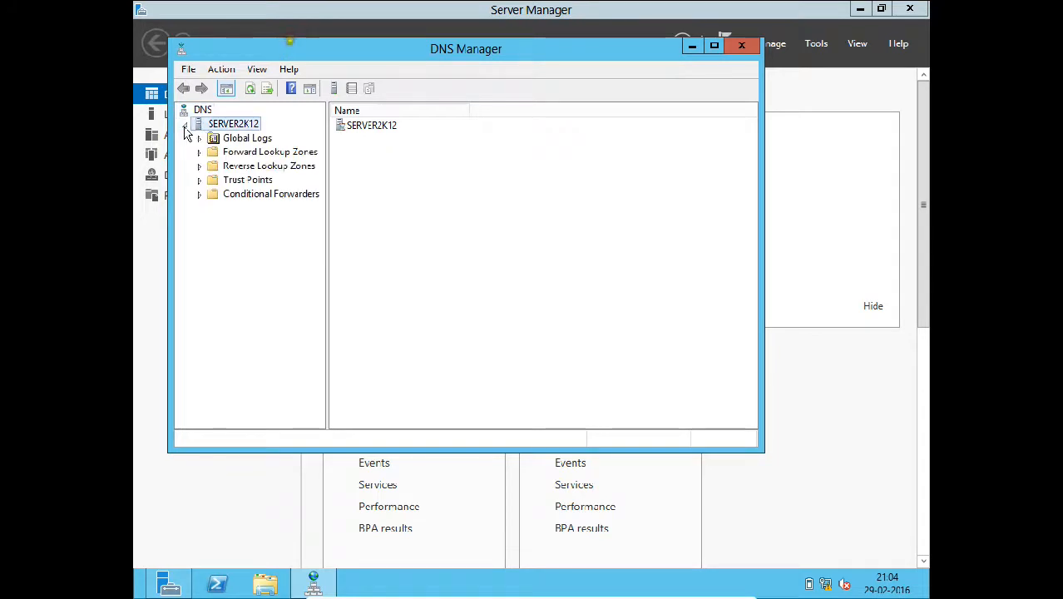
pyautogui.rightClick(221, 128)
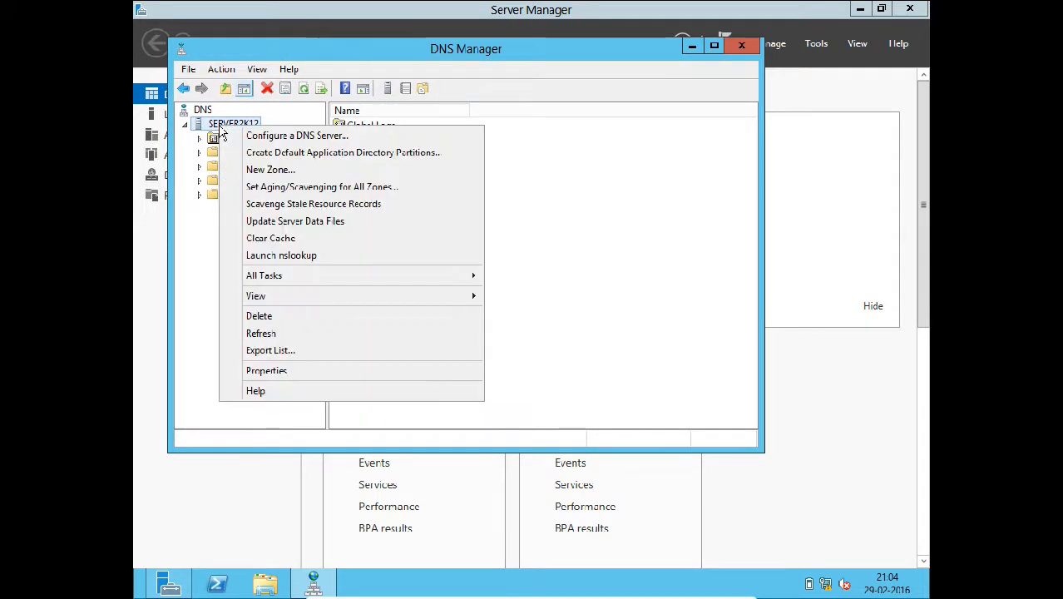
pyautogui.click(268, 257)
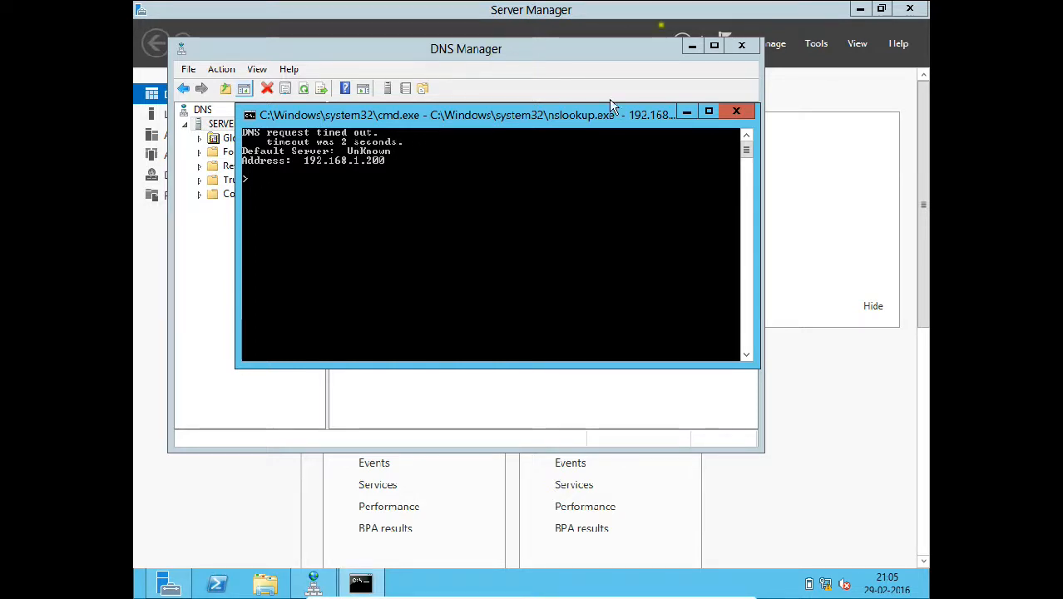
pyautogui.click(727, 107)
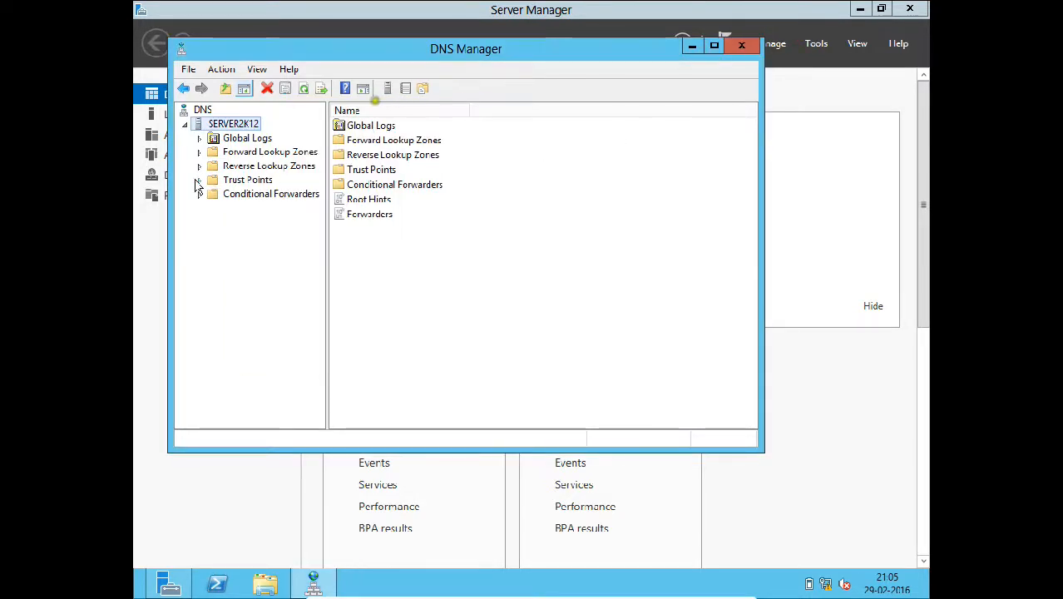
pyautogui.doubleClick(212, 153)
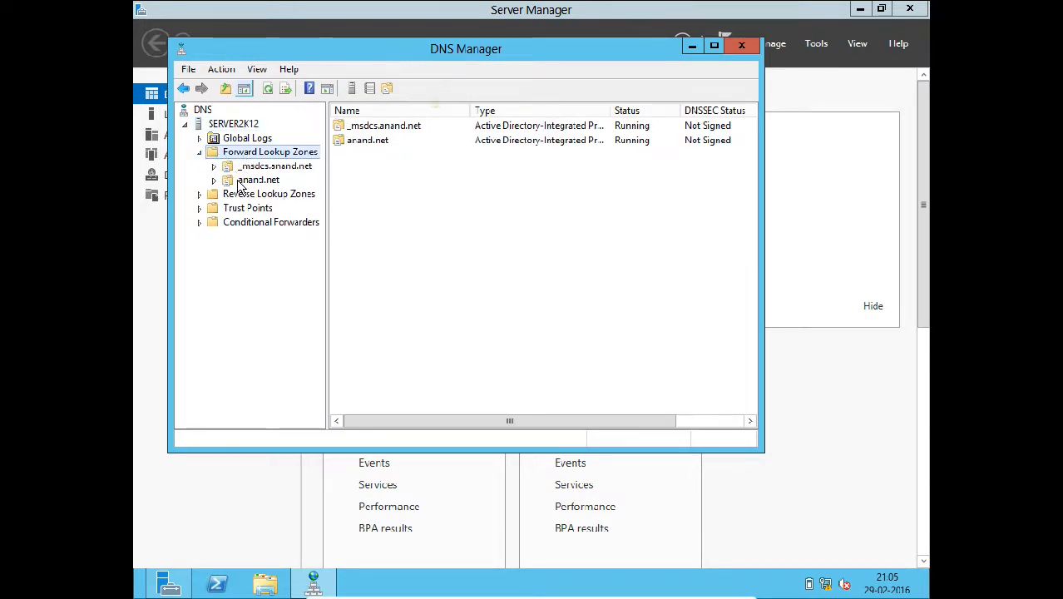
pyautogui.click(215, 195)
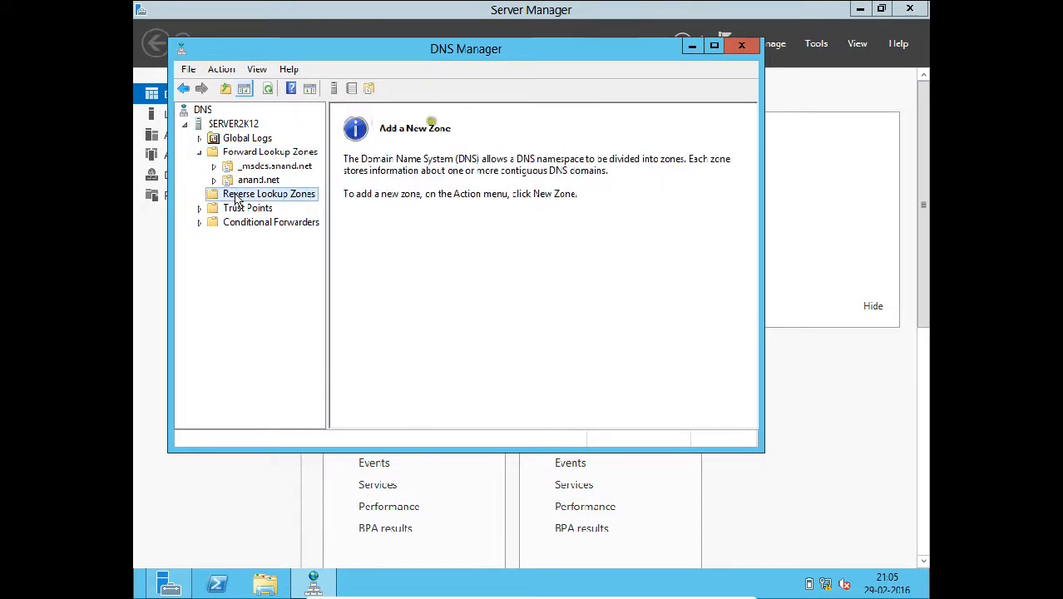
# - Add a primary AD-integrated IPv4 reverse zone for network 192.168.1, replicated domain-wide, with secure-only updates
pyautogui.rightClick(243, 203)
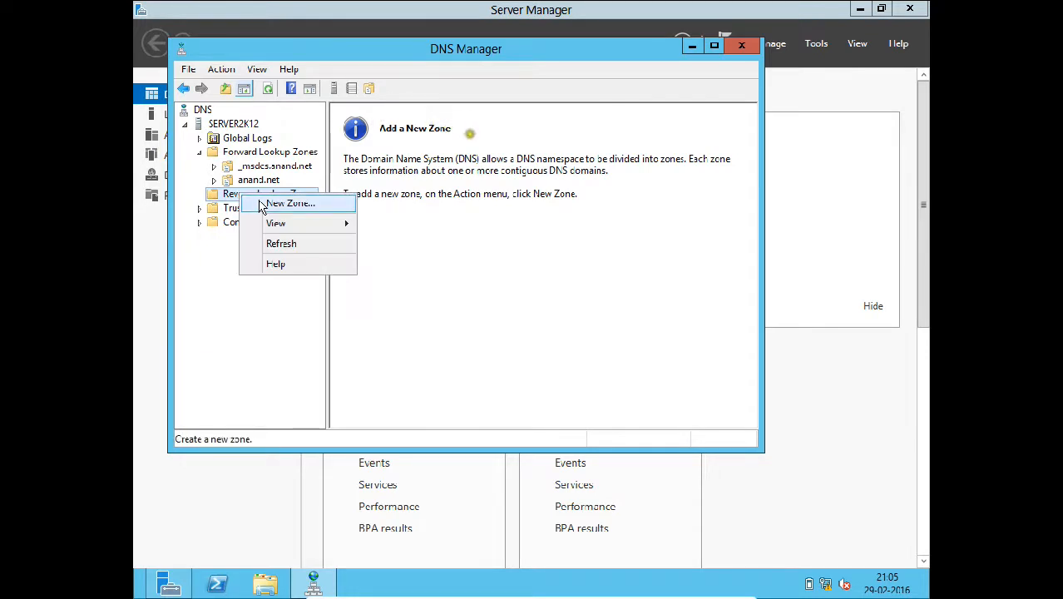
pyautogui.click(259, 204)
pyautogui.click(467, 338)
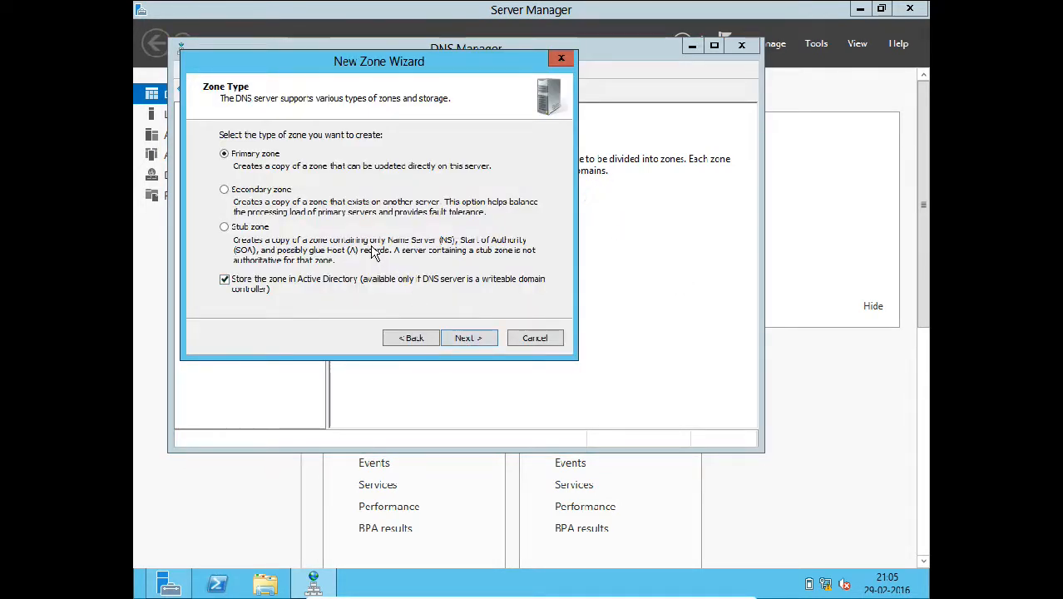
pyautogui.click(463, 338)
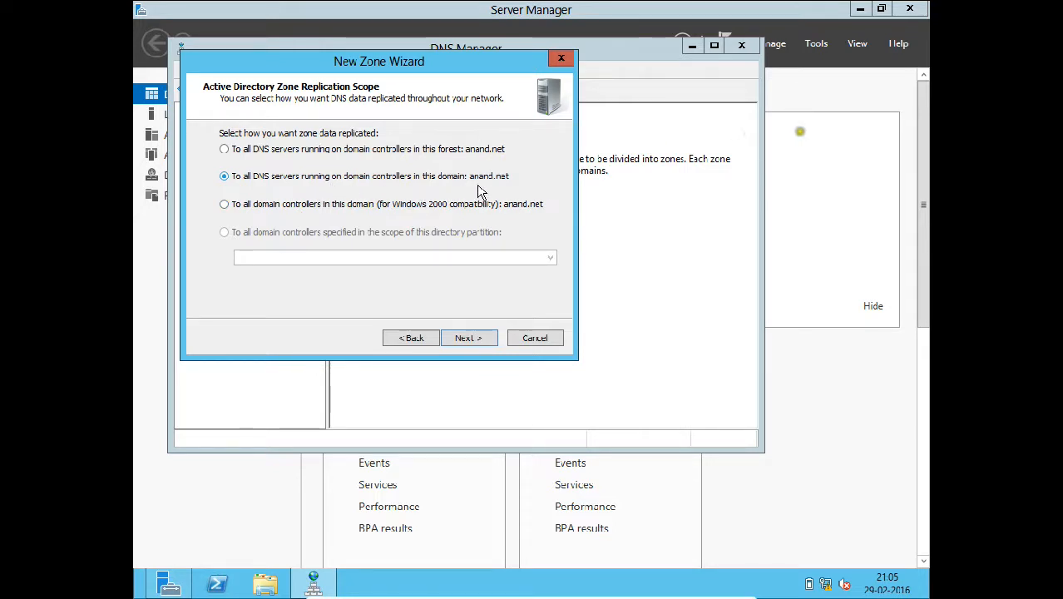
pyautogui.click(460, 340)
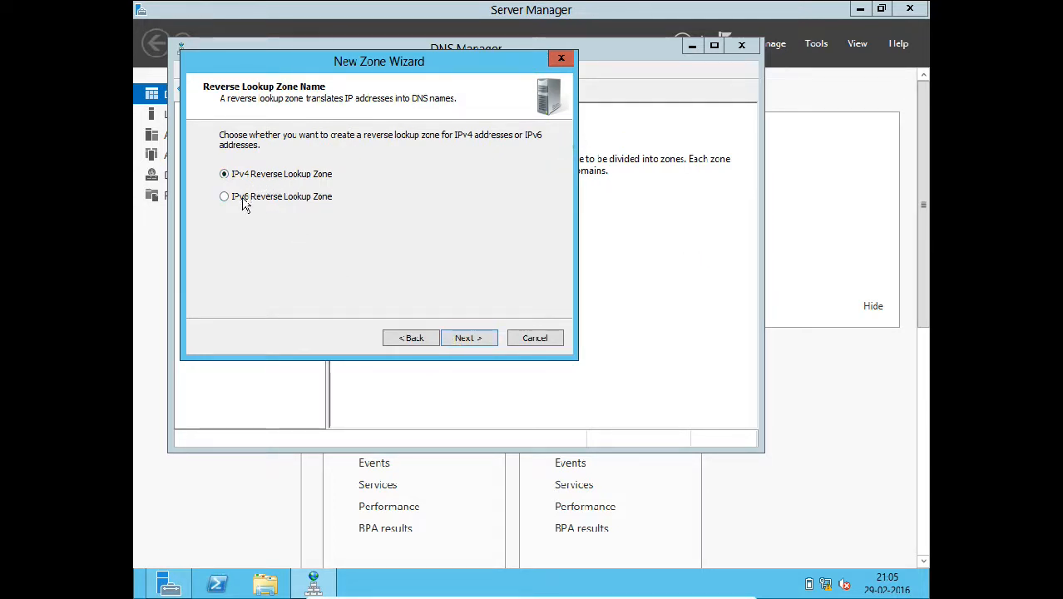
pyautogui.click(449, 340)
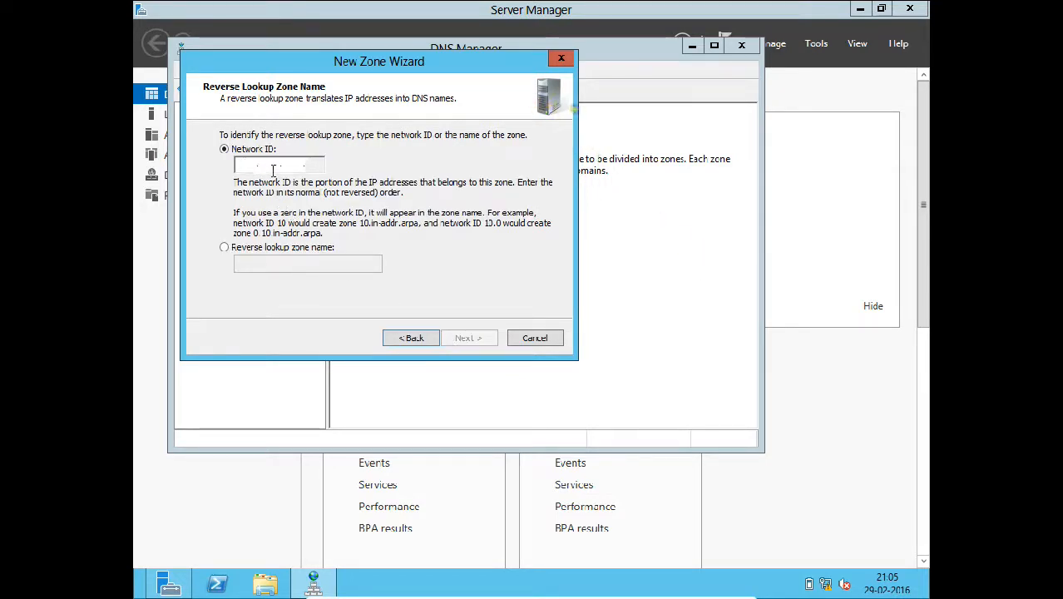
pyautogui.write('19')
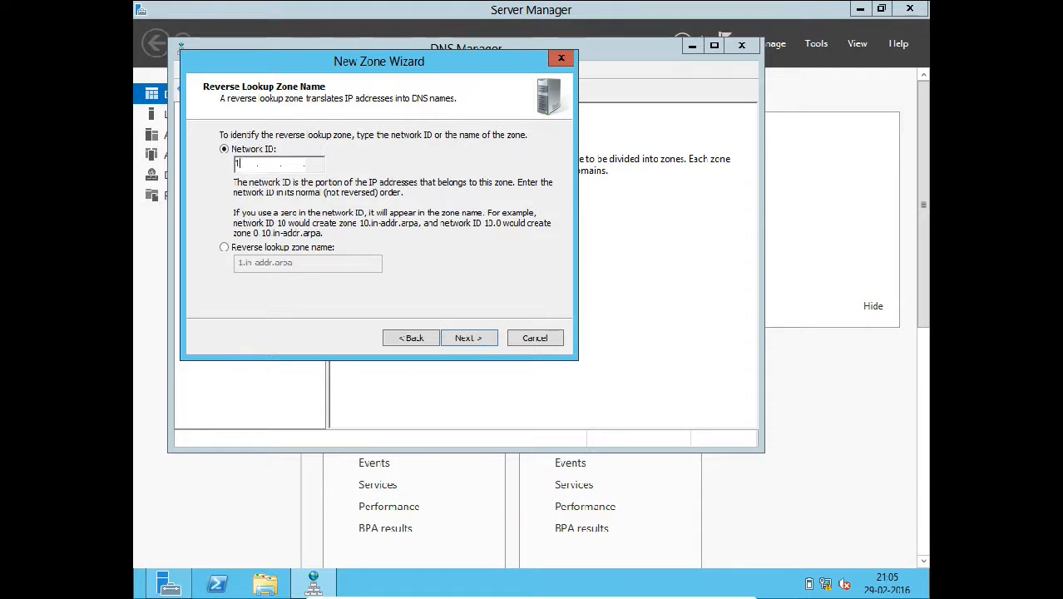
pyautogui.write('2 .168 .1')
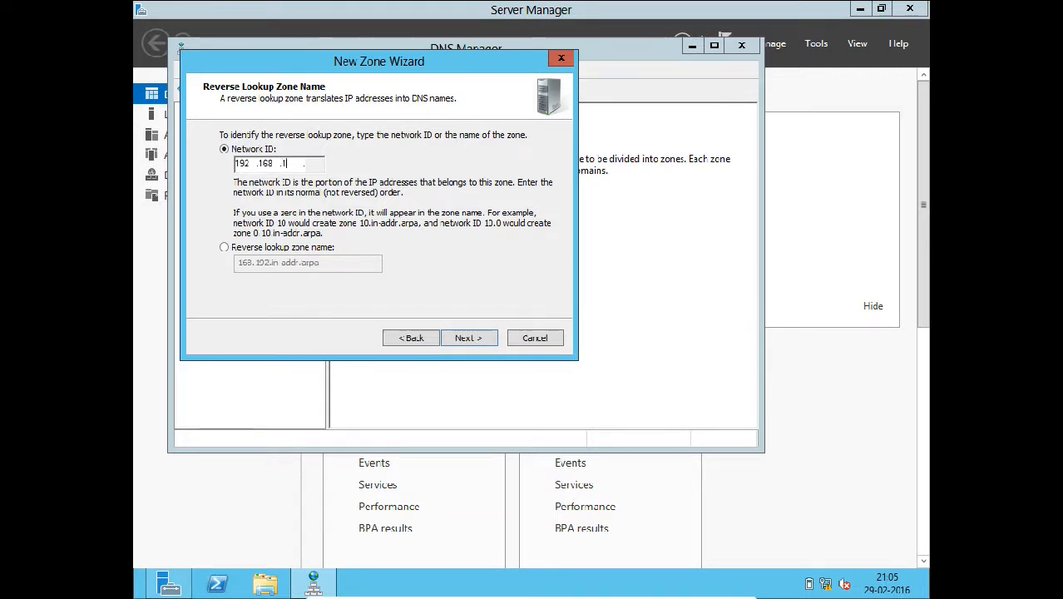
pyautogui.click(462, 343)
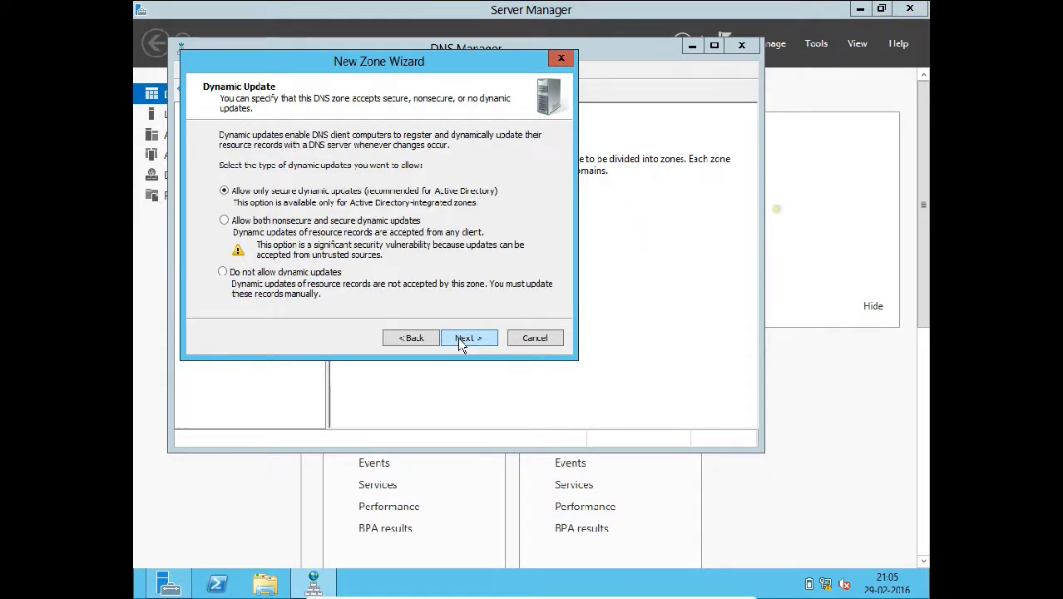
pyautogui.click(462, 341)
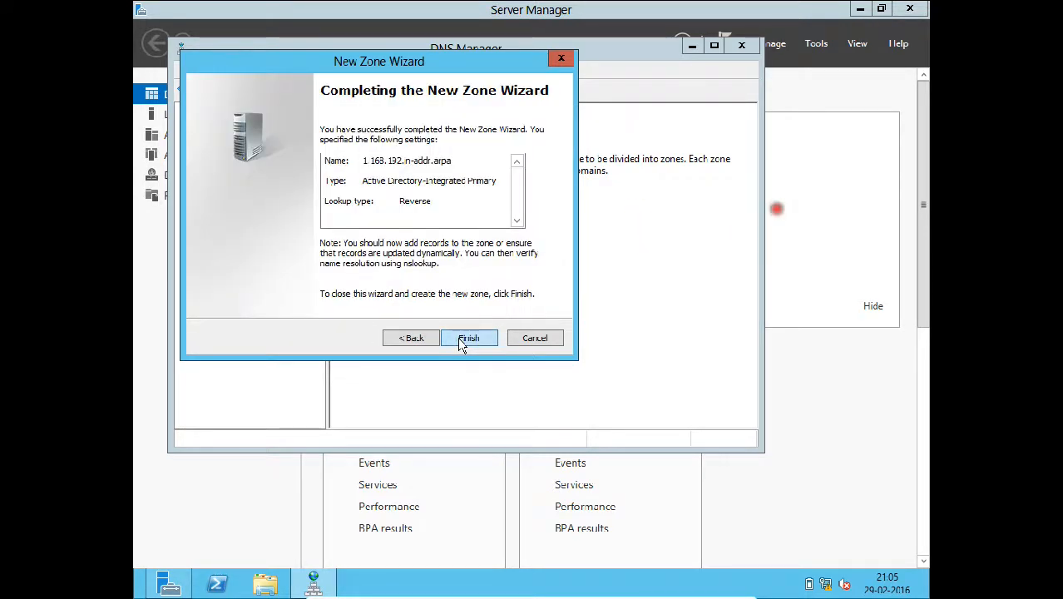
pyautogui.click(464, 341)
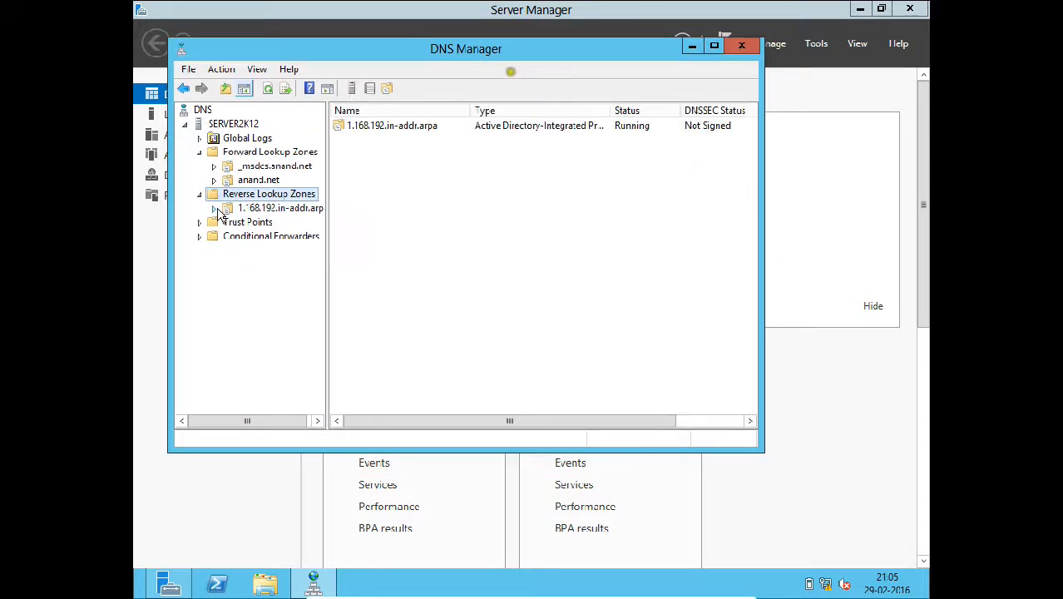
# - Start a new PTR record in 1.168.192.in-addr.arpa for IP address 192.168.1.200
pyautogui.click(220, 213)
pyautogui.click(402, 196)
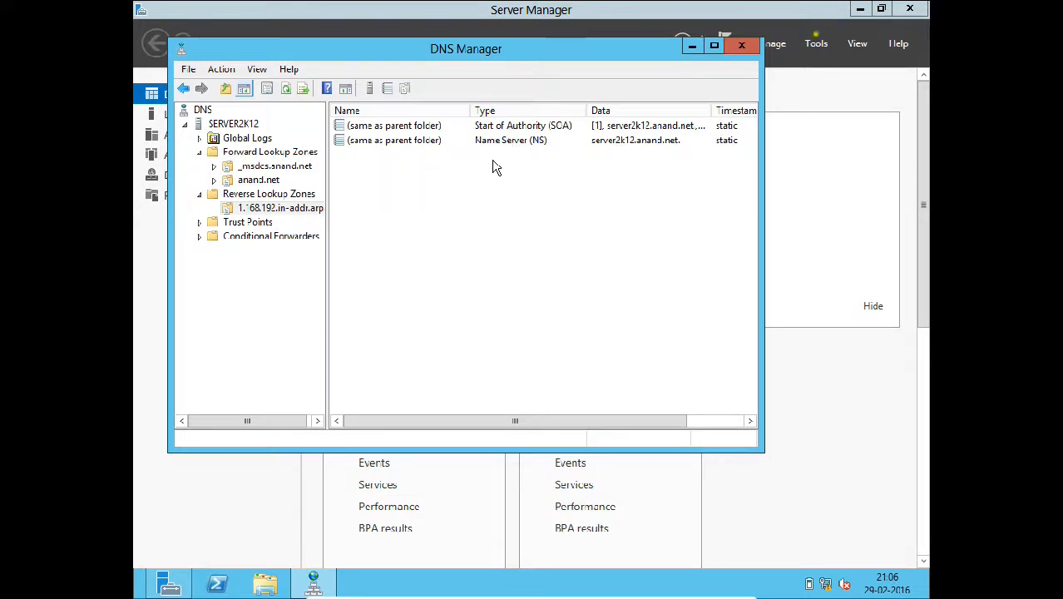
pyautogui.rightClick(410, 183)
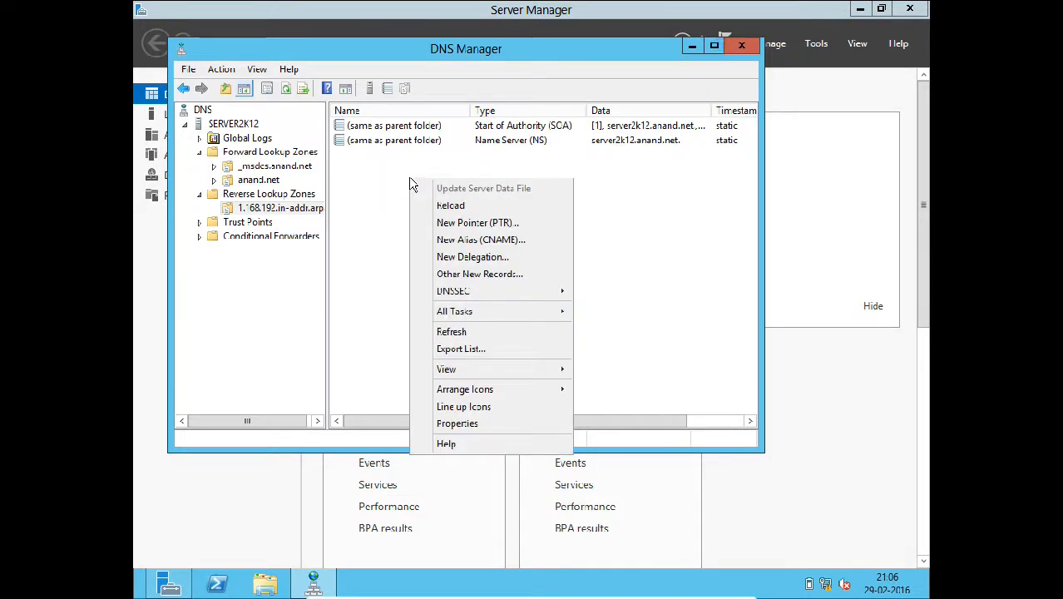
pyautogui.click(440, 223)
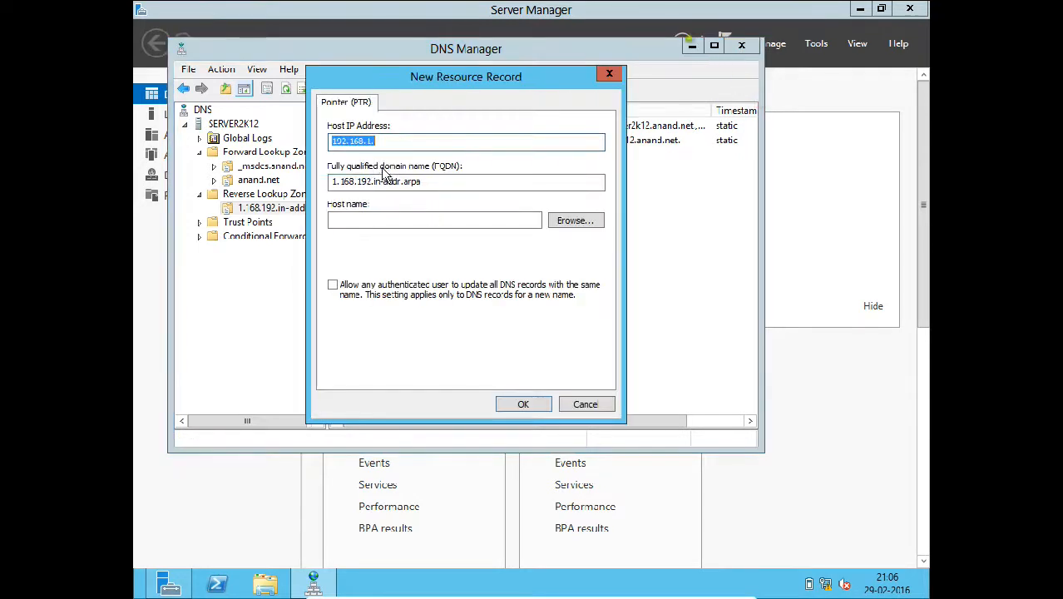
pyautogui.click(383, 142)
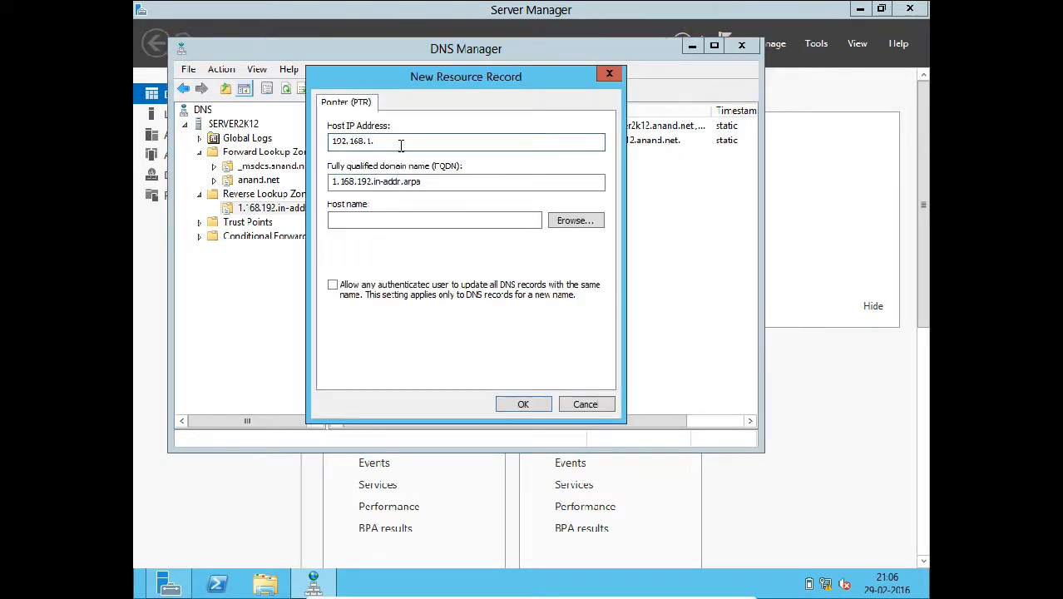
pyautogui.write('200')
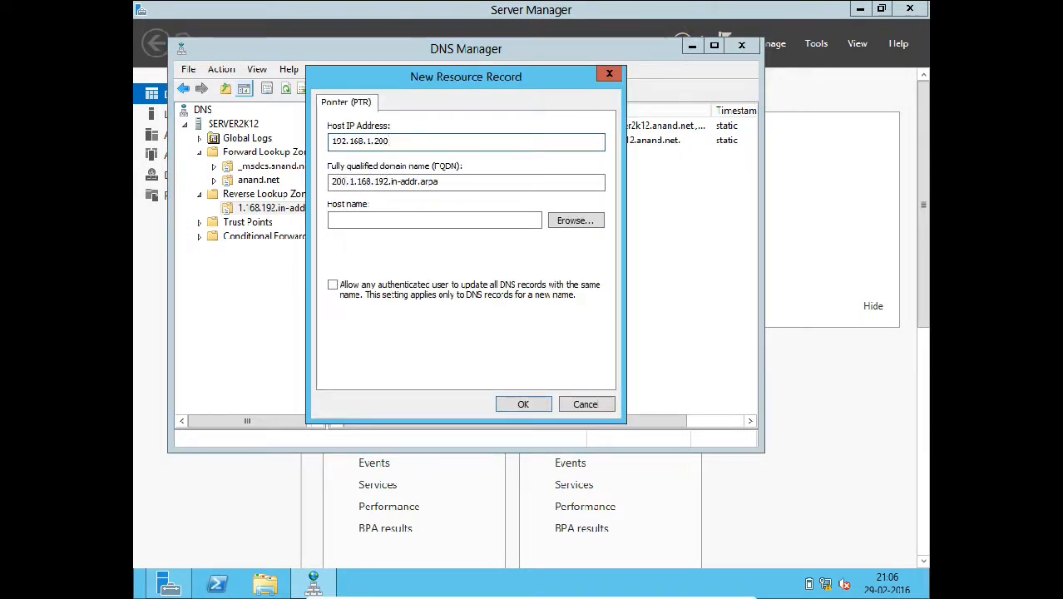
# - Browse to anand.net and point the record at host server2k12.anand.net, then save it
pyautogui.click(563, 224)
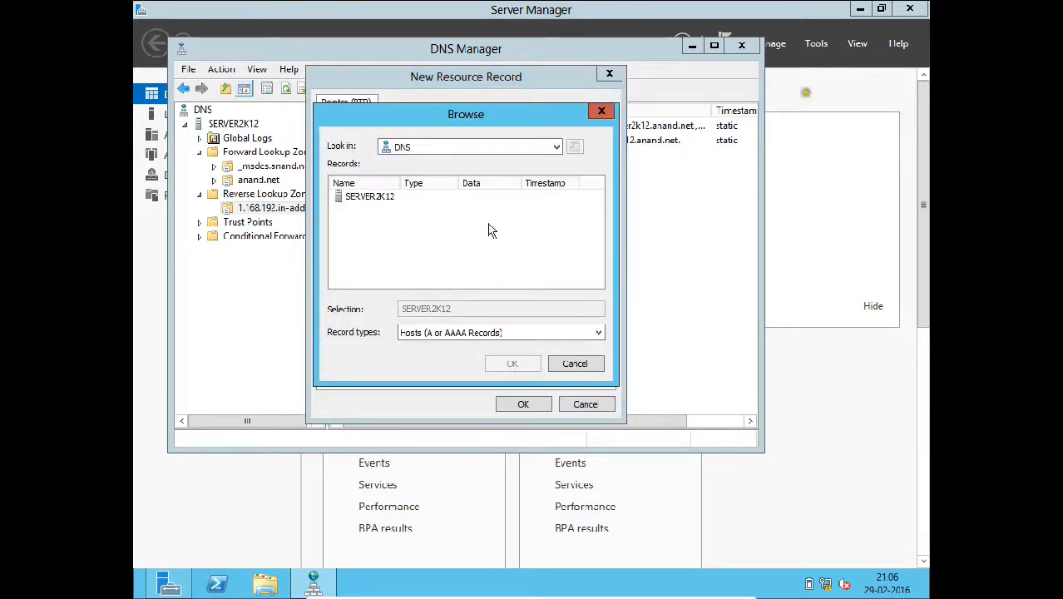
pyautogui.doubleClick(369, 200)
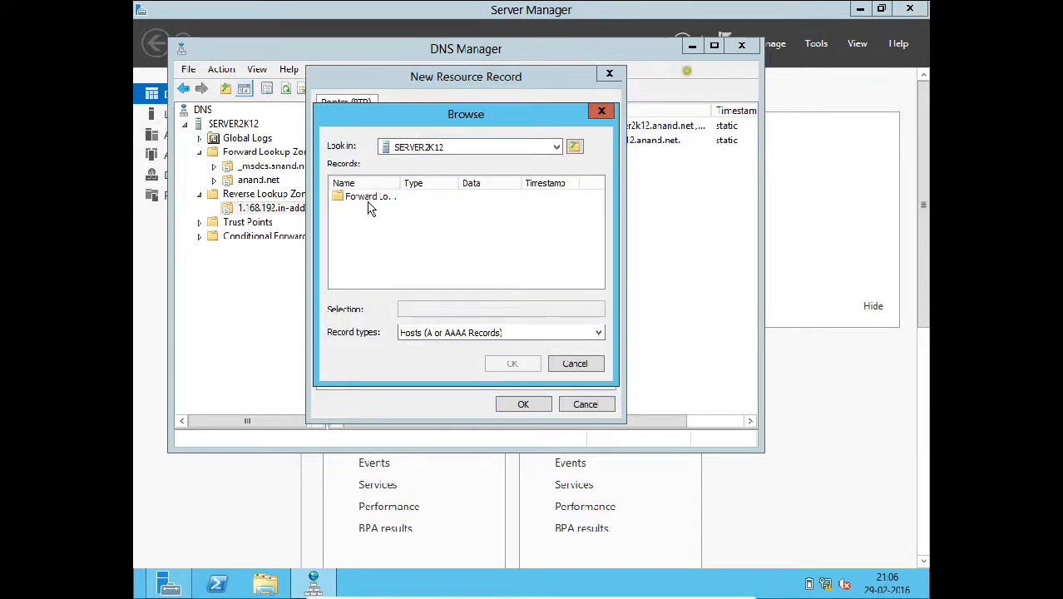
pyautogui.doubleClick(368, 200)
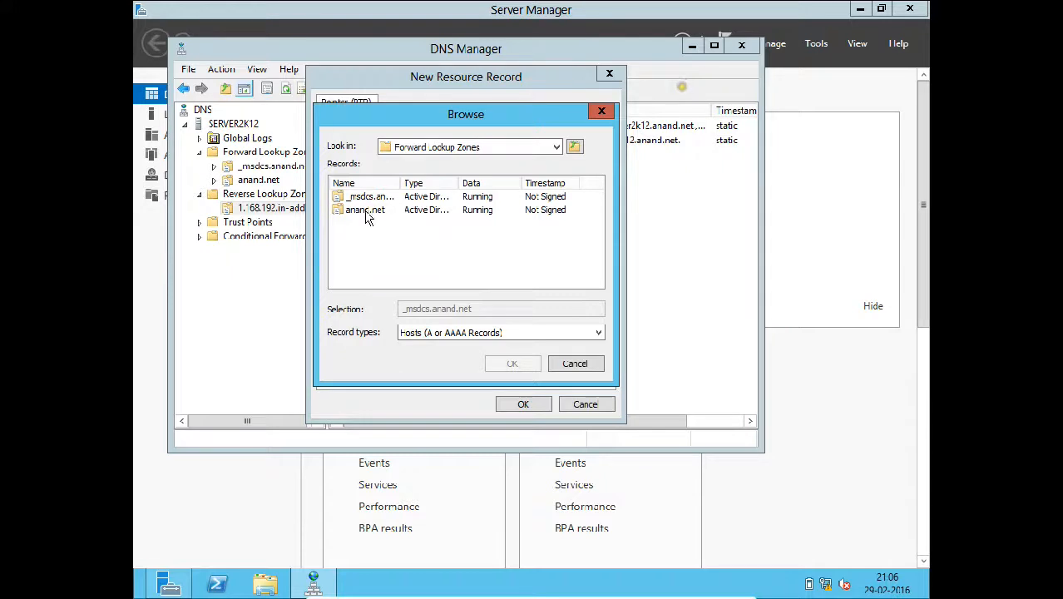
pyautogui.doubleClick(366, 213)
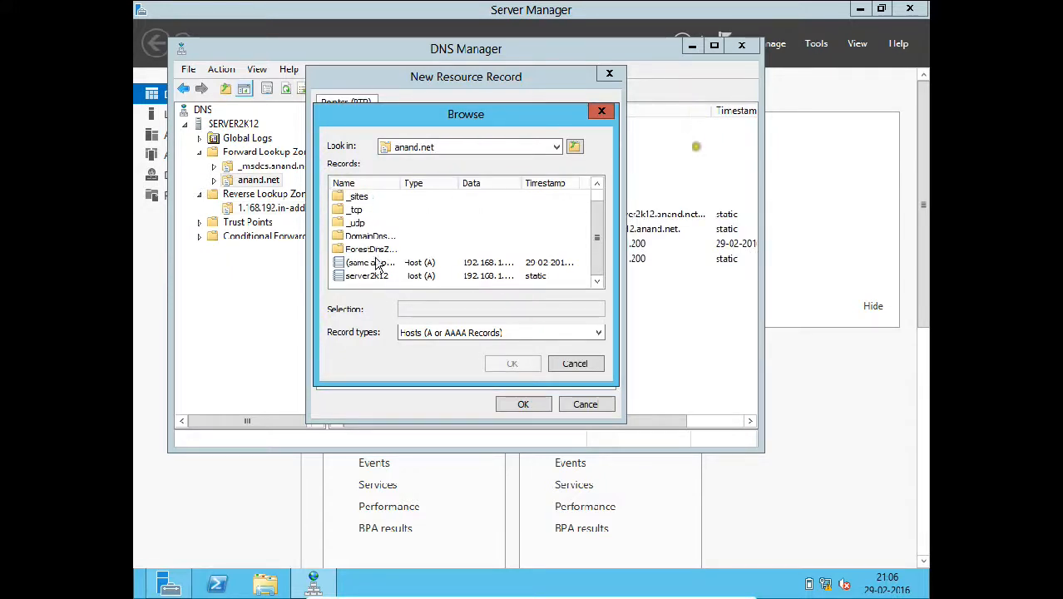
pyautogui.click(366, 278)
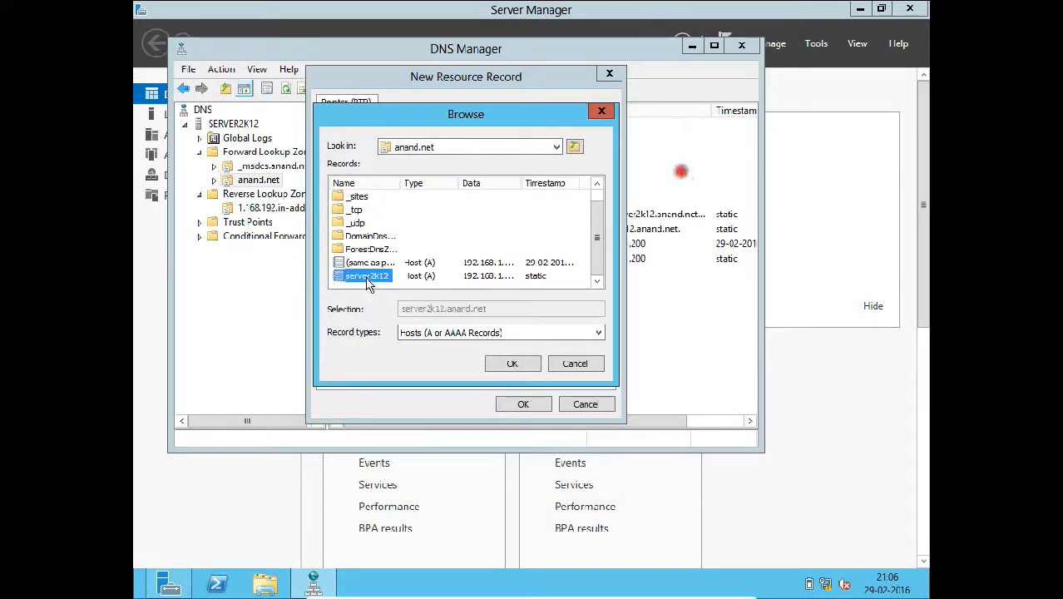
pyautogui.click(497, 370)
pyautogui.click(513, 408)
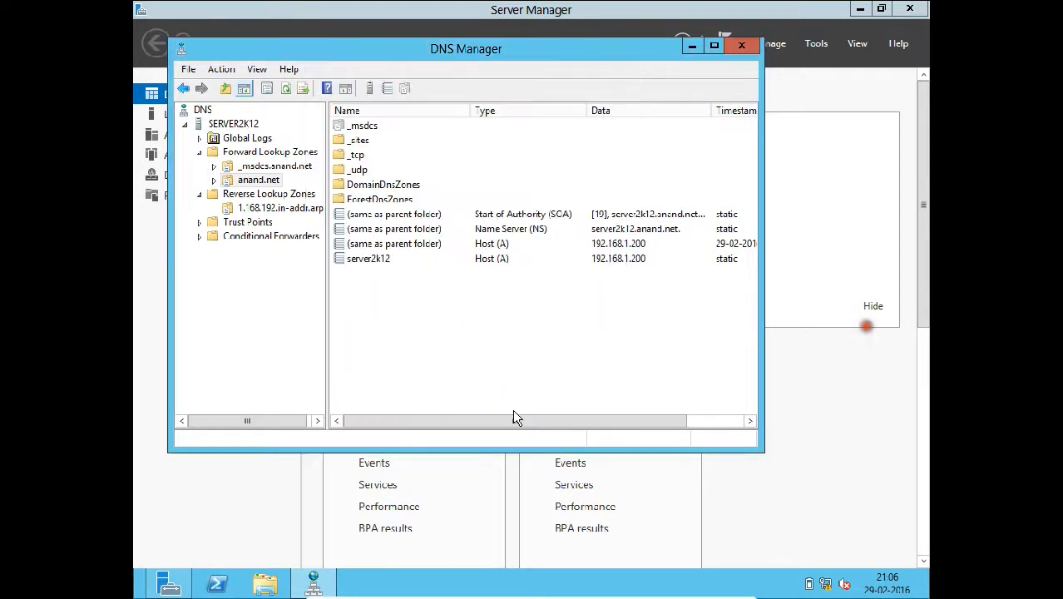
# - Refresh the SERVER2K12 DNS server and launch nslookup against it
pyautogui.rightClick(213, 125)
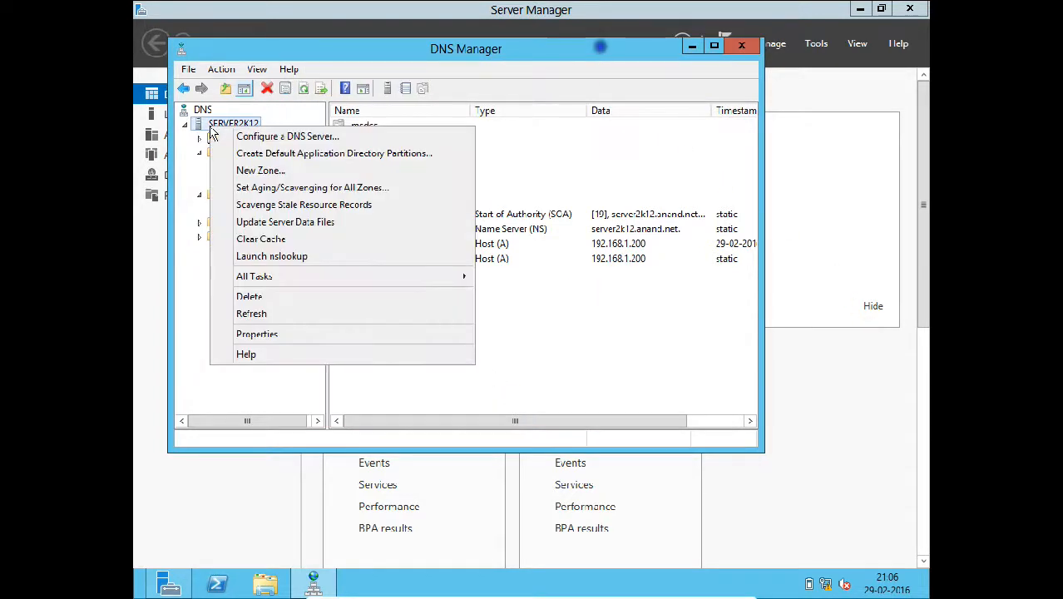
pyautogui.click(263, 315)
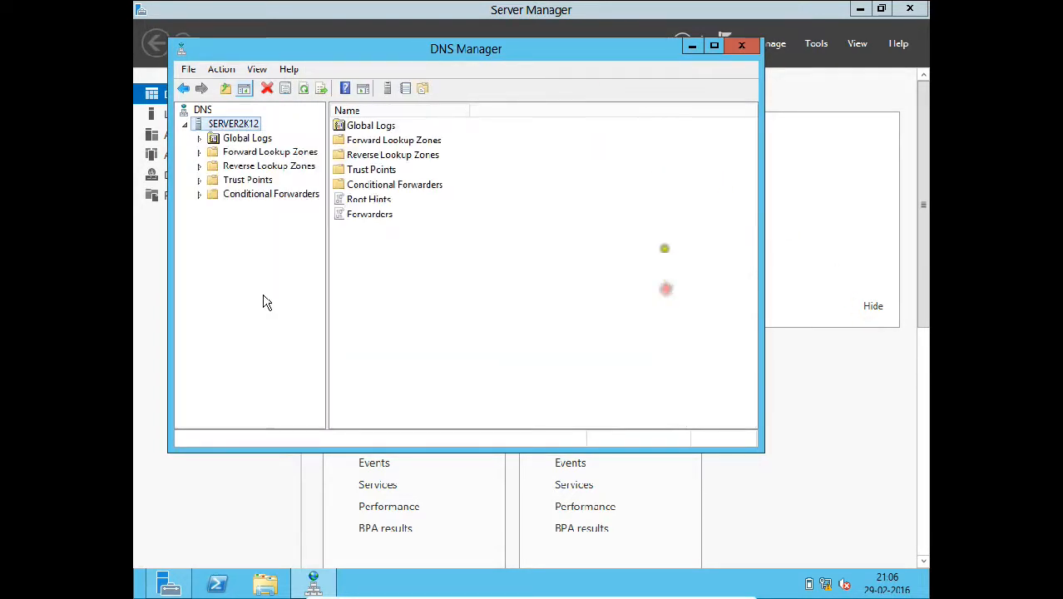
pyautogui.rightClick(230, 121)
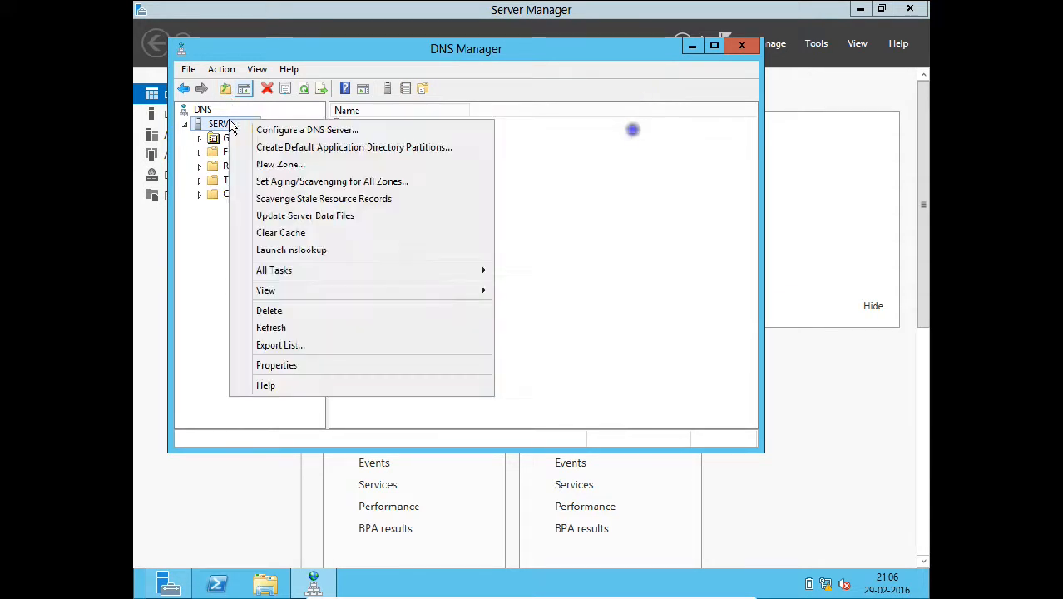
pyautogui.click(271, 250)
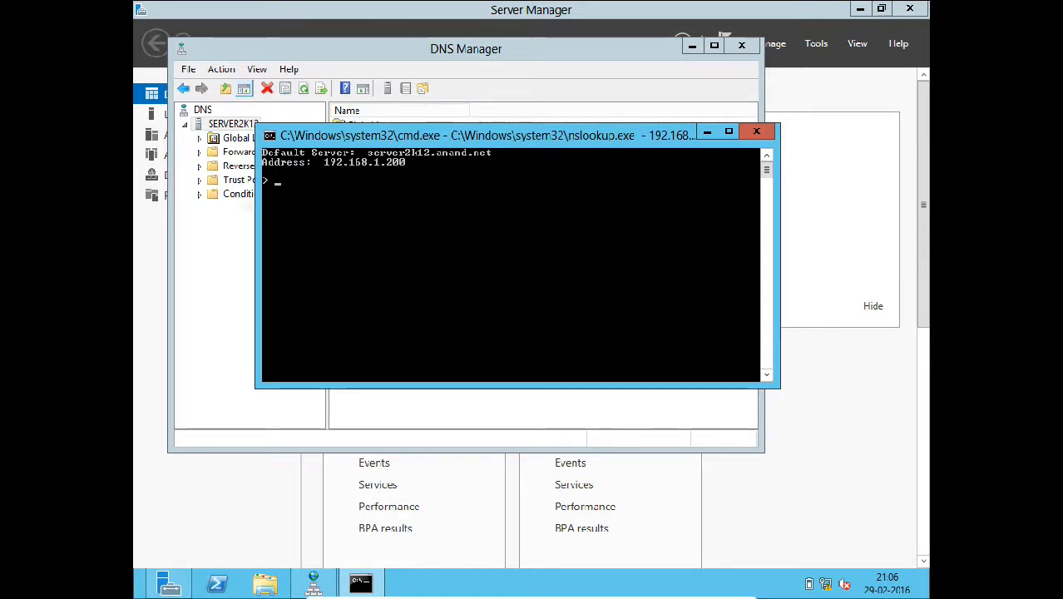
# - Switch the Windows 7 VM to full screen and open a Command Prompt via cmd
pyautogui.click(707, 588)
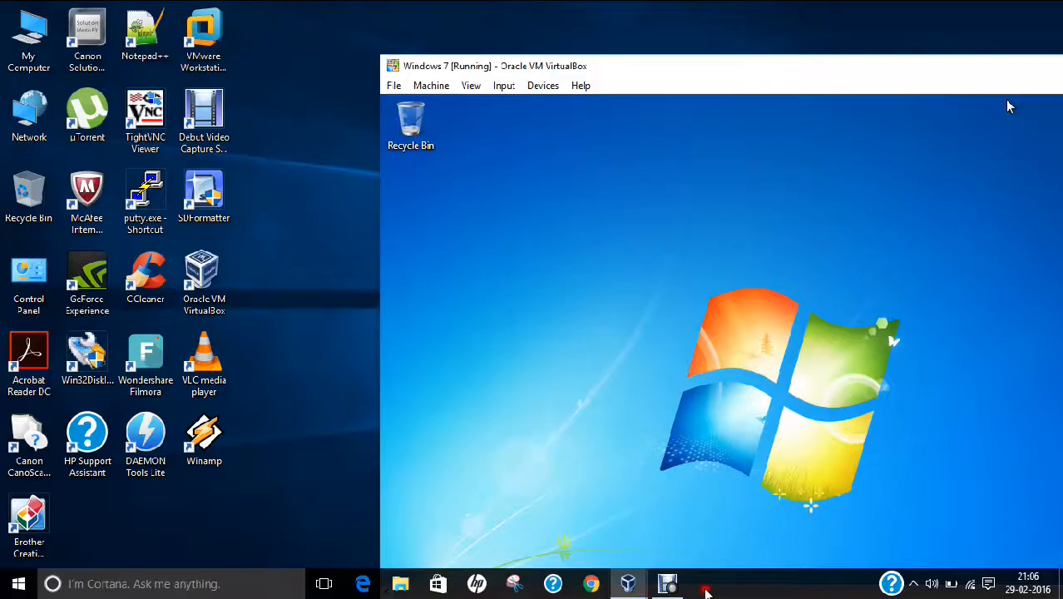
pyautogui.click(471, 85)
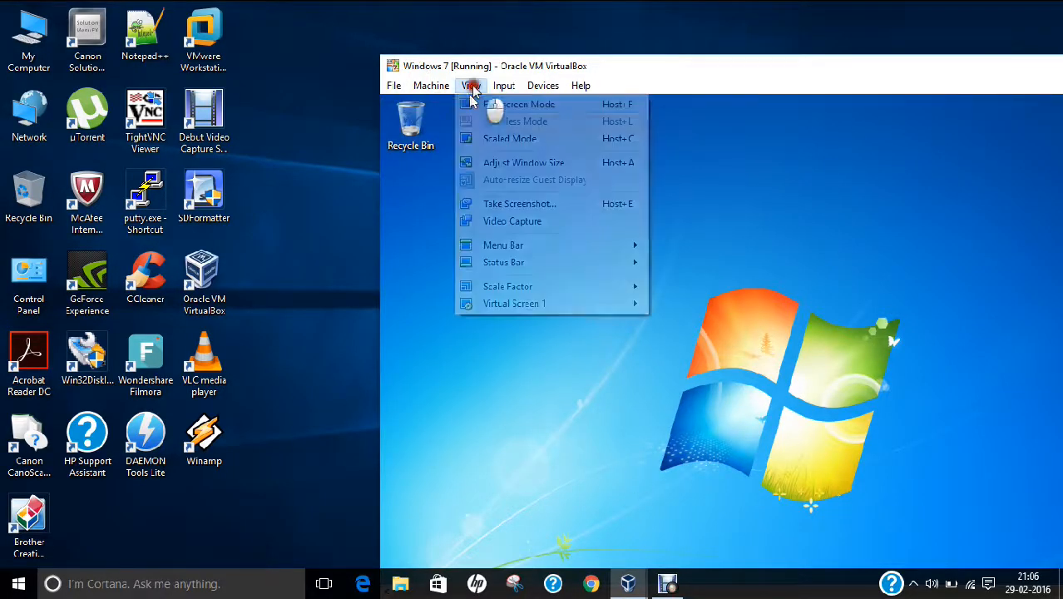
pyautogui.click(475, 104)
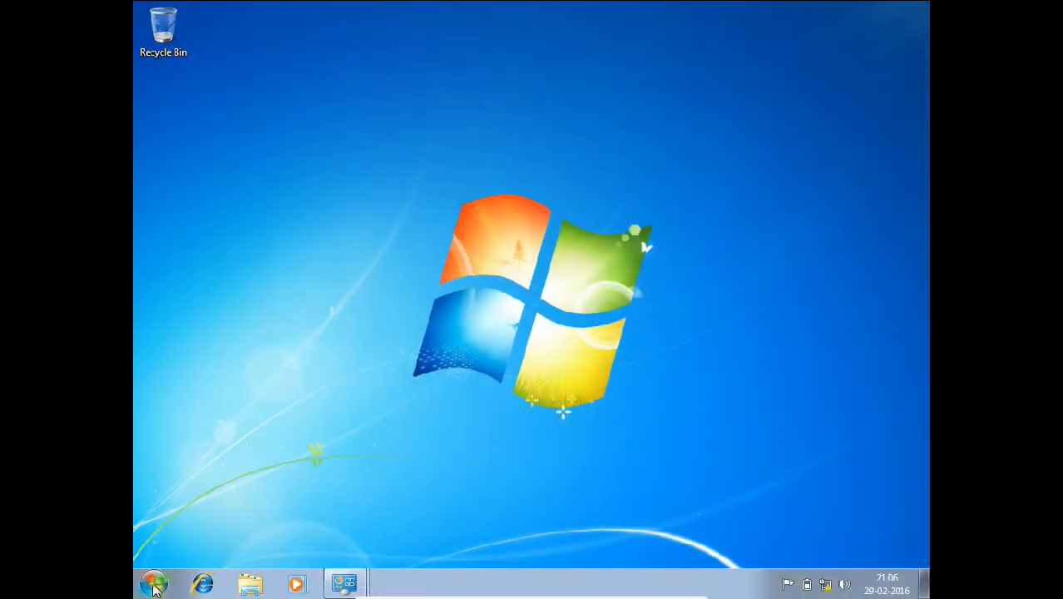
pyautogui.click(153, 584)
pyautogui.write('cmd')
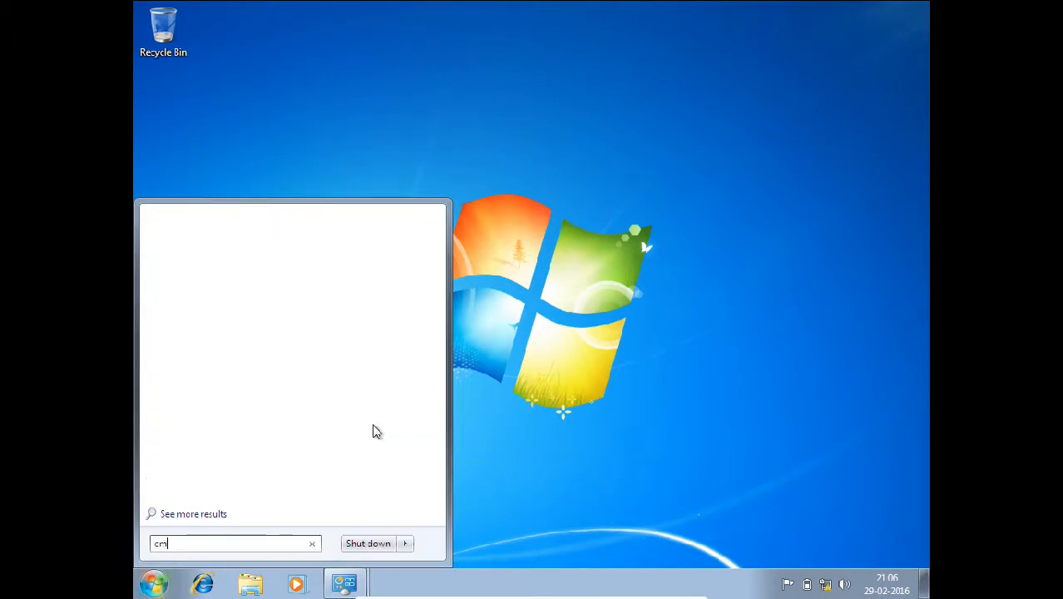
pyautogui.press('Return')
# - Ping 192.168.1.200 and anand.net with no loss, then minimize the Windows 7 VM
pyautogui.write('cd\\')
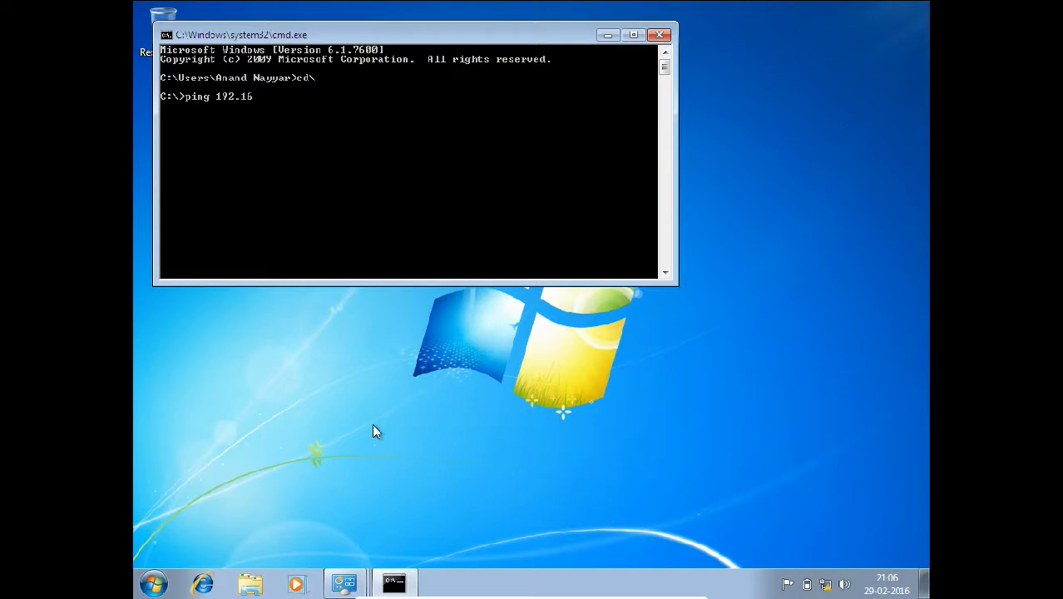
pyautogui.write('00')
pyautogui.press('Return')
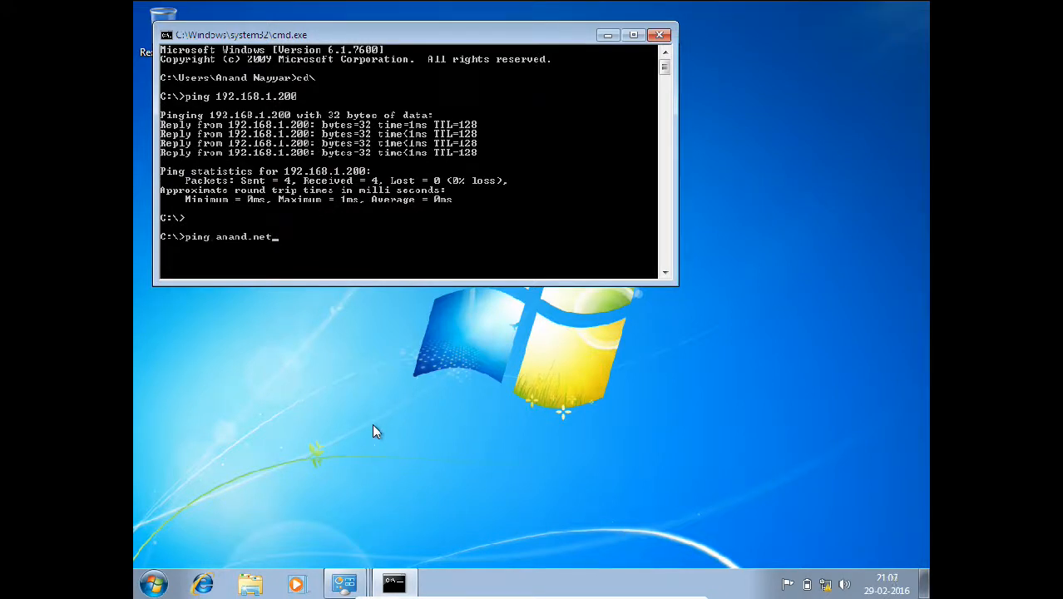
pyautogui.press('Return')
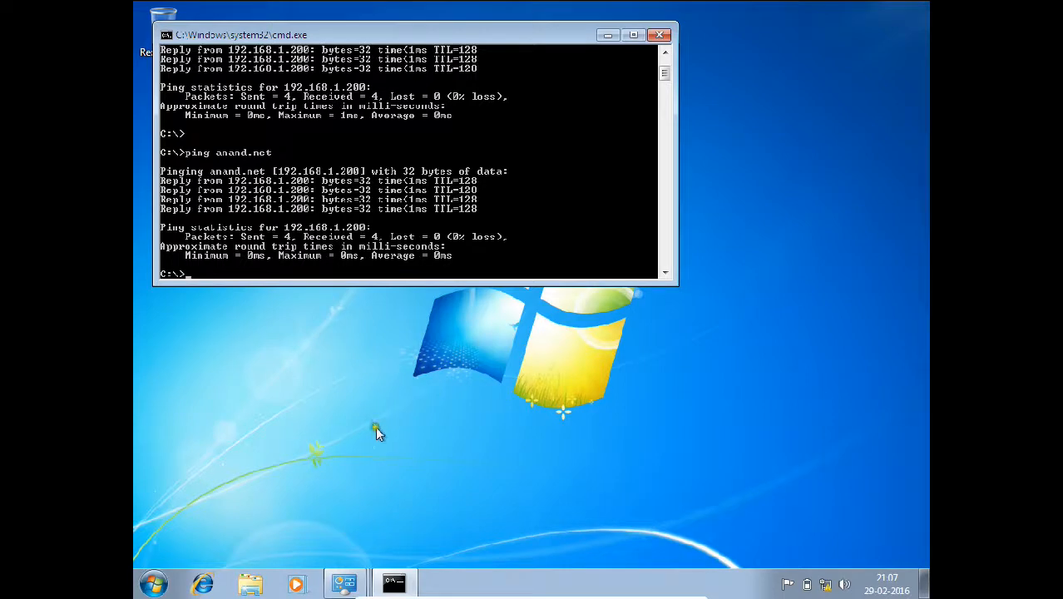
pyautogui.moveTo(632, 589)
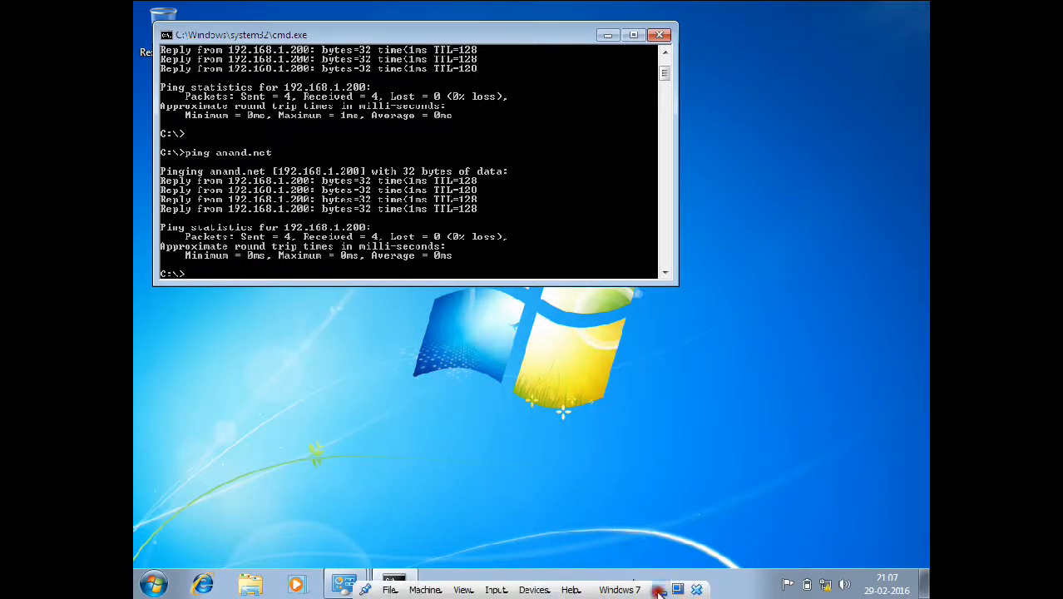
pyautogui.click(660, 590)
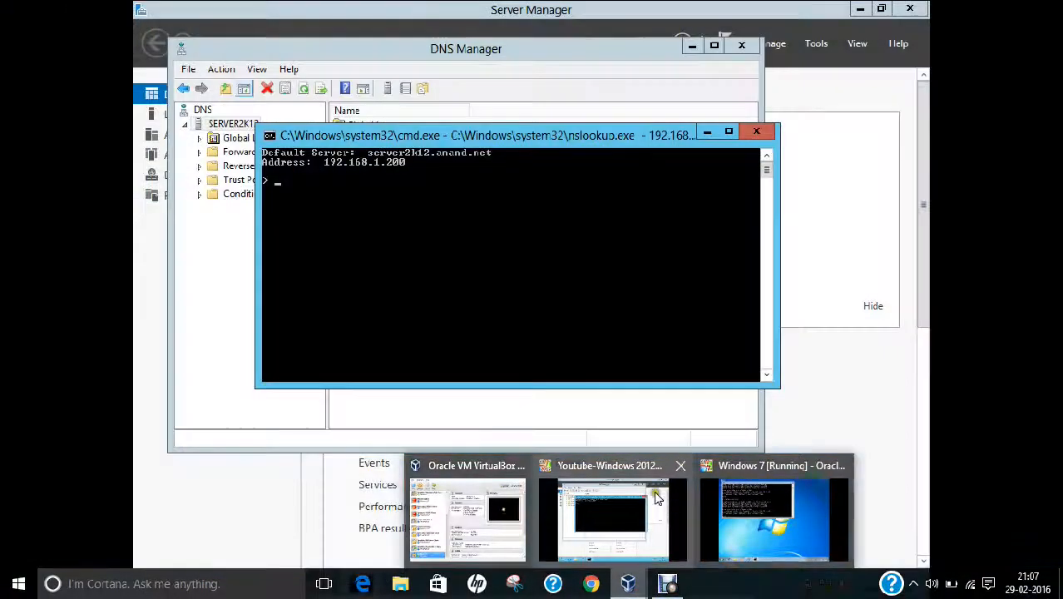
# - Return to the Server 2012 VM and close the nslookup and DNS consoles
pyautogui.click(661, 511)
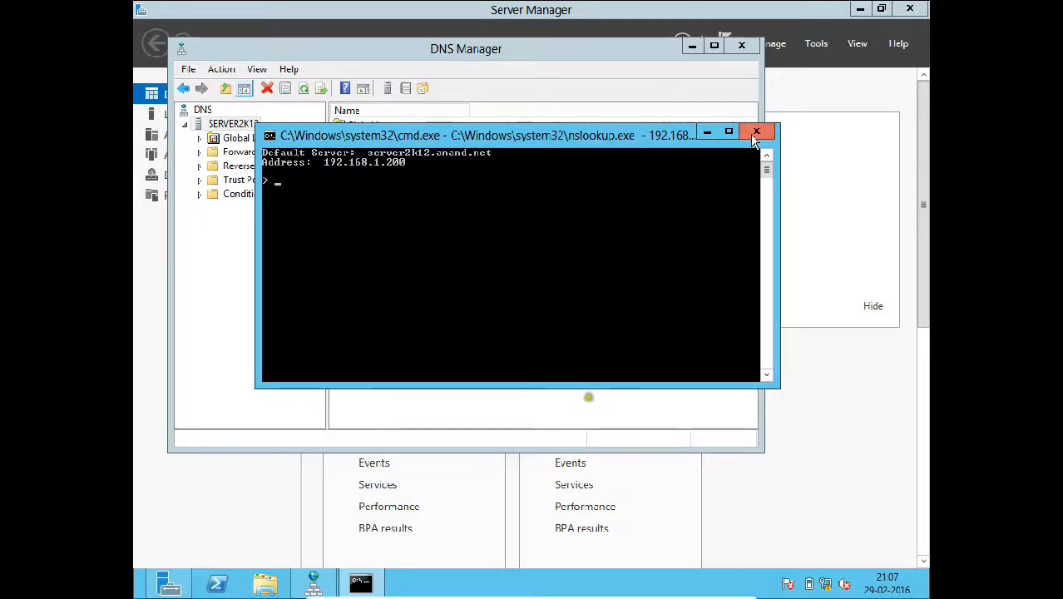
pyautogui.click(756, 132)
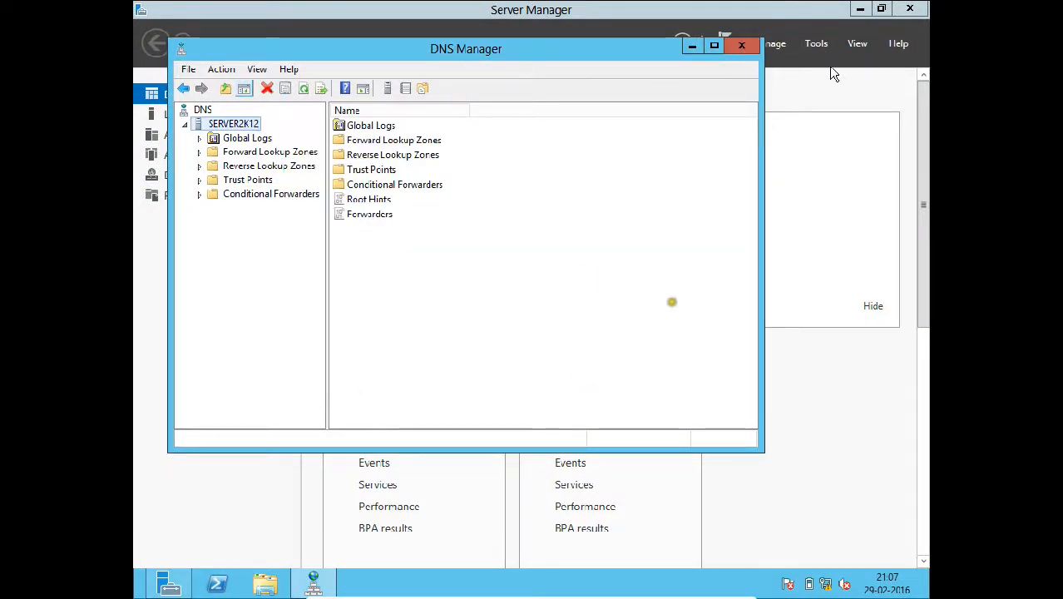
pyautogui.click(743, 47)
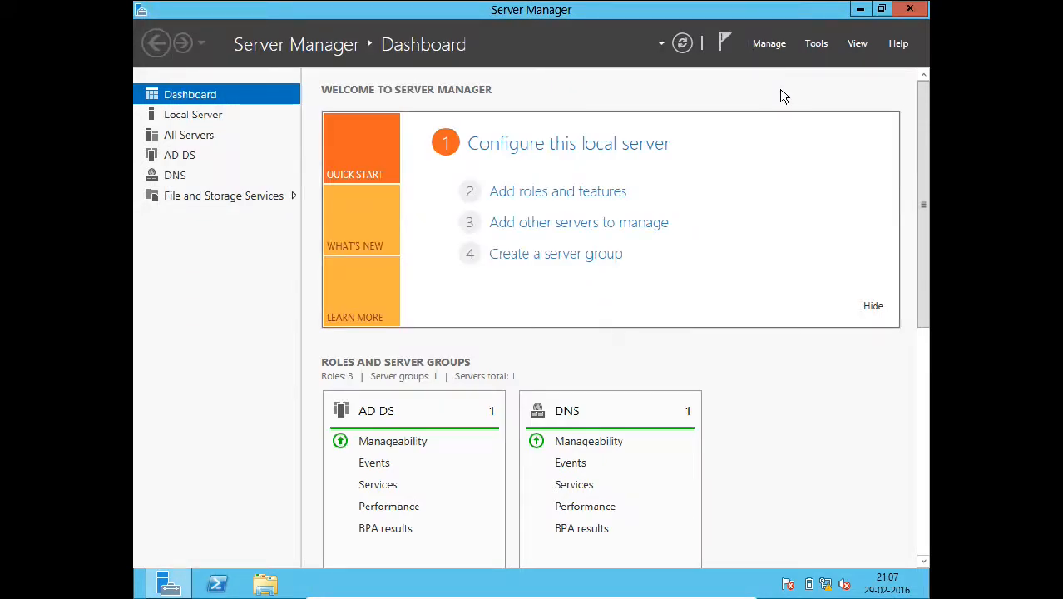
# - Launch Active Directory Users and Computers, expand anand.net, and select the Users container
pyautogui.click(818, 47)
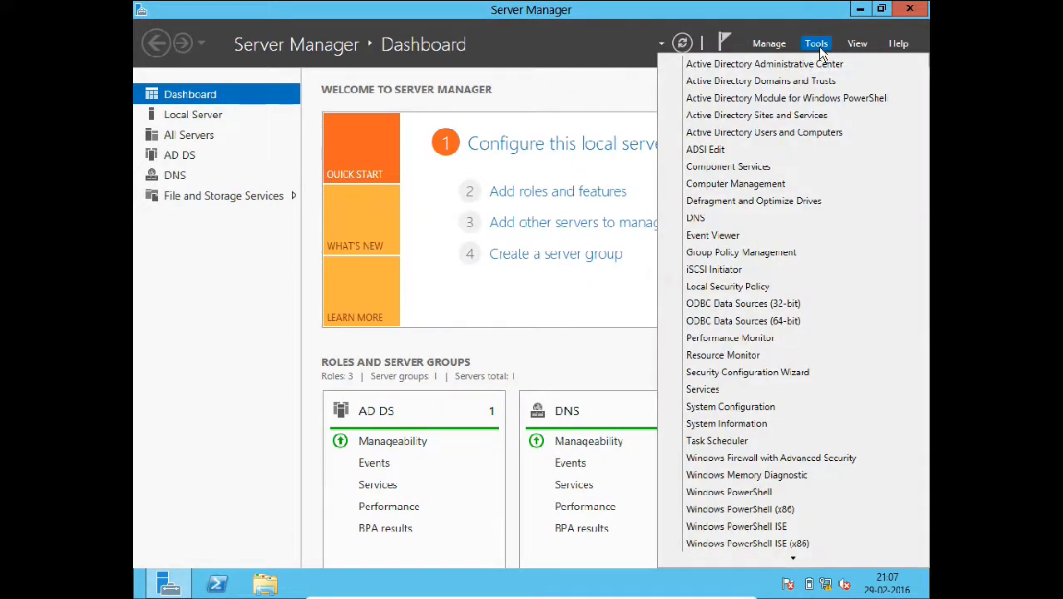
pyautogui.click(805, 132)
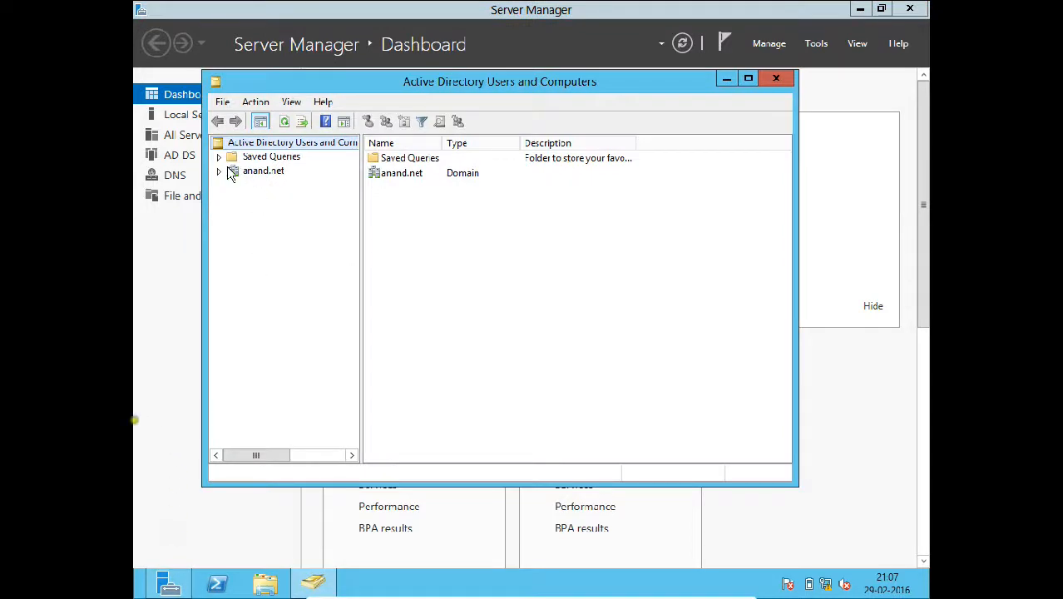
pyautogui.click(218, 170)
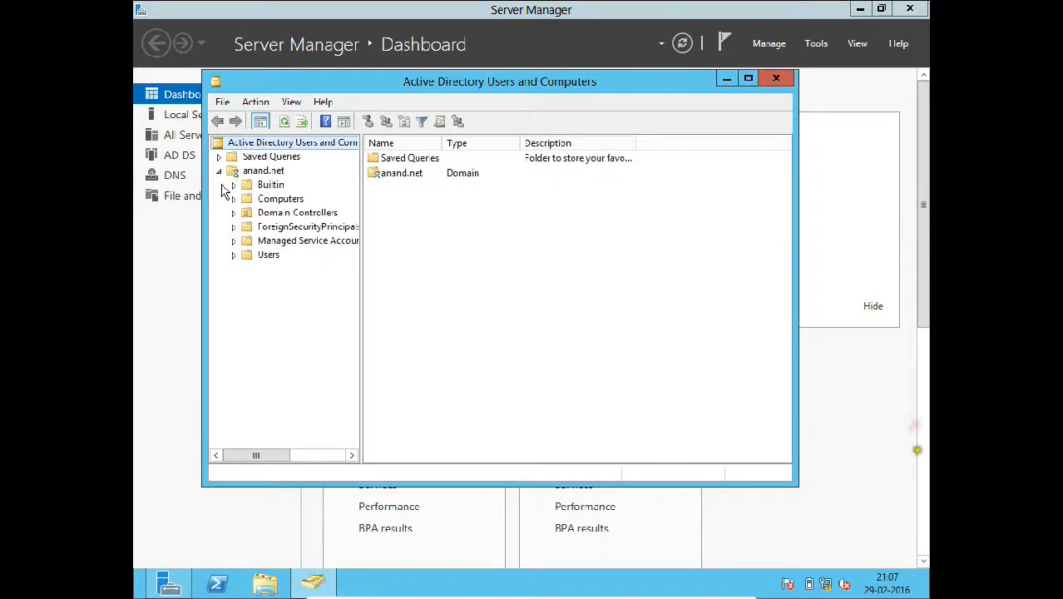
pyautogui.click(233, 255)
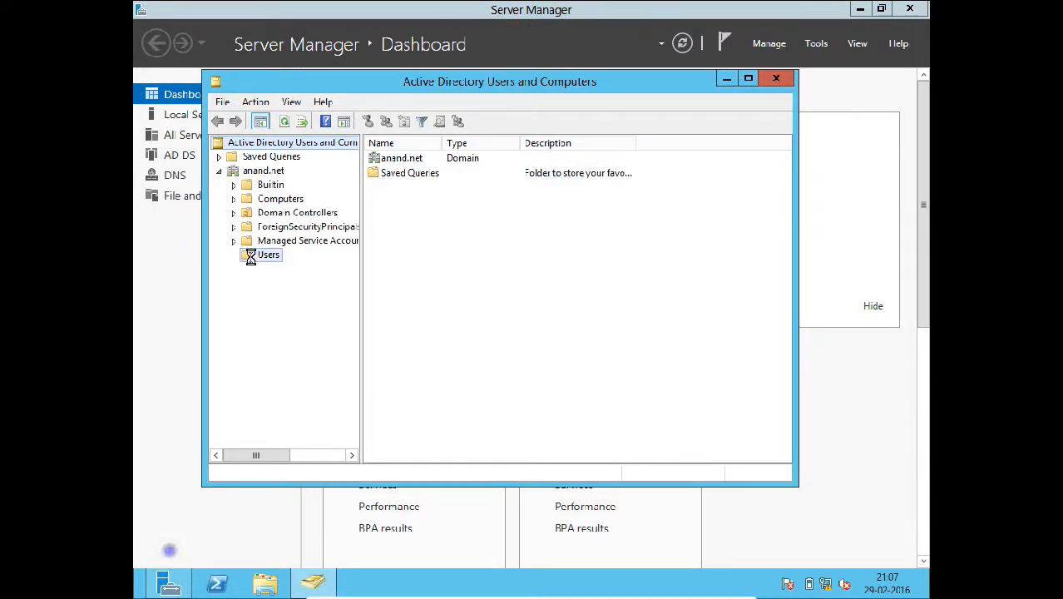
pyautogui.rightClick(253, 260)
# - Begin a new user in Users with name abc and logon name abc
pyautogui.click(286, 305)
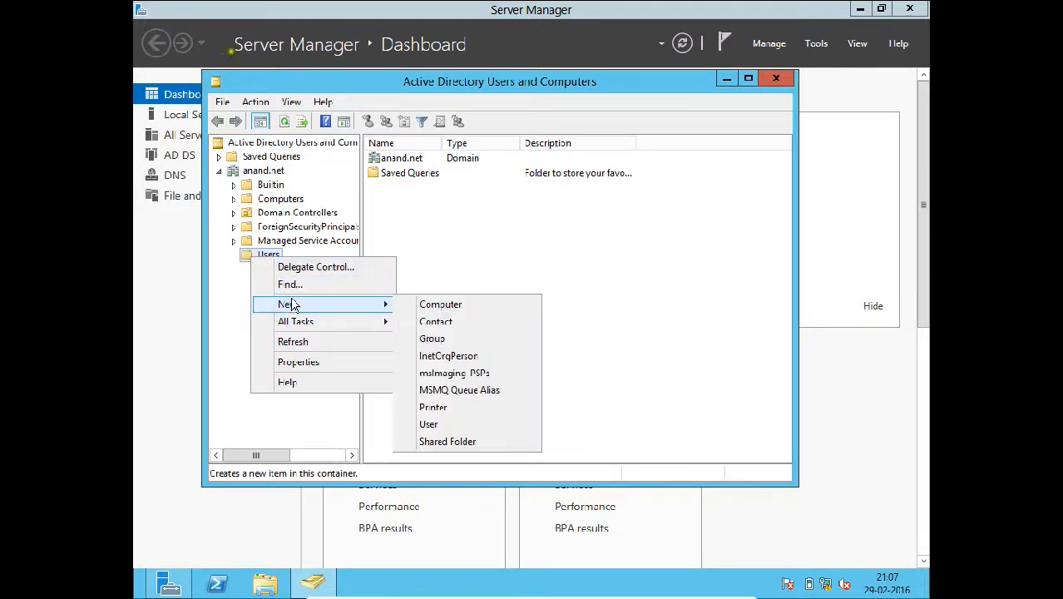
pyautogui.click(428, 425)
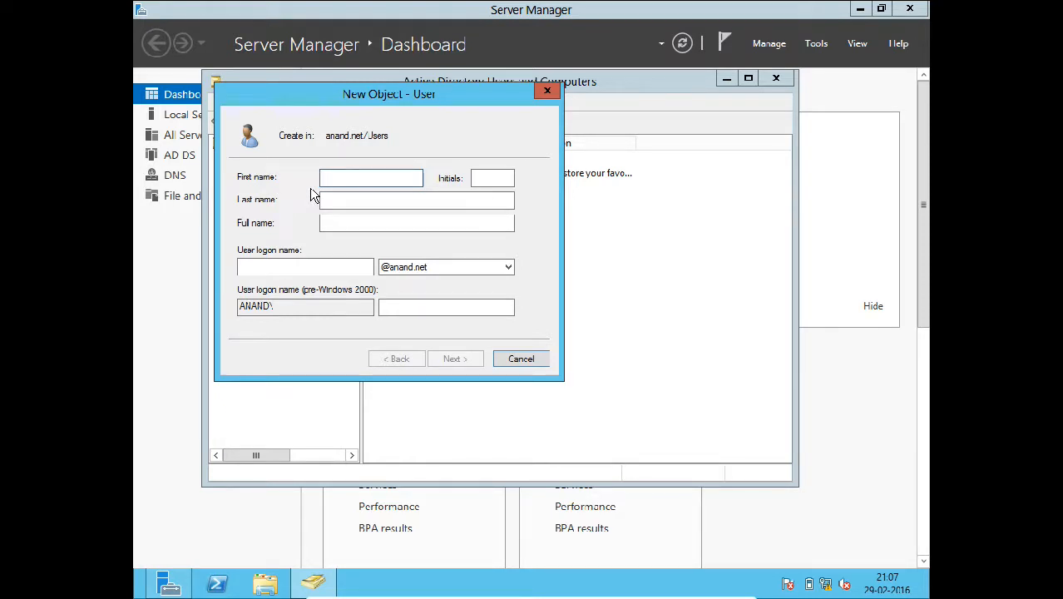
pyautogui.write('abc')
pyautogui.press('Tab')
pyautogui.press('Tab')
pyautogui.press('Tab')
pyautogui.press('Tab')
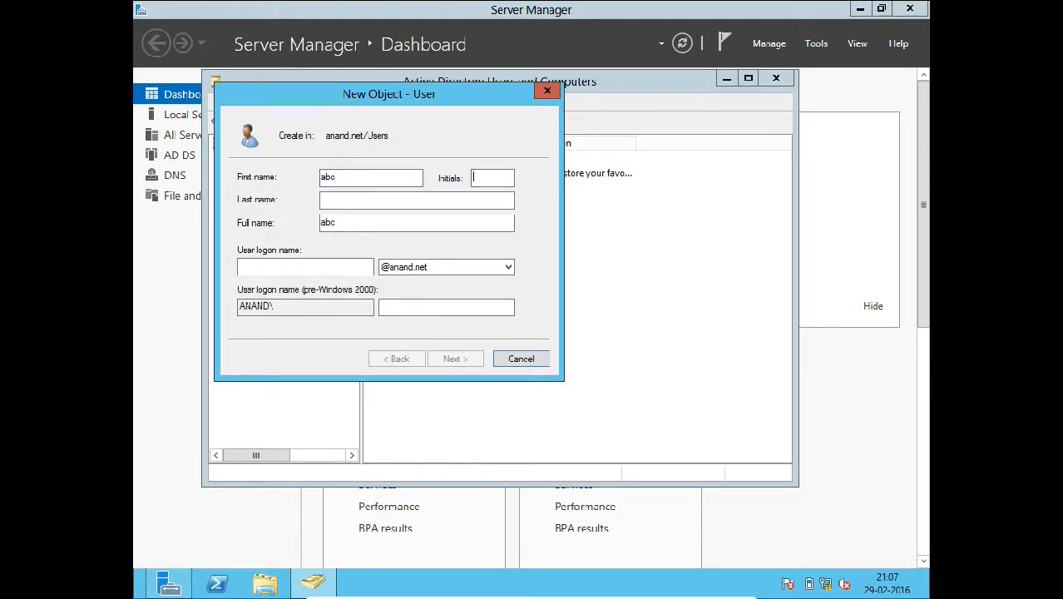
pyautogui.write('ab')
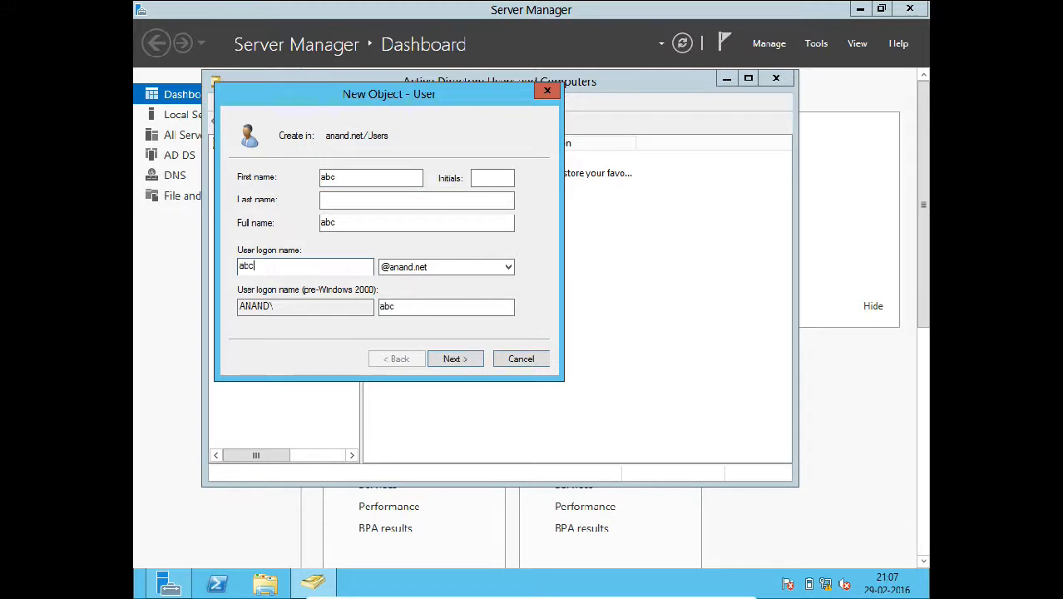
pyautogui.write('c')
pyautogui.press('Tab')
pyautogui.press('Tab')
pyautogui.press('Tab')
pyautogui.press('Return')
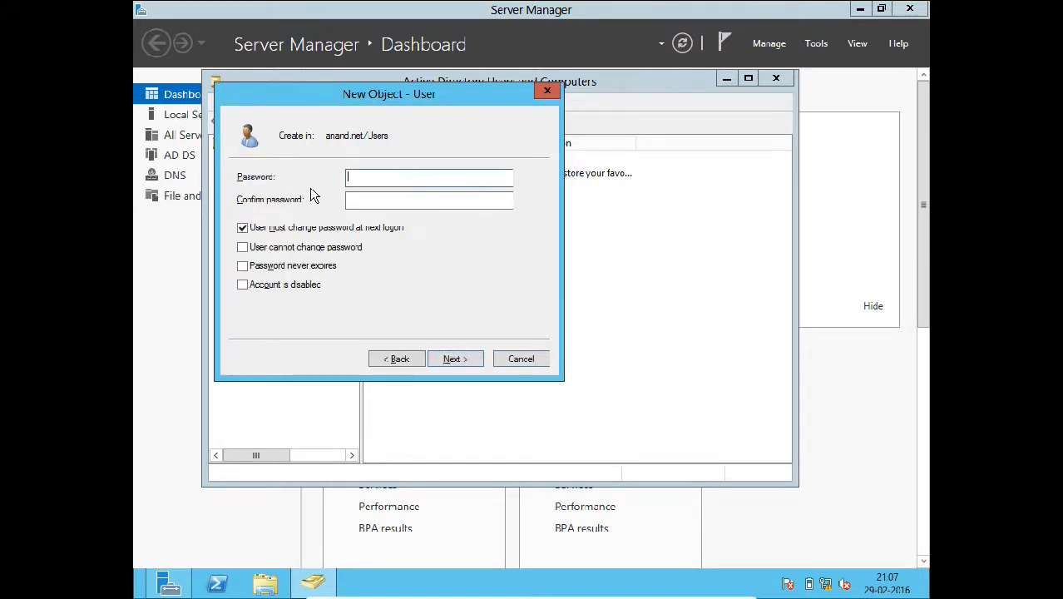
# - Give abc a password the user cannot change and that never expires, and finish
pyautogui.write('•••••••••')
pyautogui.press('Tab')
pyautogui.write('••')
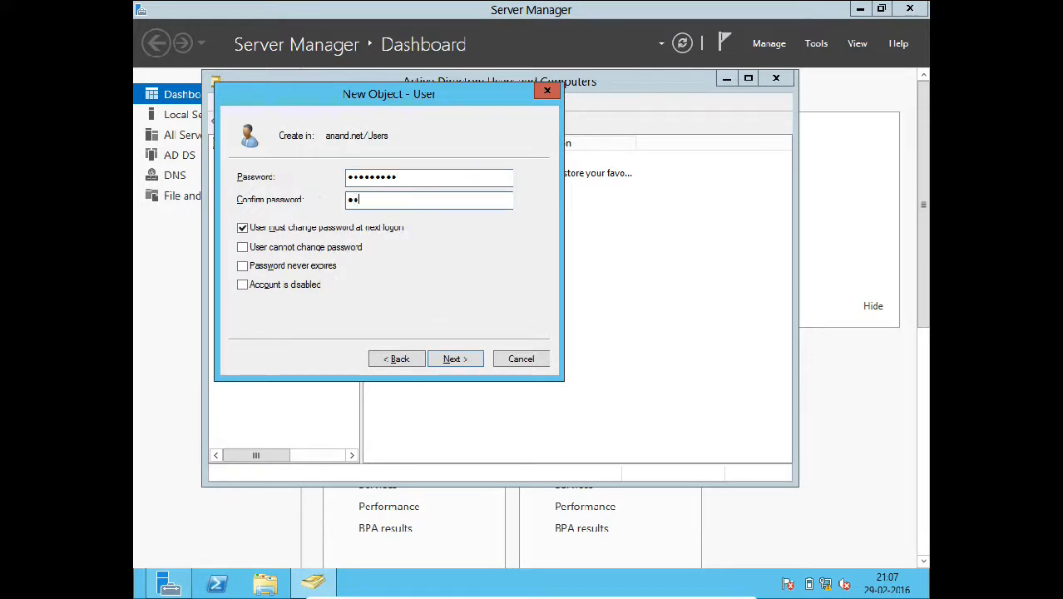
pyautogui.write('•••••••')
pyautogui.click(298, 228)
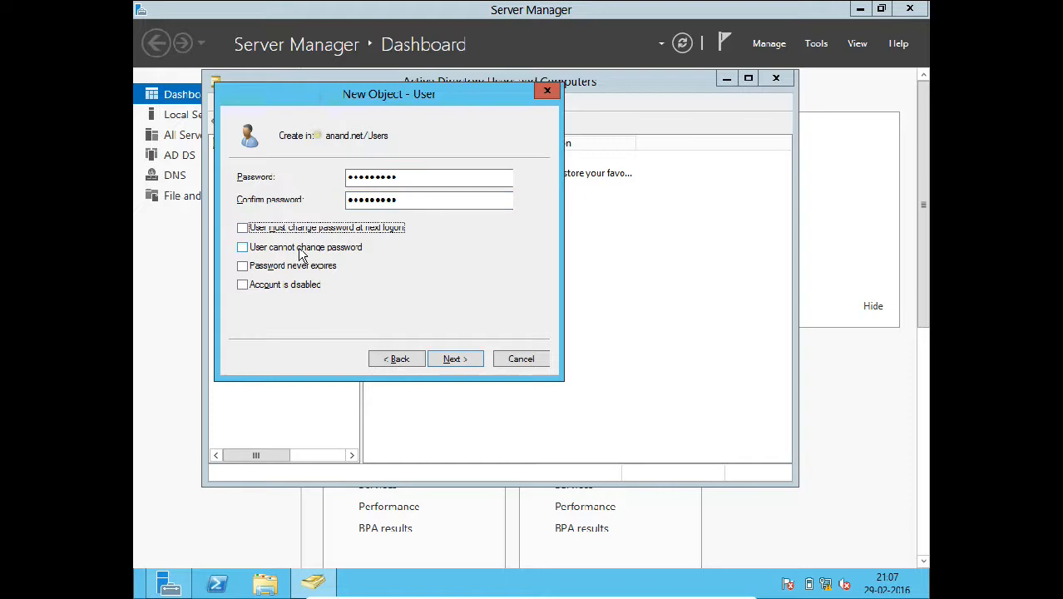
pyautogui.click(300, 248)
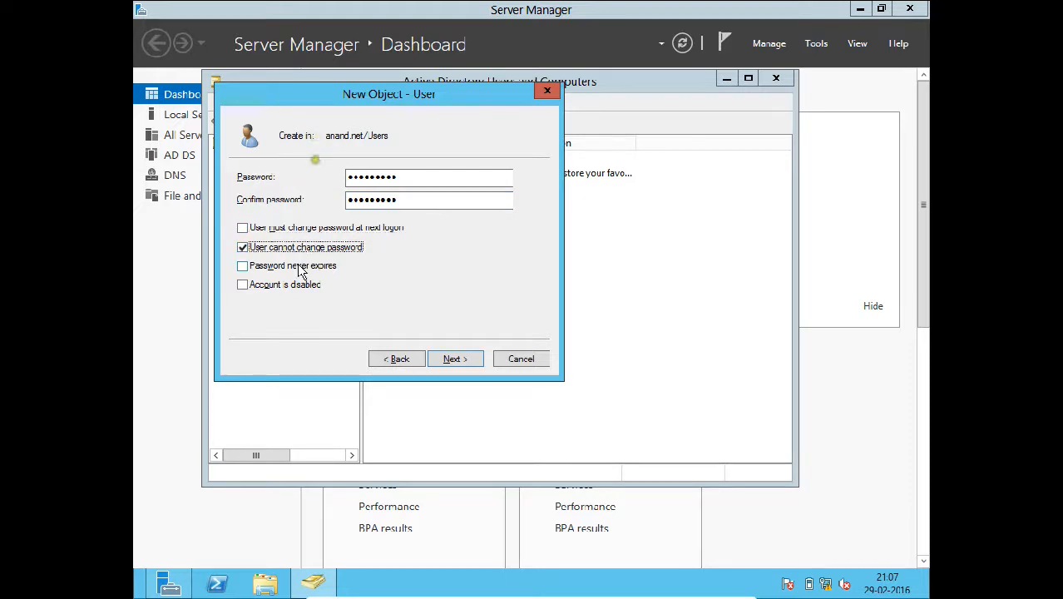
pyautogui.click(301, 266)
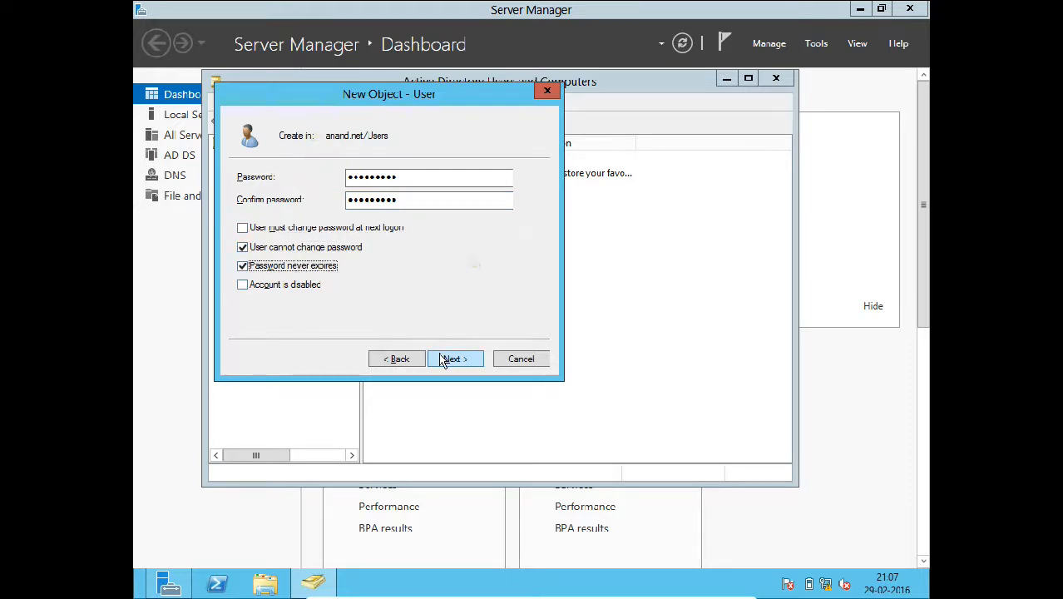
pyautogui.click(447, 361)
pyautogui.click(449, 363)
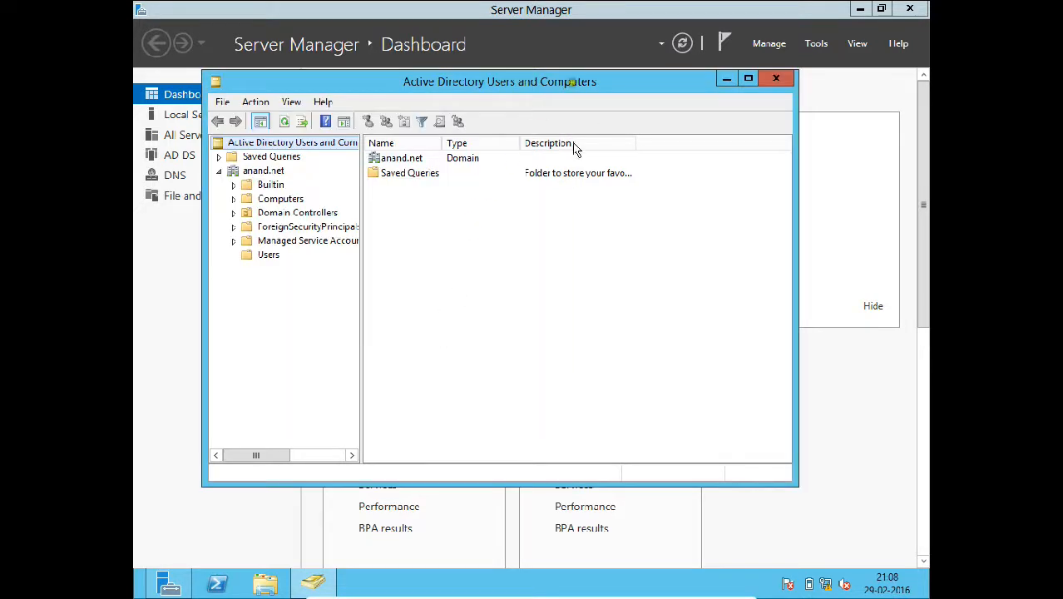
# - Check the new abc account in the Users list and close the console
pyautogui.click(246, 256)
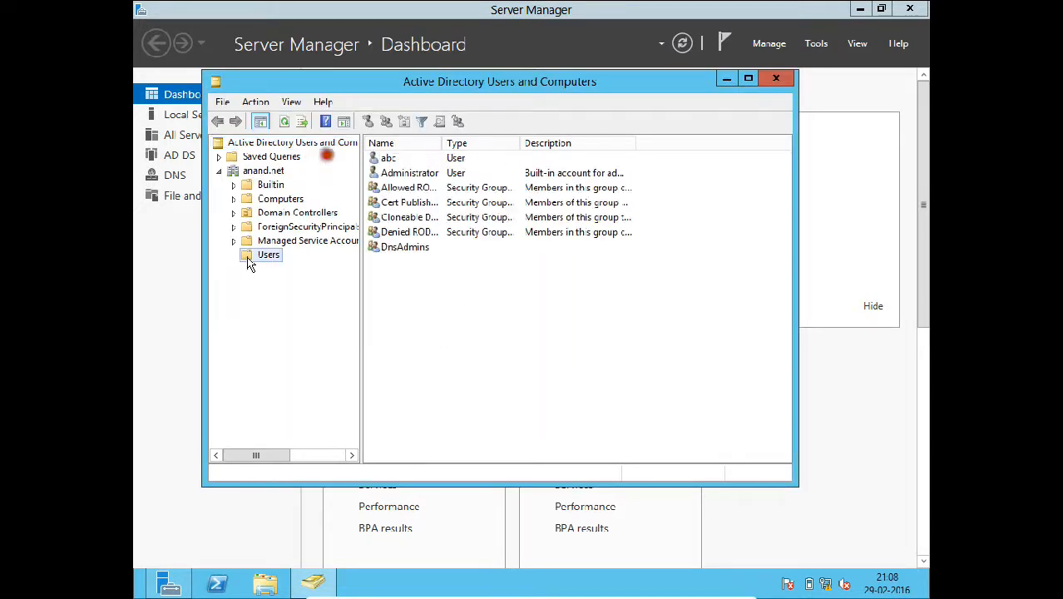
pyautogui.click(386, 158)
pyautogui.click(772, 80)
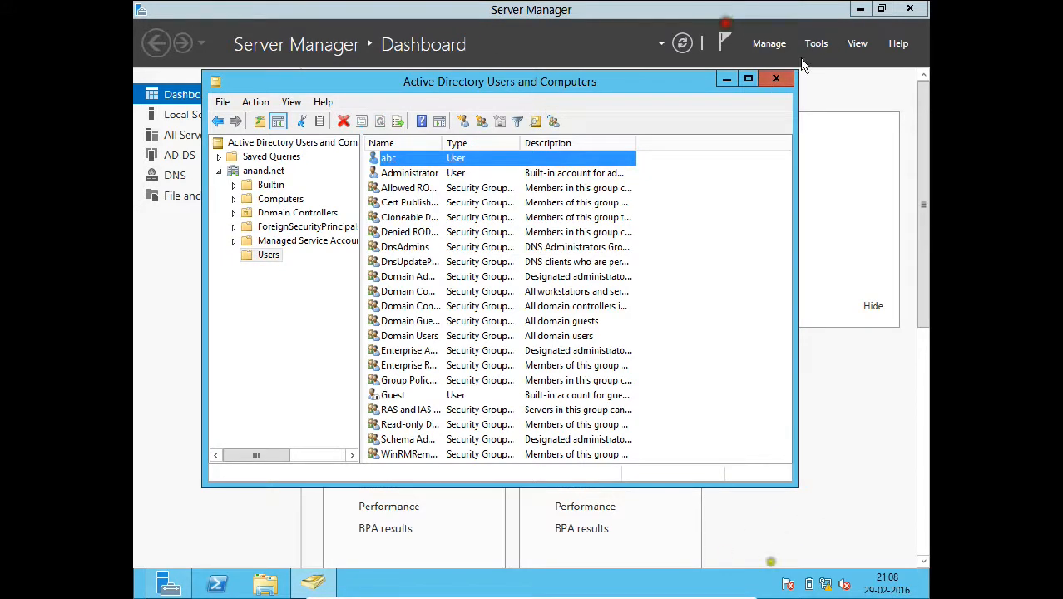
# - Minimize Server Manager and the server VM, bring up Windows 7, and minimize the command prompt
pyautogui.click(860, 9)
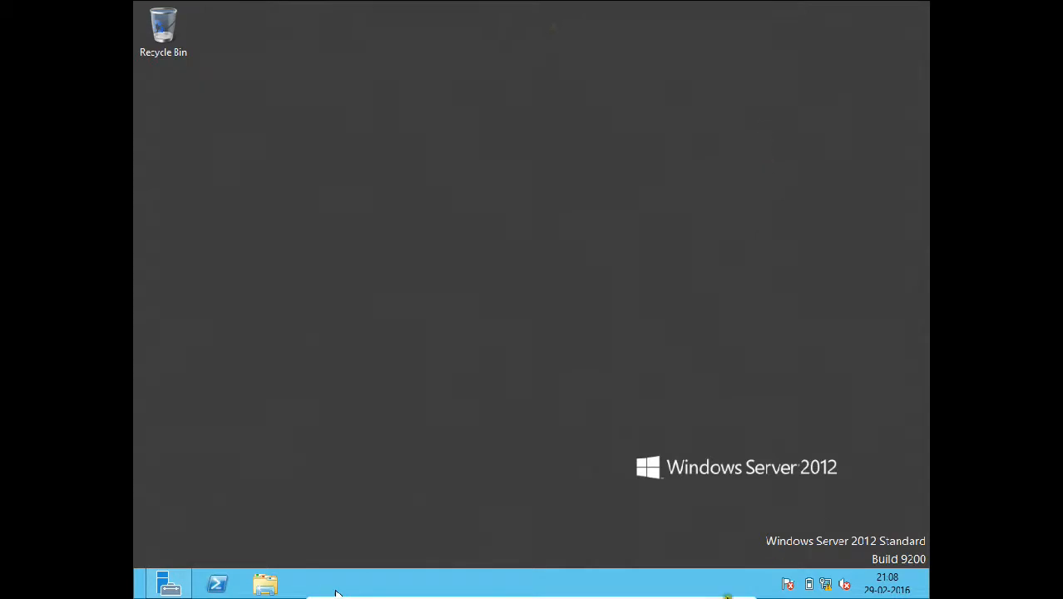
pyautogui.moveTo(331, 592)
pyautogui.click(710, 590)
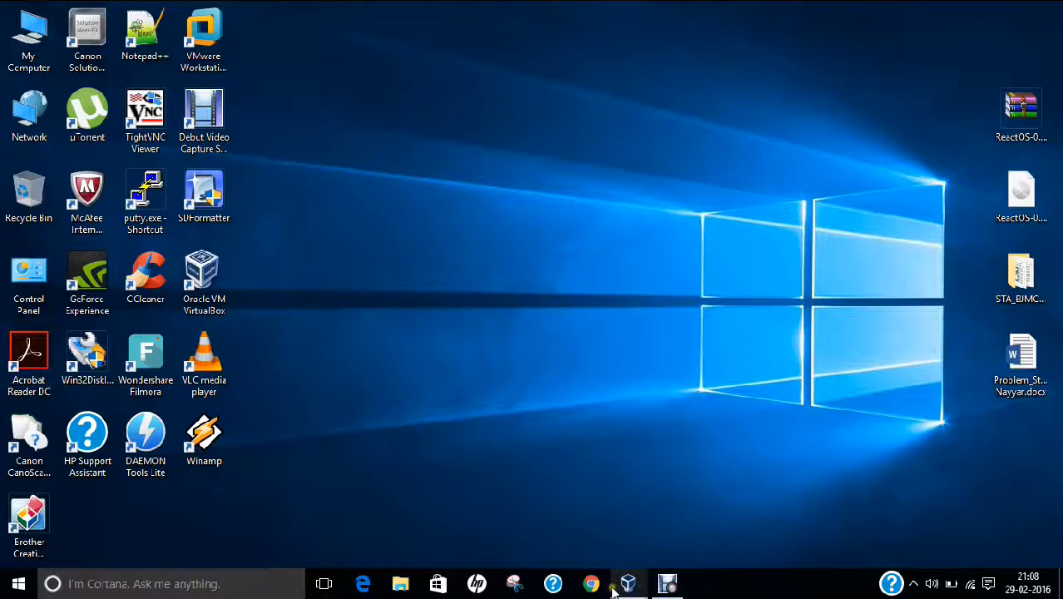
pyautogui.moveTo(629, 584)
pyautogui.click(772, 494)
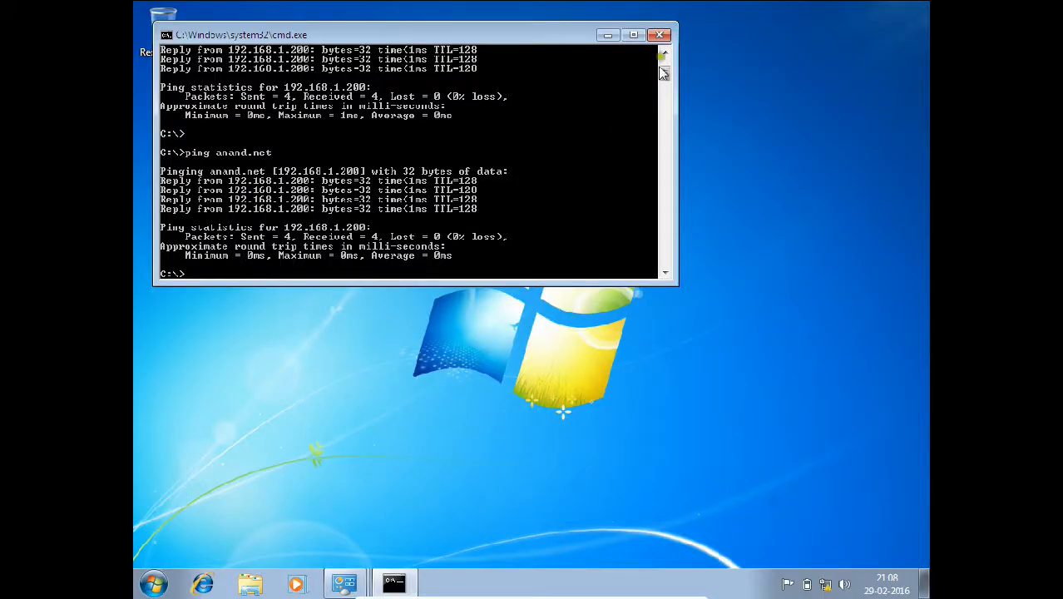
pyautogui.click(657, 30)
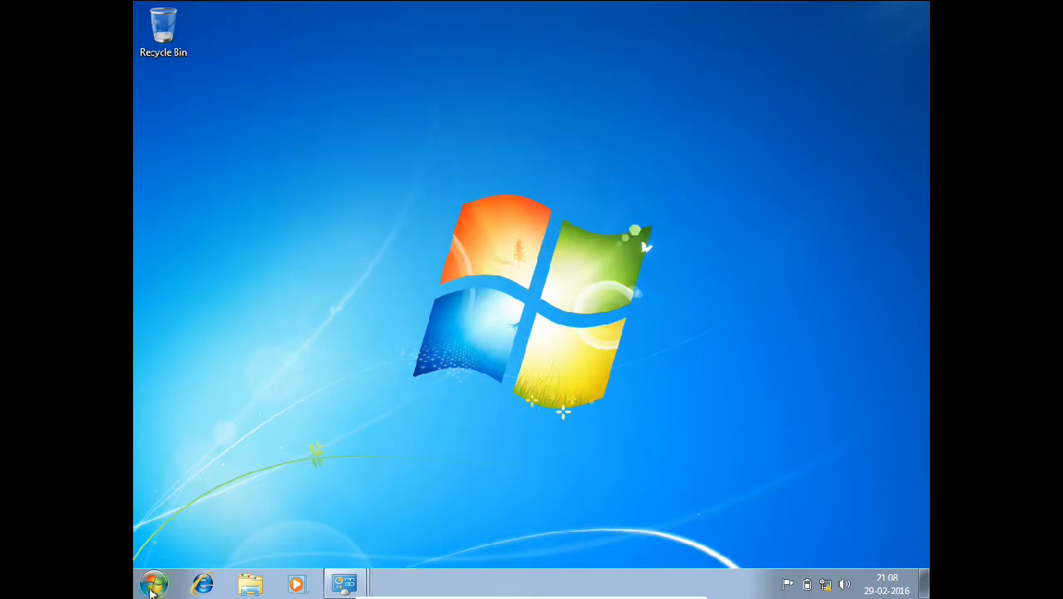
# - Open the Properties of Computer from the Windows 7 Start menu
pyautogui.click(153, 583)
pyautogui.rightClick(380, 384)
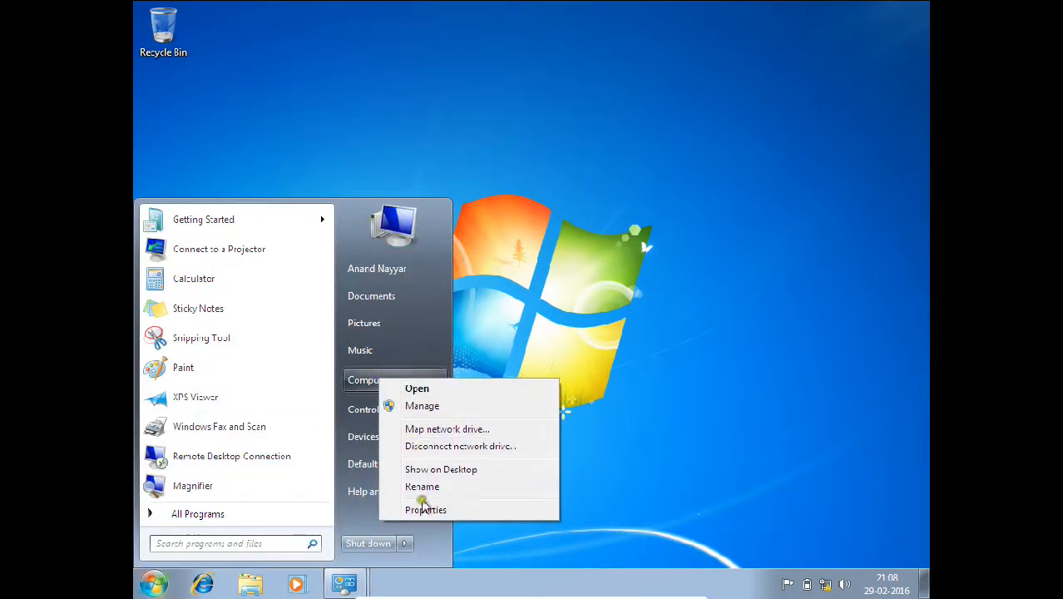
pyautogui.click(422, 507)
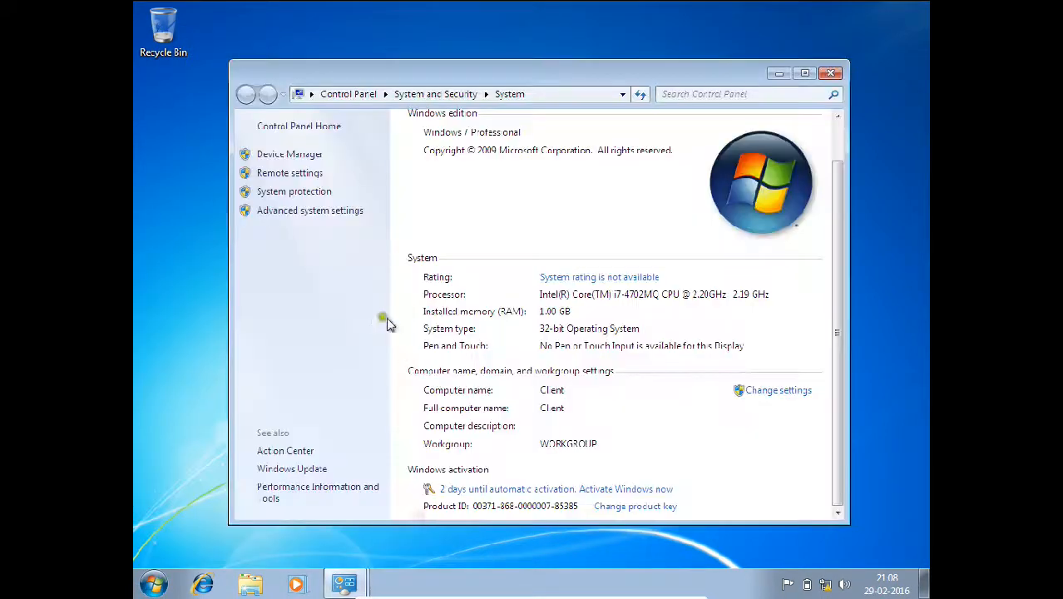
# - Join the computer to domain anand.net using the Administrator account and its password
pyautogui.click(766, 390)
pyautogui.click(435, 268)
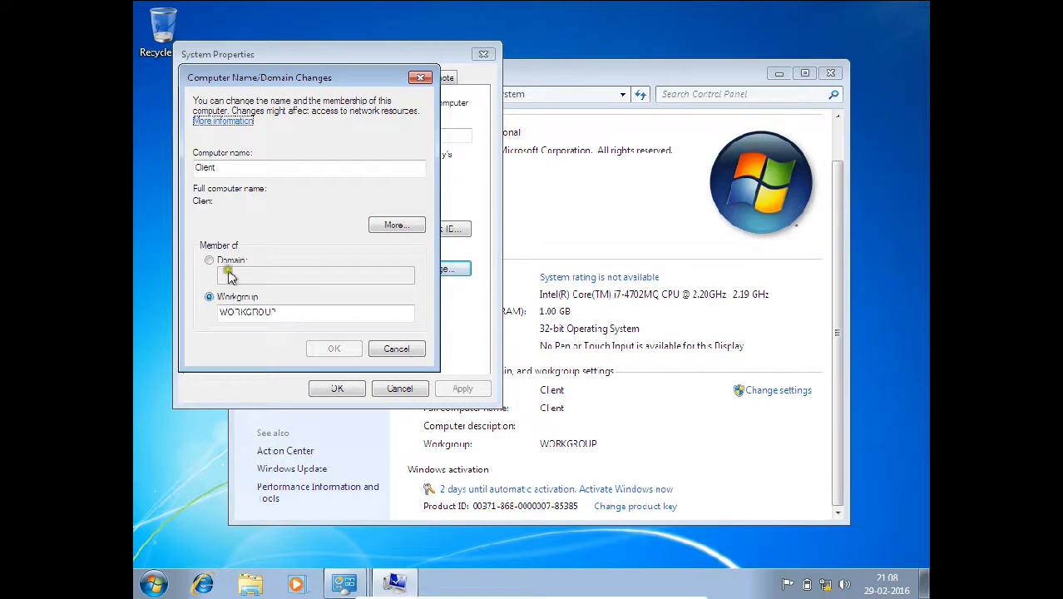
pyautogui.click(229, 262)
pyautogui.click(230, 274)
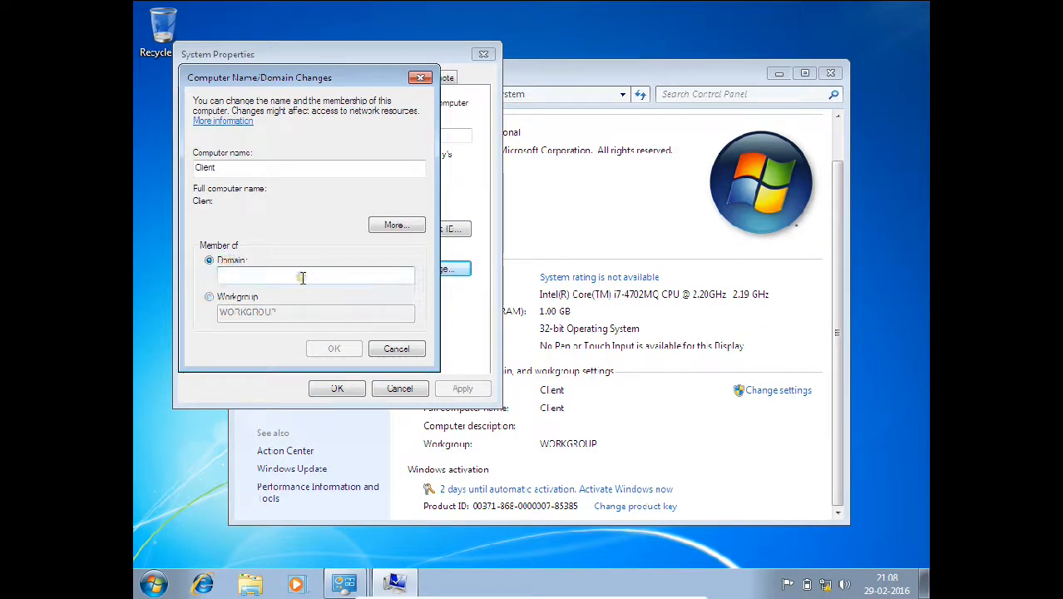
pyautogui.write('anand')
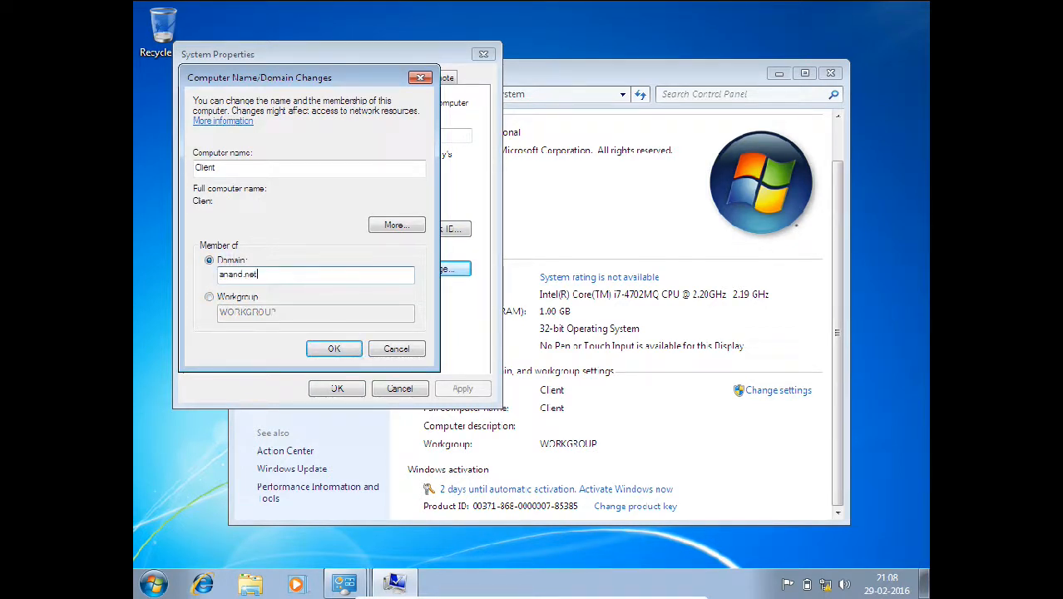
pyautogui.write('.net')
pyautogui.press('Return')
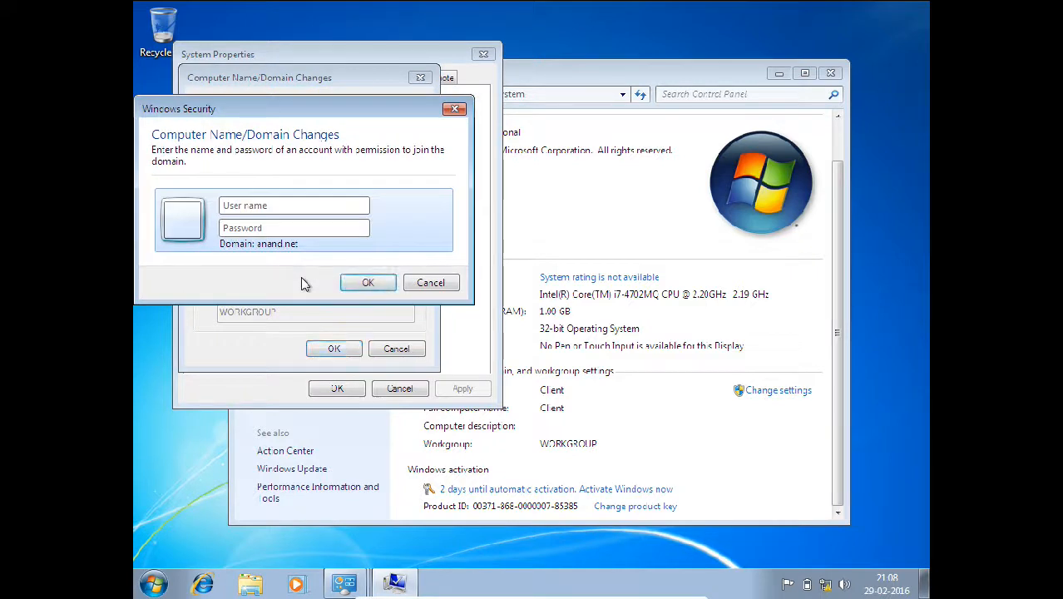
pyautogui.write('Adminis')
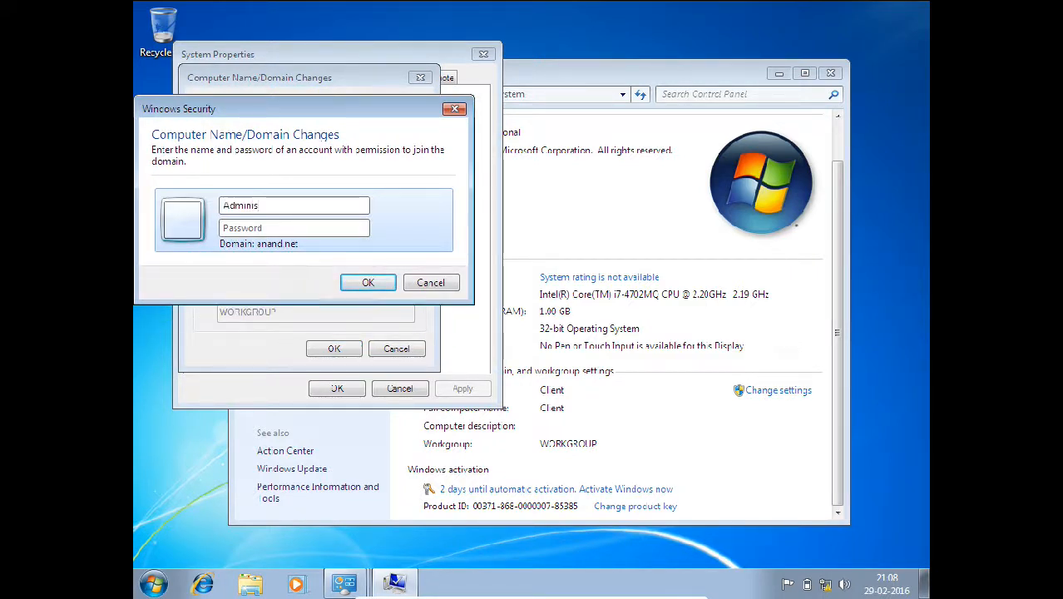
pyautogui.write('trator')
pyautogui.press('Tab')
pyautogui.write('pass●●●●●')
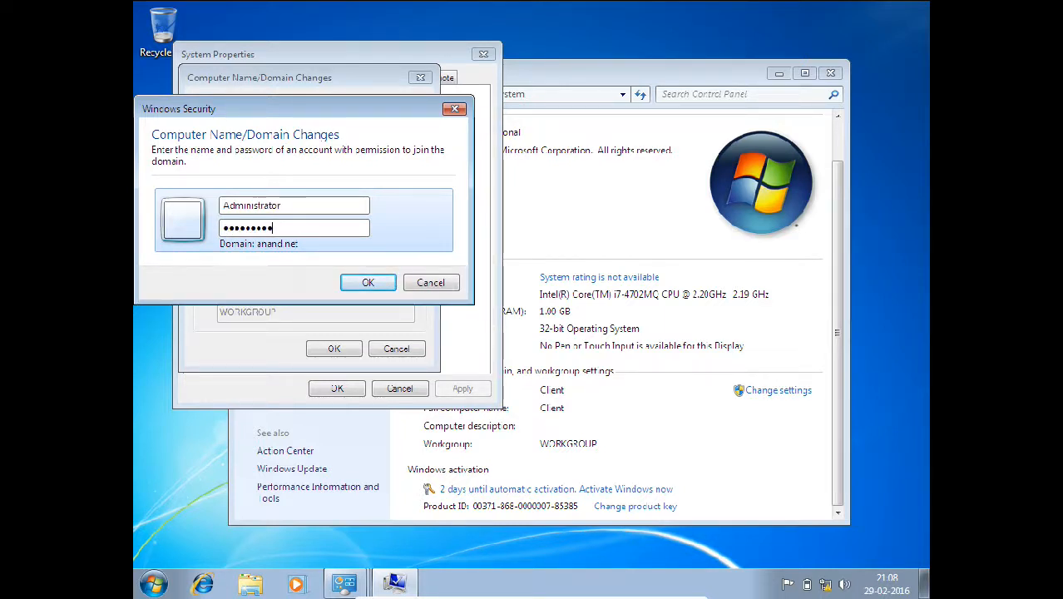
pyautogui.click(361, 283)
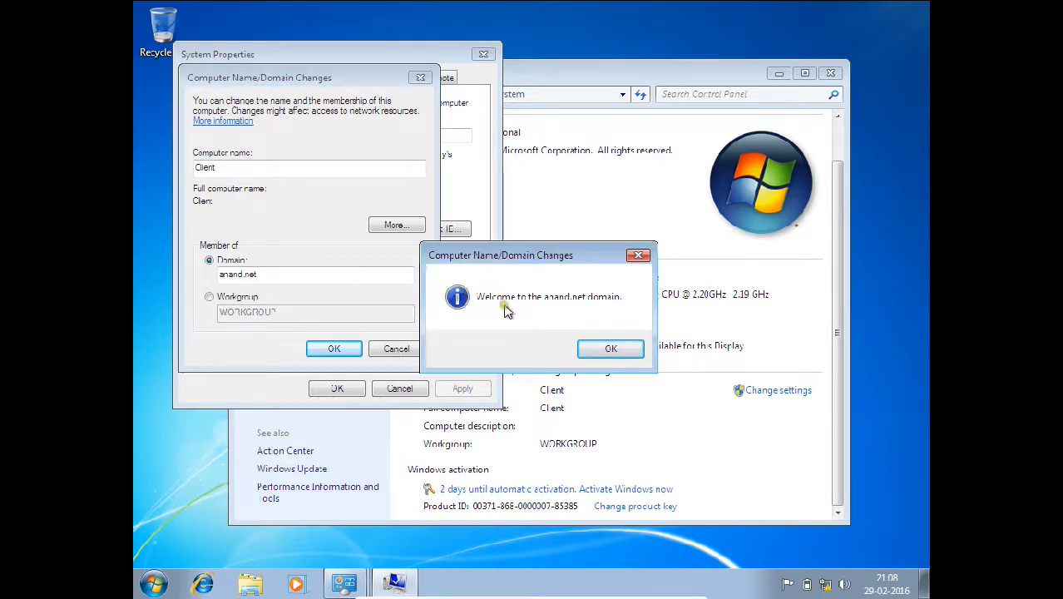
# - Acknowledge the welcome and restart notices, close System Properties, and restart now
pyautogui.click(610, 349)
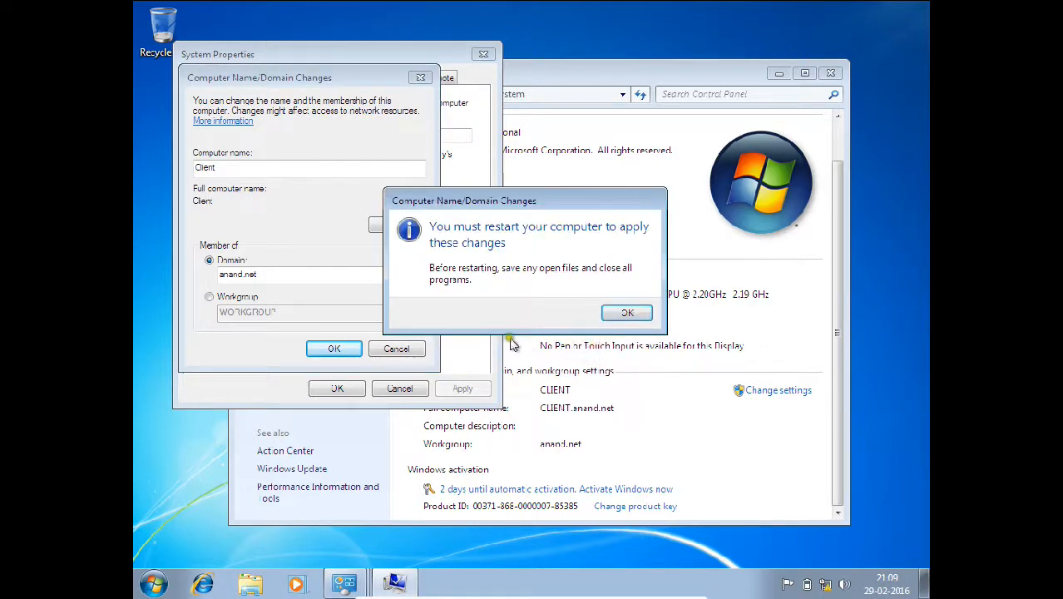
pyautogui.click(624, 313)
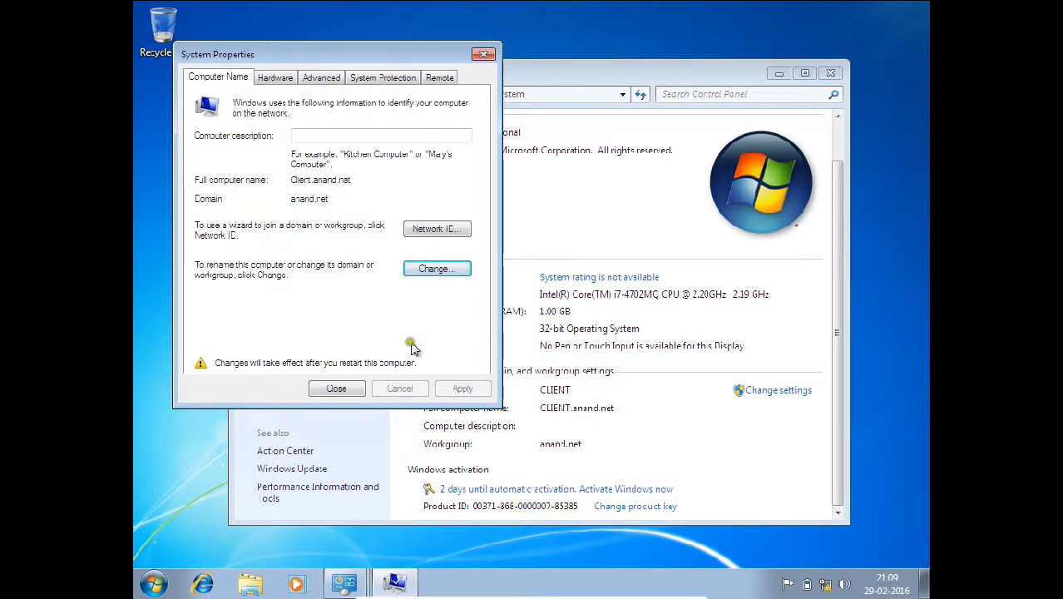
pyautogui.click(336, 389)
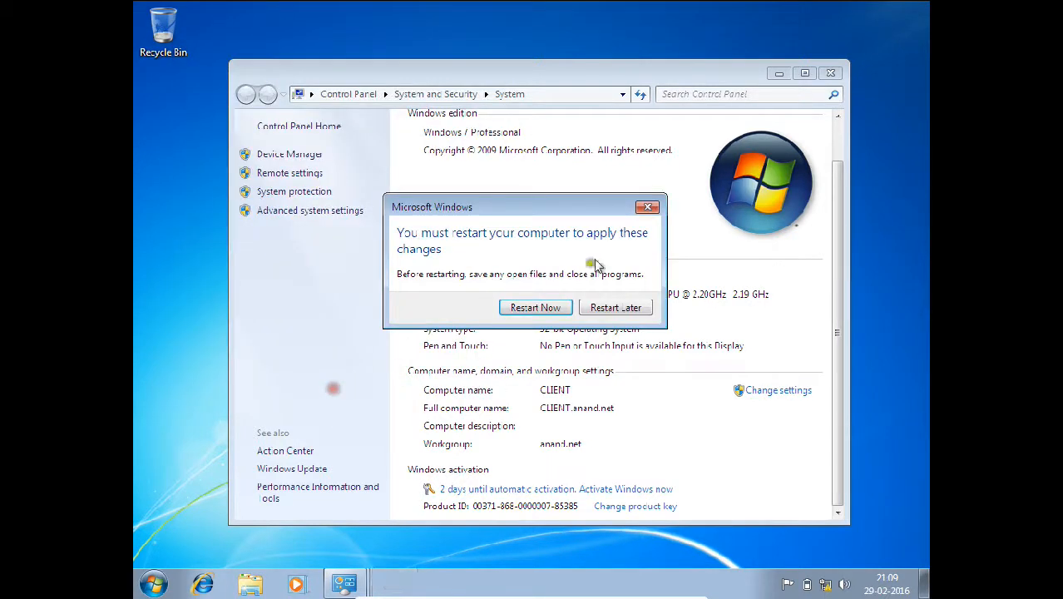
pyautogui.click(537, 309)
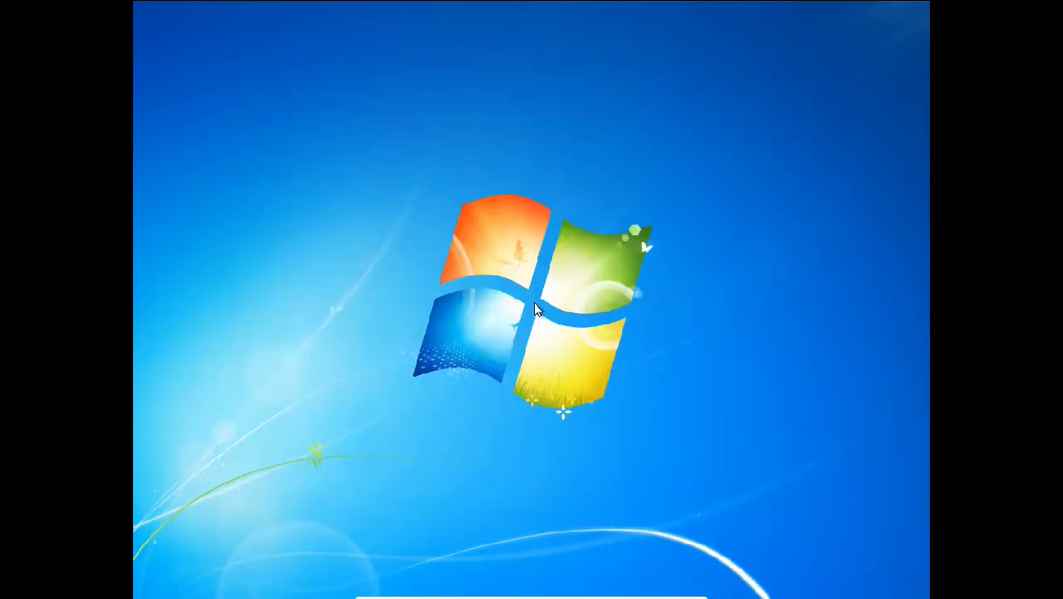
# - Switch the Windows 7 VM to windowed view, then back to full-screen while it reboots
pyautogui.moveTo(592, 579)
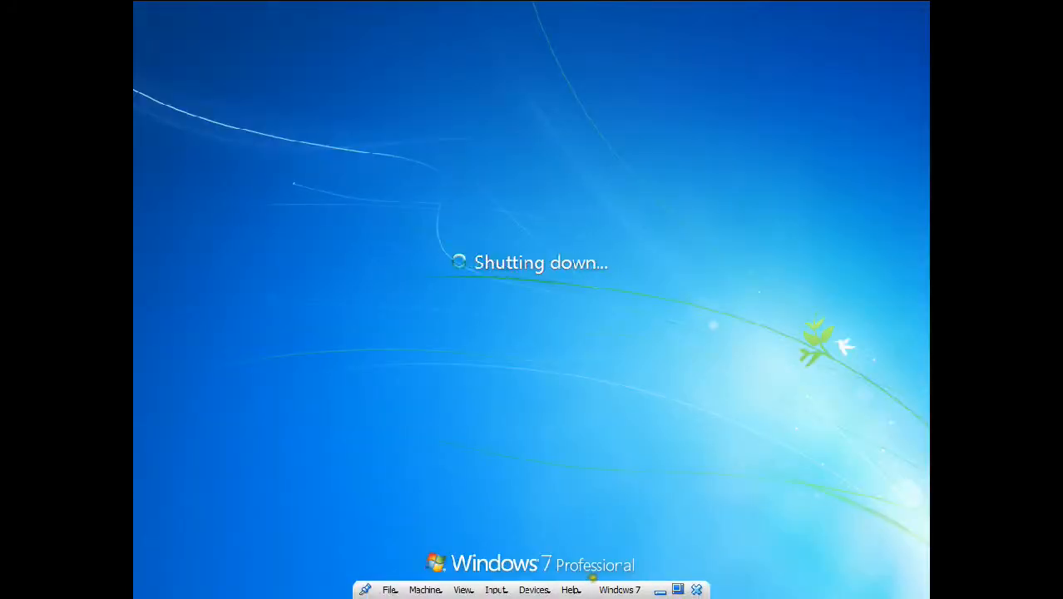
pyautogui.click(678, 588)
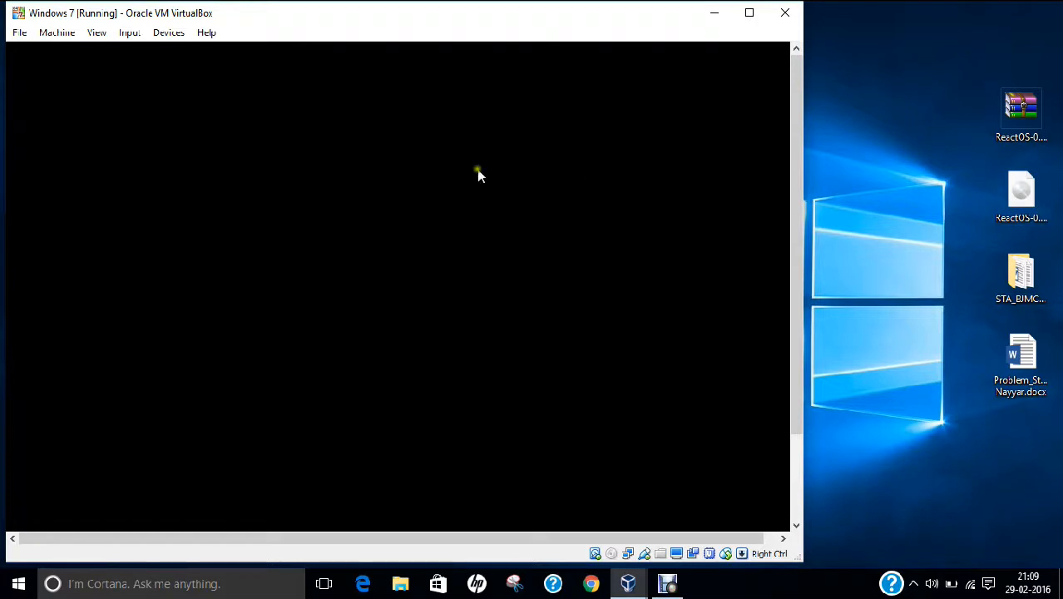
pyautogui.click(97, 32)
pyautogui.click(108, 55)
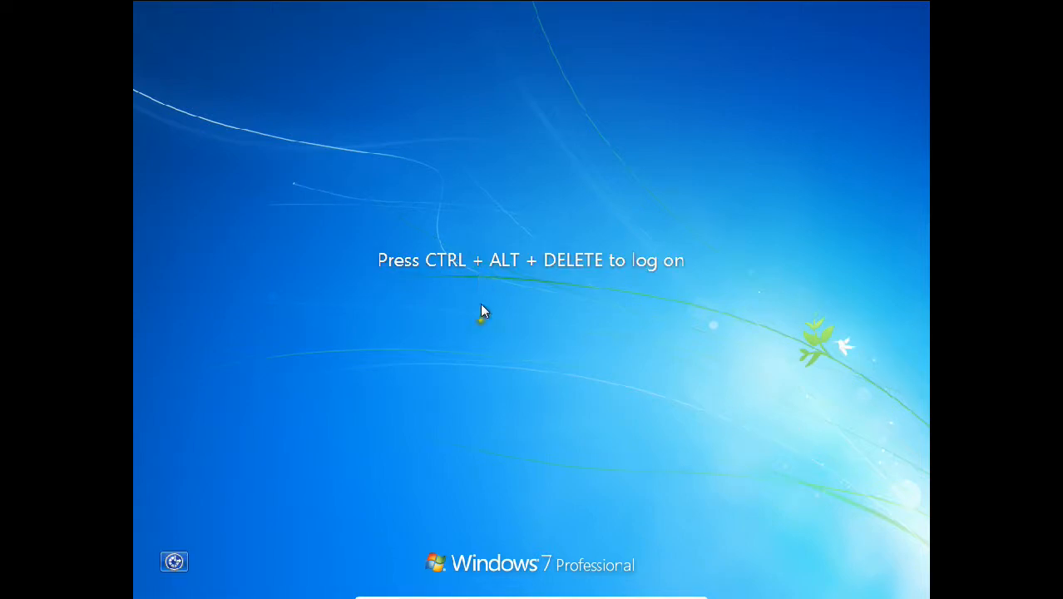
# - Send Ctrl-Alt-Del to the Windows 7 VM and choose Switch User, then Other User
pyautogui.click(492, 589)
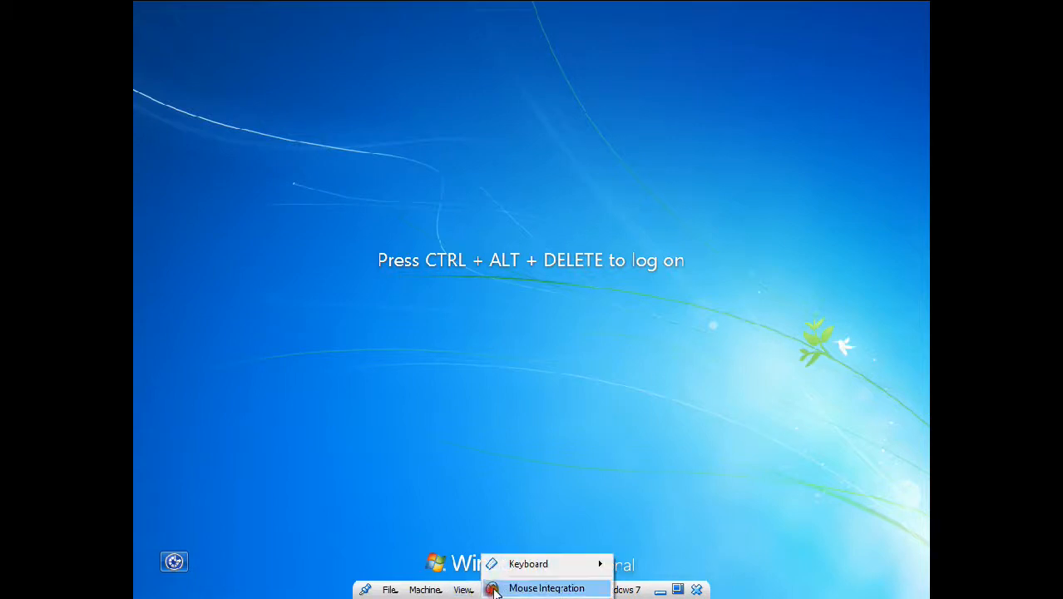
pyautogui.moveTo(515, 568)
pyautogui.click(637, 550)
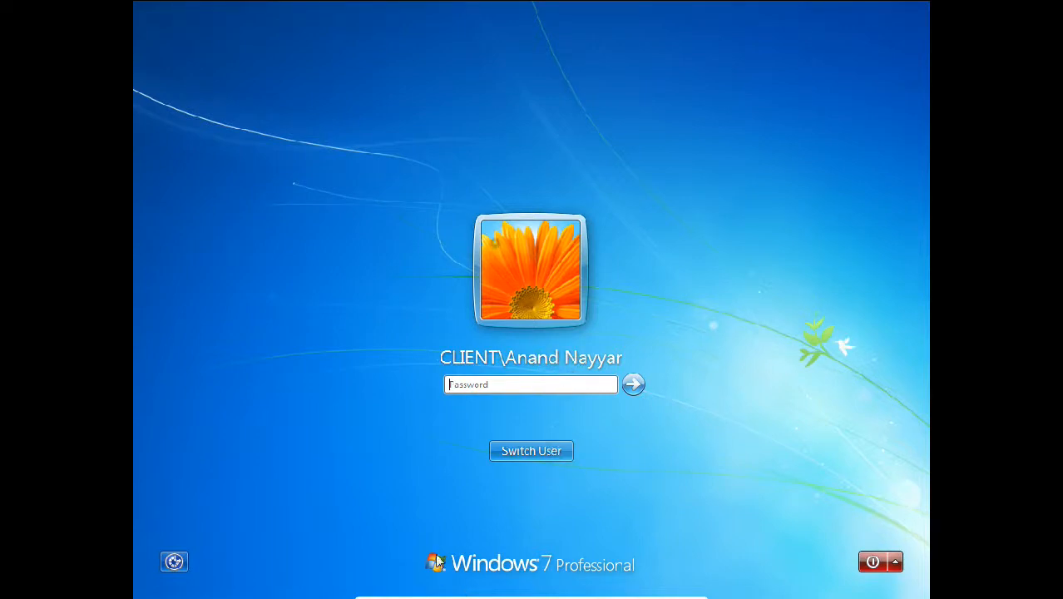
pyautogui.click(520, 453)
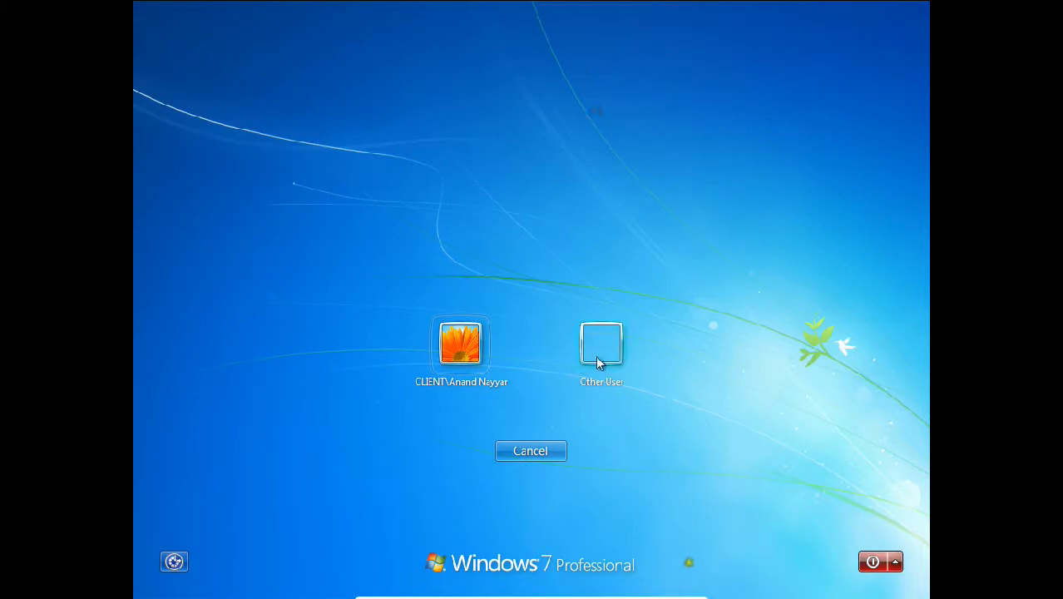
pyautogui.click(596, 353)
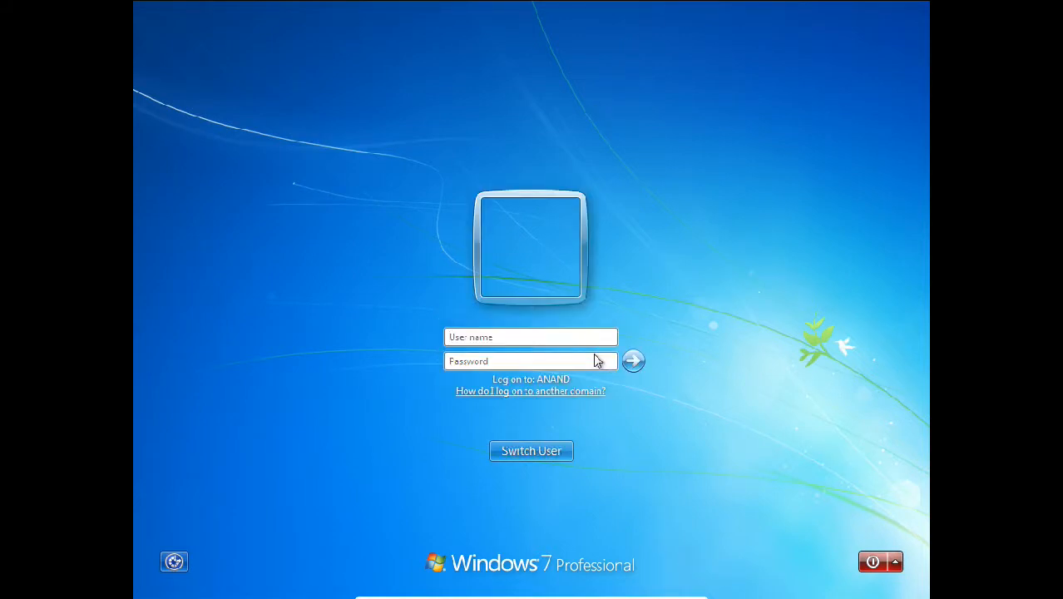
# - Log on to the domain as abc with its password, then switch to the Server 2012 VM
pyautogui.write('abc••')
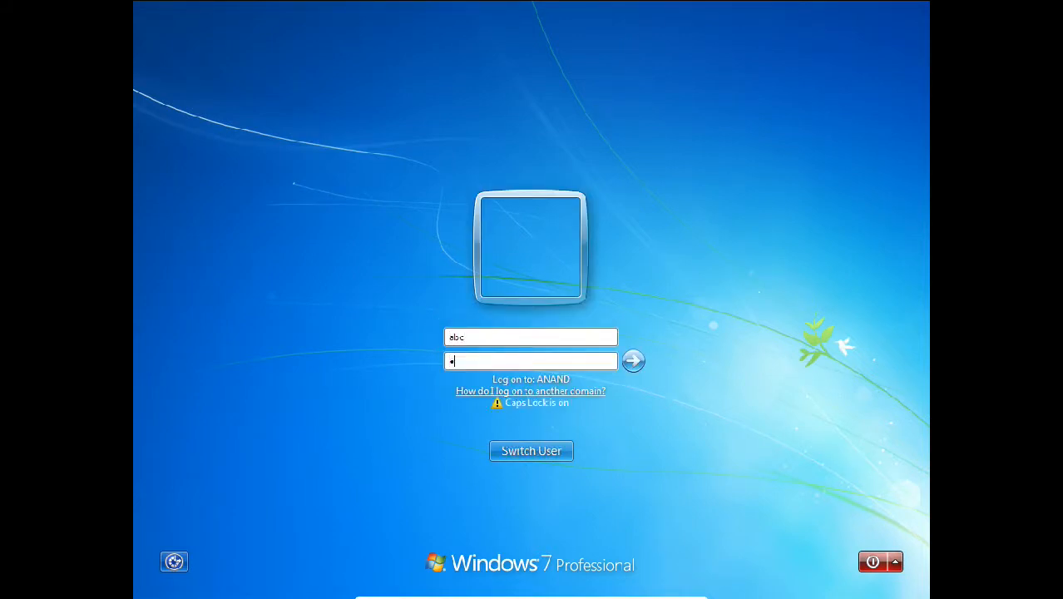
pyautogui.write('••••••')
pyautogui.press('Return')
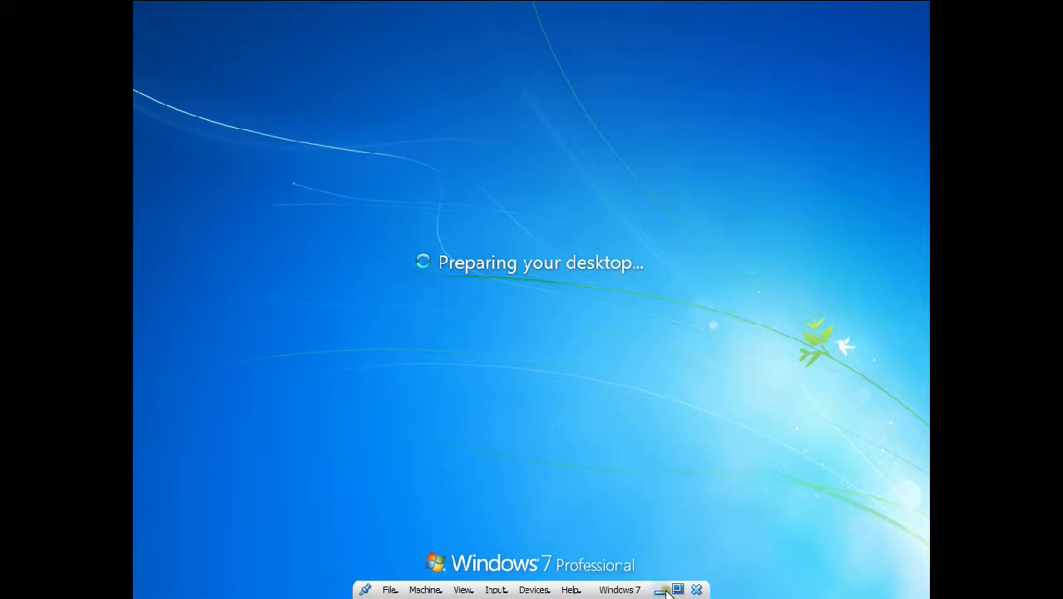
pyautogui.click(660, 590)
pyautogui.click(644, 516)
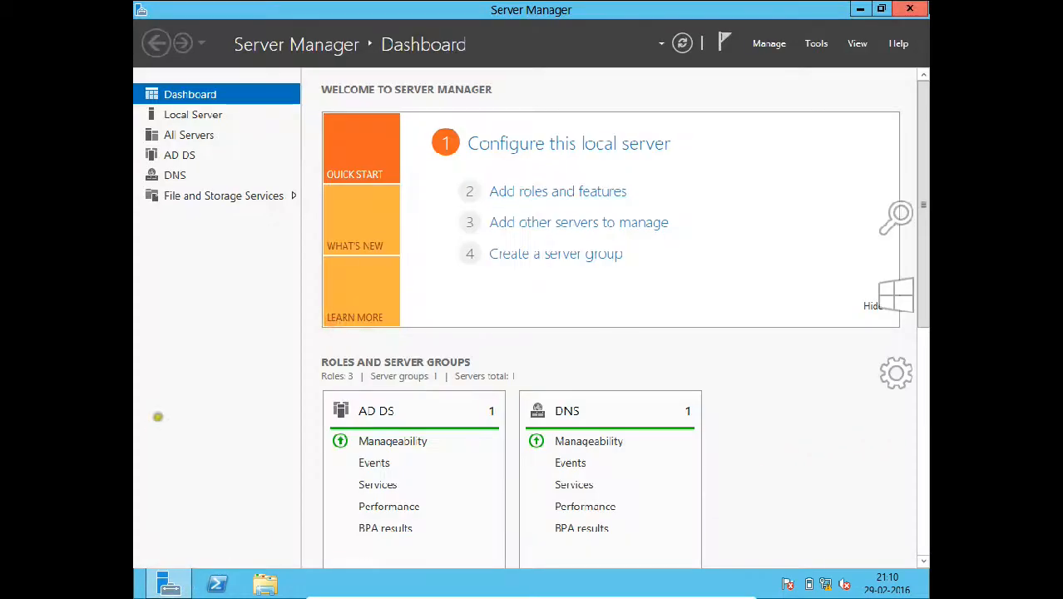
# - Select CLIENT in anand.net's Computers container in Active Directory Users and Computers, then minimize the server VM
pyautogui.click(816, 45)
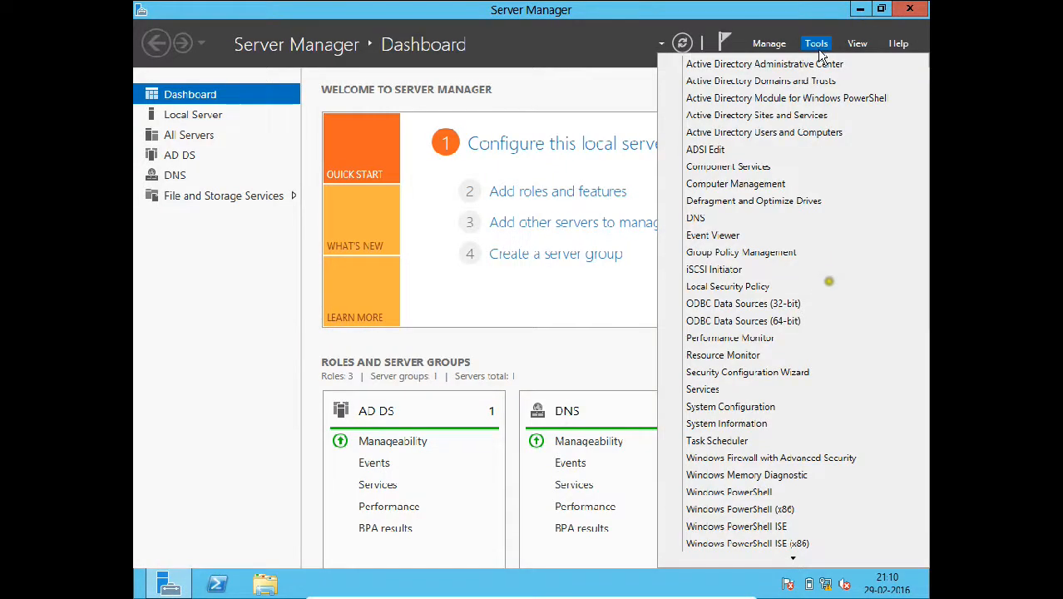
pyautogui.click(790, 133)
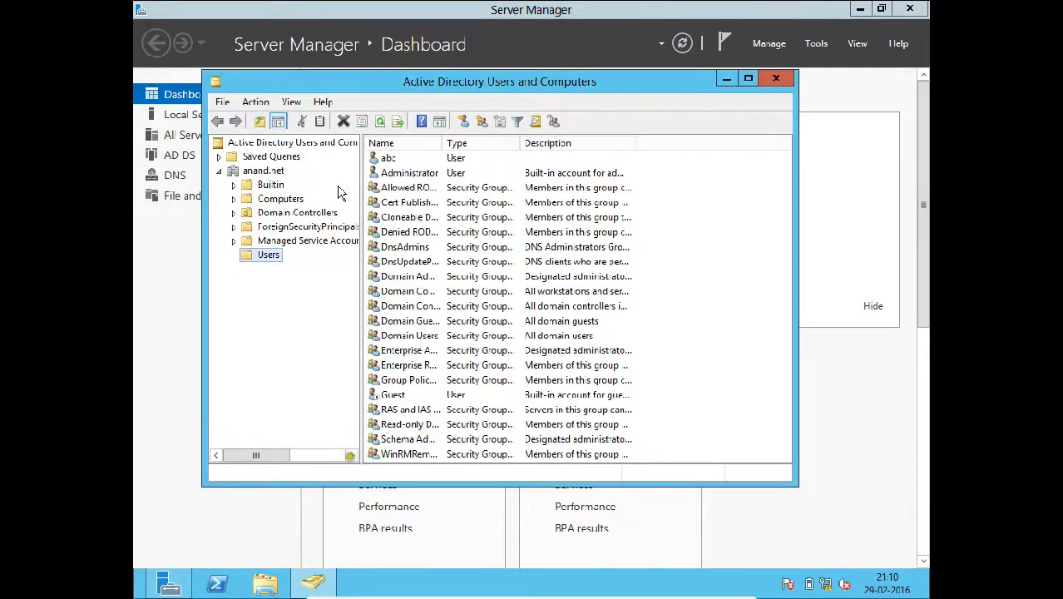
pyautogui.click(287, 198)
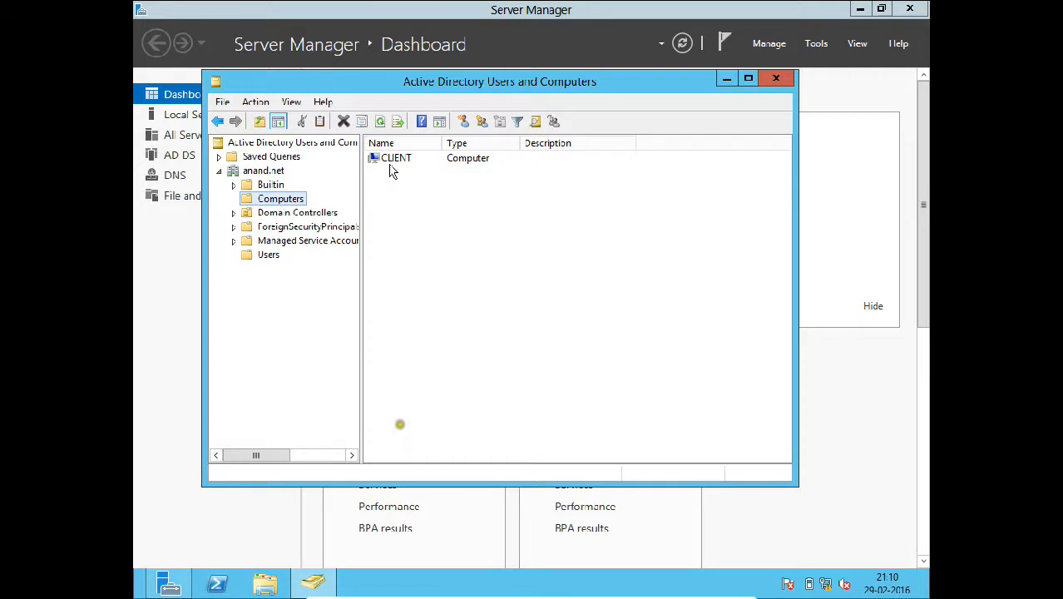
pyautogui.click(395, 161)
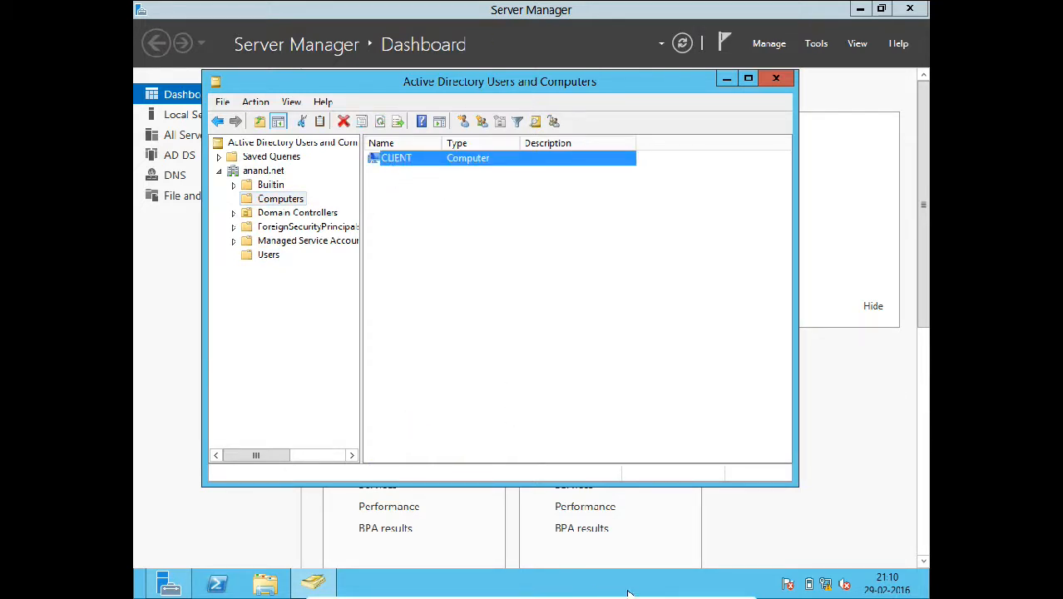
pyautogui.moveTo(301, 596)
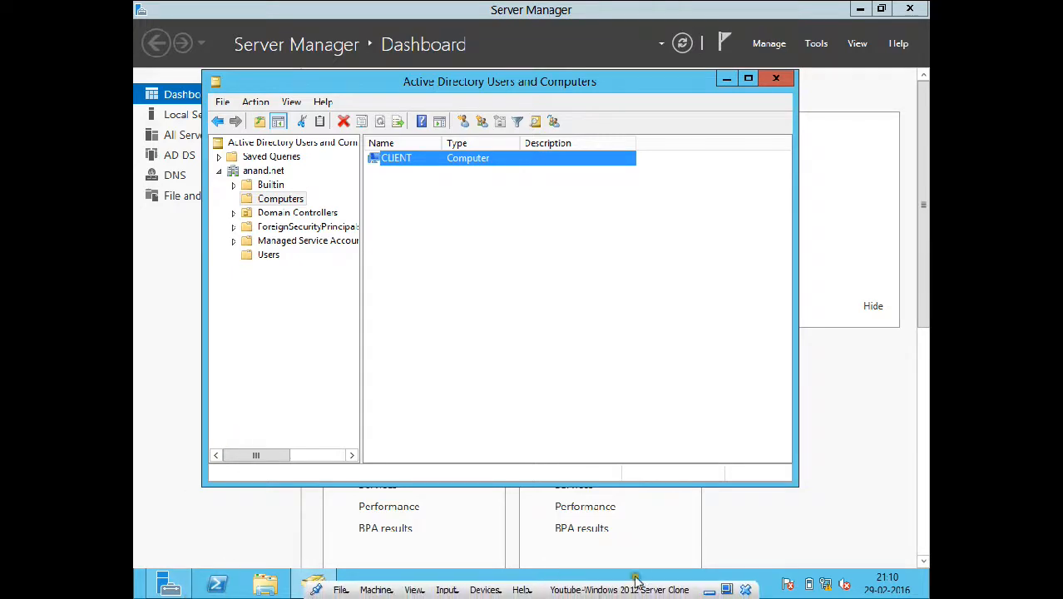
pyautogui.click(701, 585)
# - On the Windows 7 VM, open the abc user's folder from the Start menu, then close it
pyautogui.moveTo(628, 584)
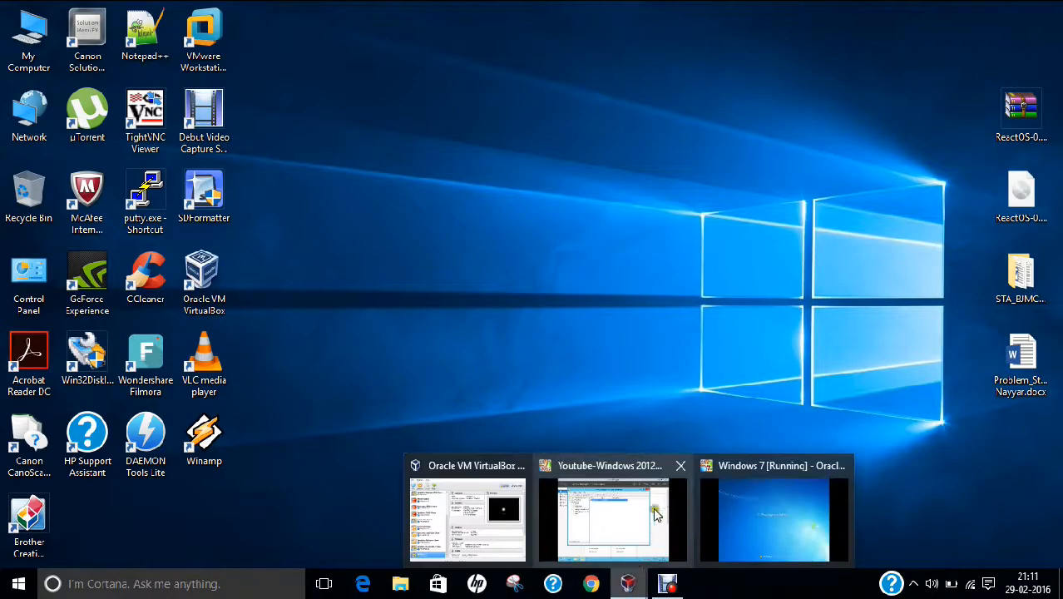
pyautogui.click(742, 499)
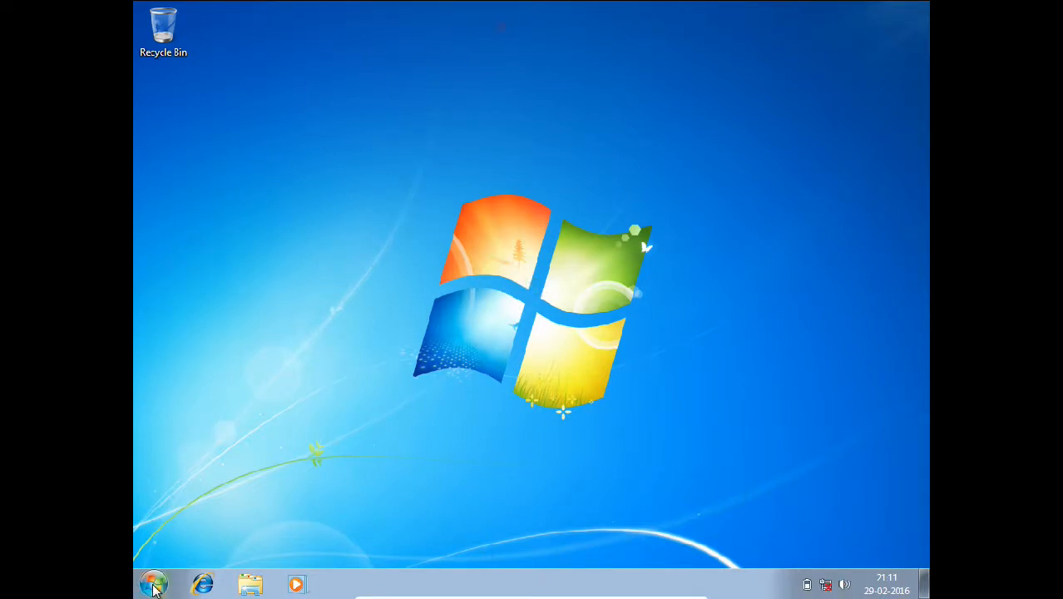
pyautogui.click(153, 584)
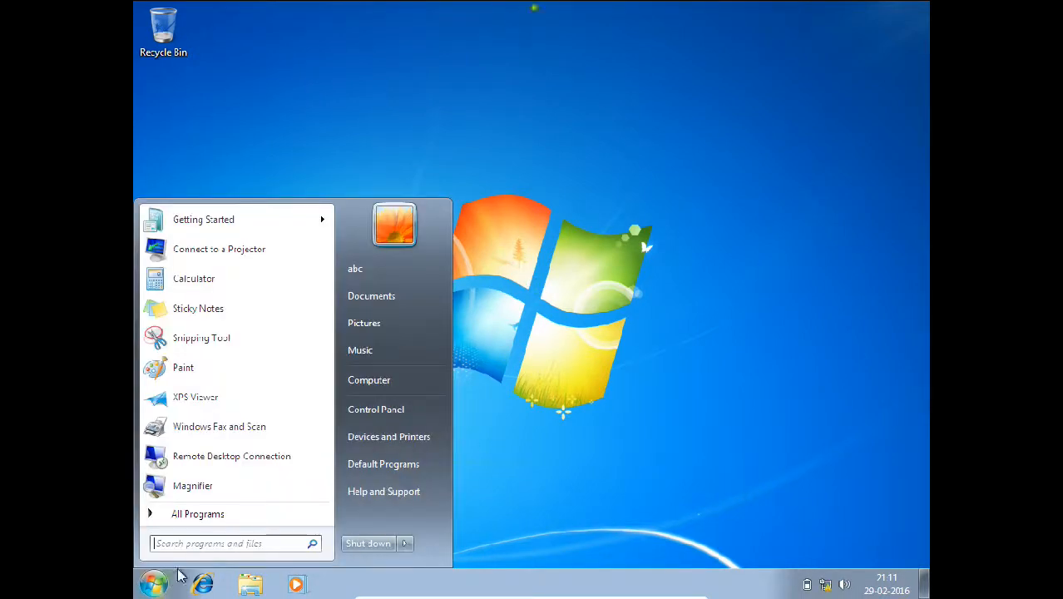
pyautogui.click(363, 266)
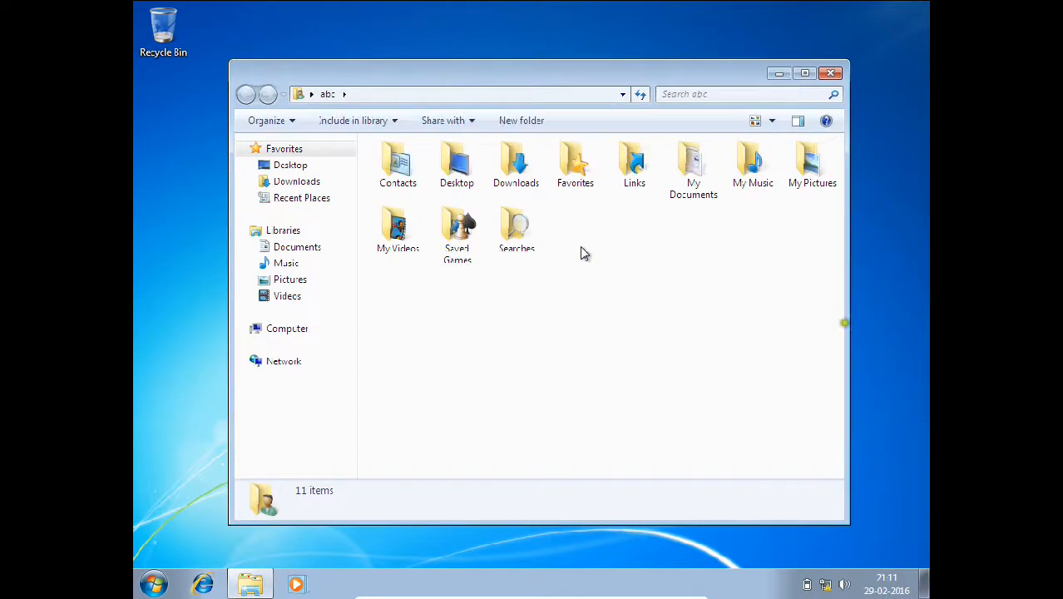
pyautogui.click(830, 73)
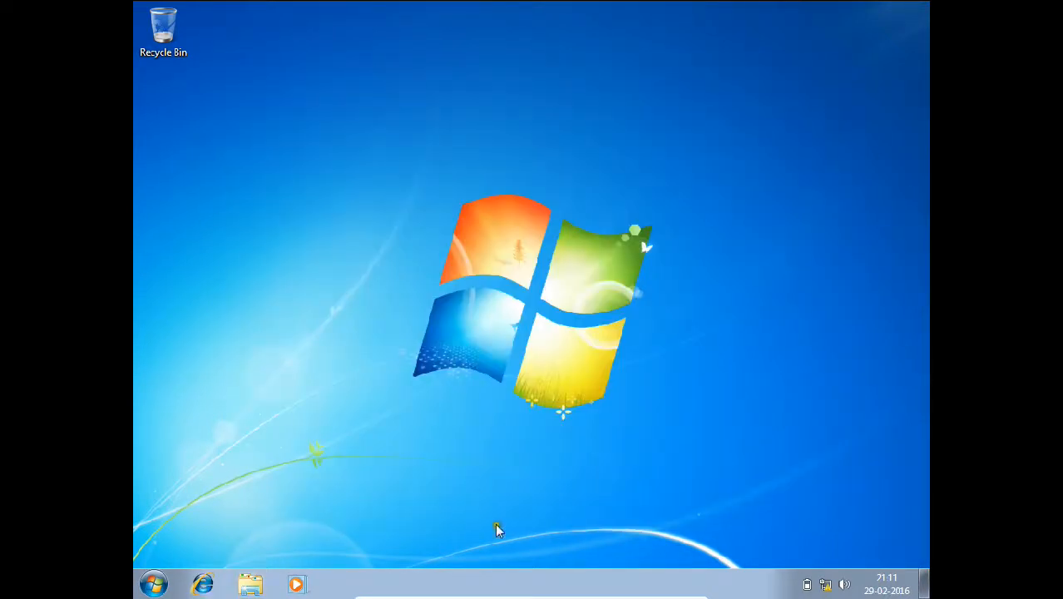
# - Minimize the Windows 7 VM and bring the Windows Server 2012 VM back, out of full-screen
pyautogui.click(675, 588)
pyautogui.click(676, 588)
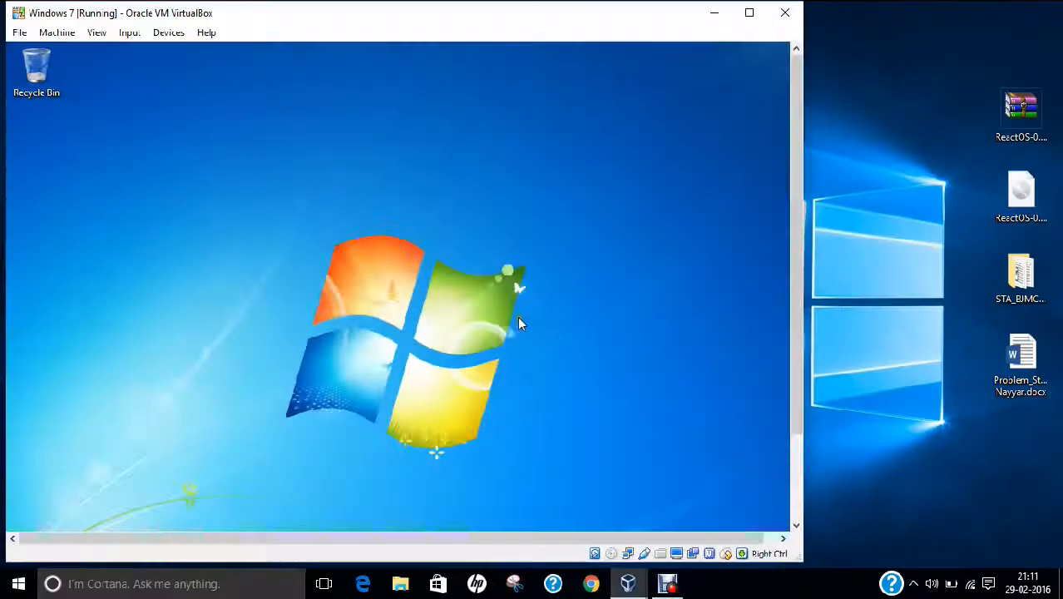
pyautogui.moveTo(626, 582)
pyautogui.click(689, 506)
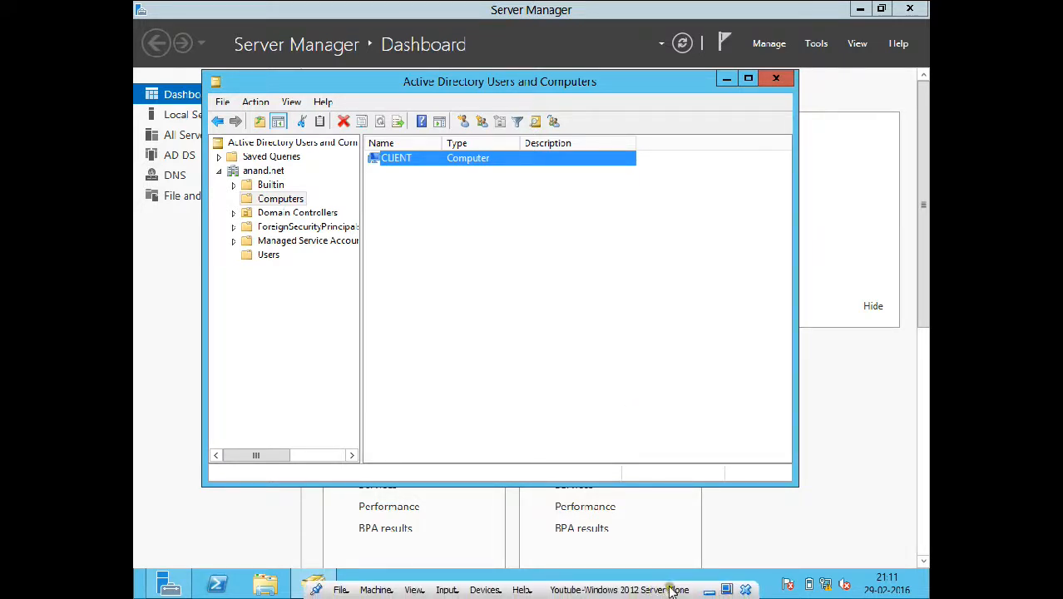
pyautogui.click(720, 590)
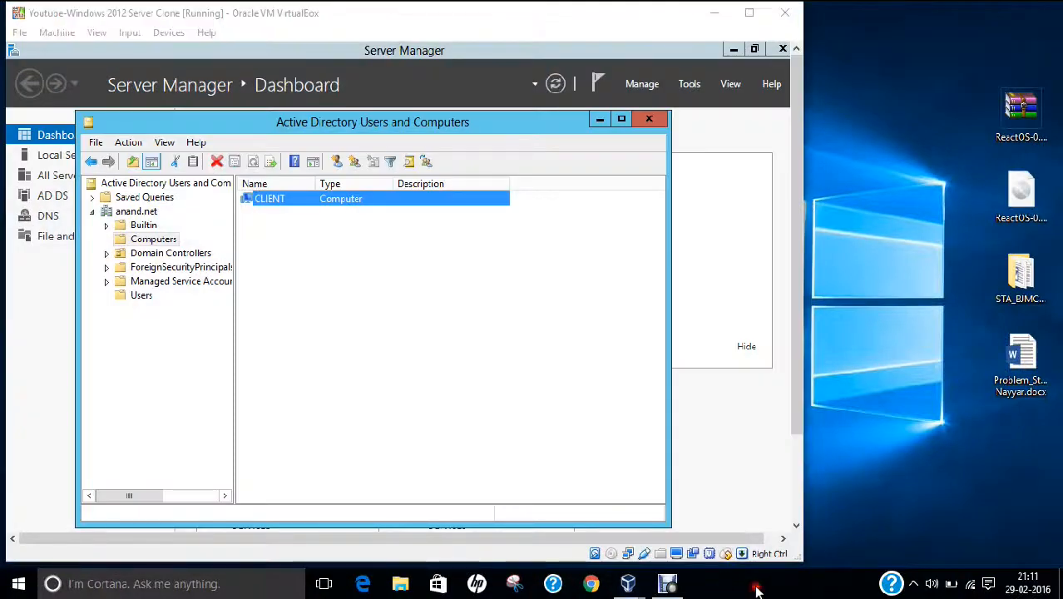